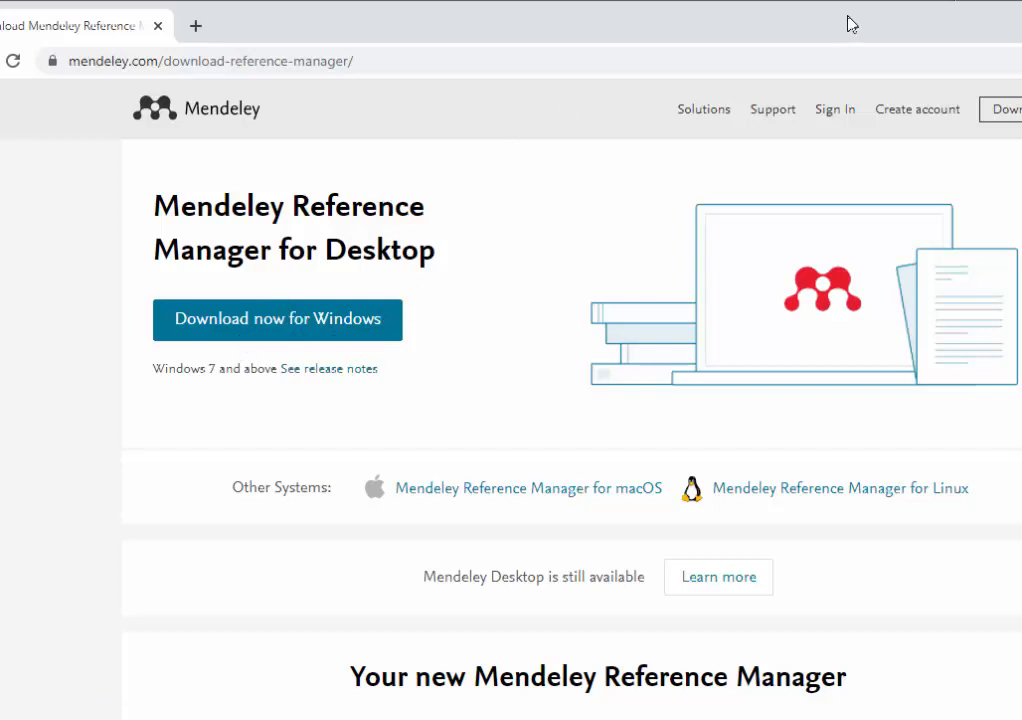
Step: Switch from the browser to the desktop, launch Mendeley Desktop and dismiss the already-running notice
{"action": "left_click_drag", "start_coordinate": [848, 17], "coordinate": [738, 38]}
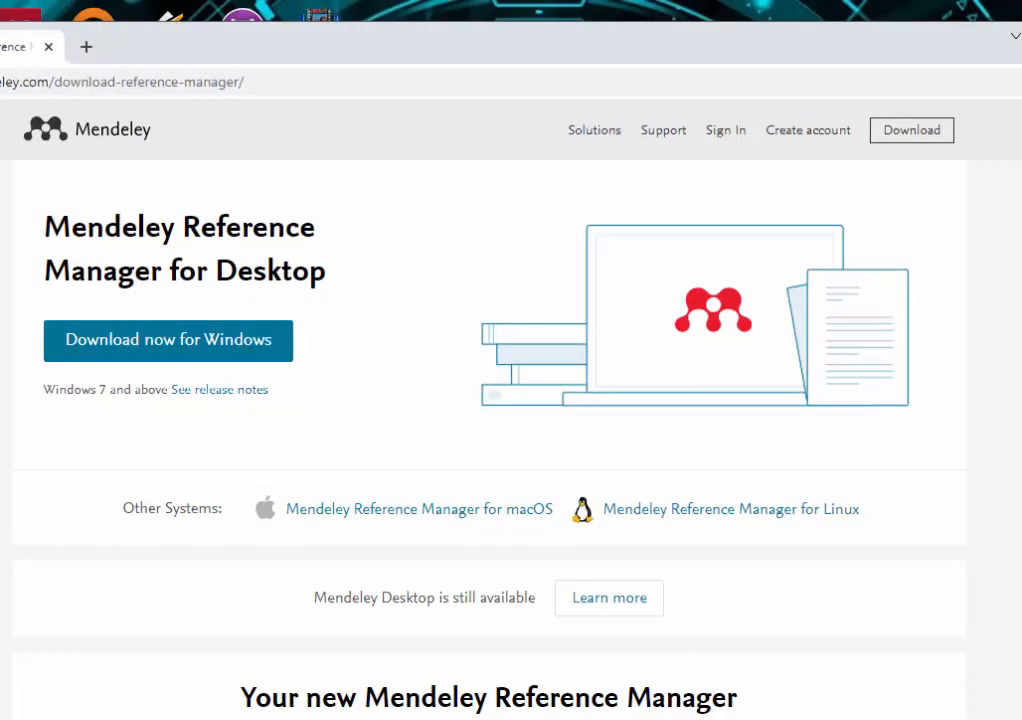
{"action": "key", "text": "super+d"}
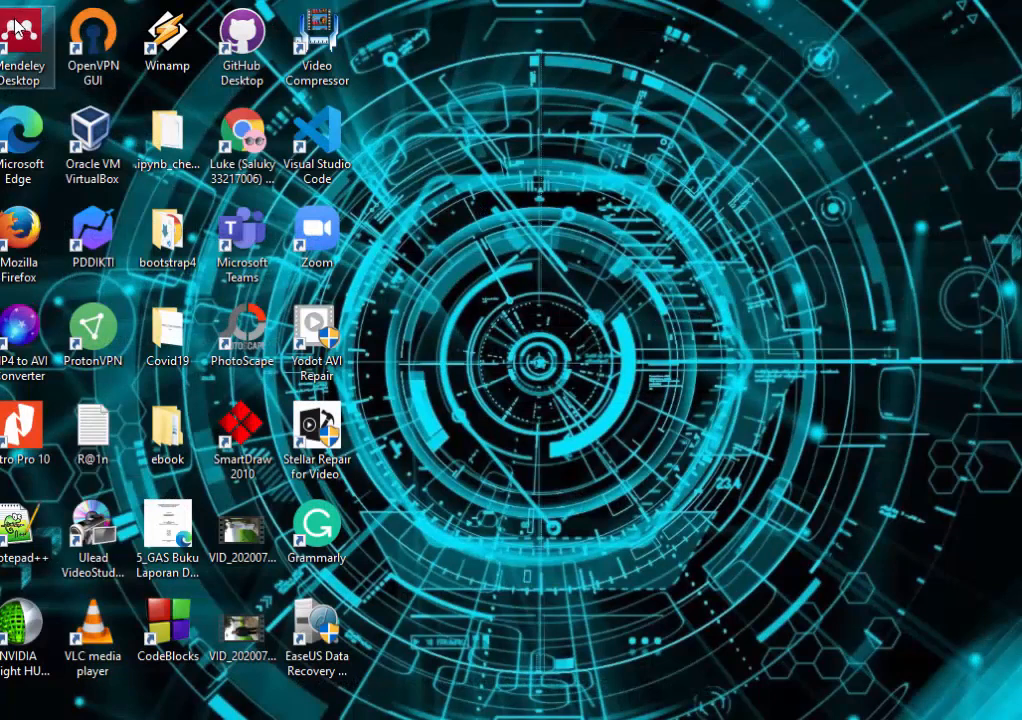
{"action": "double_click", "coordinate": [17, 28]}
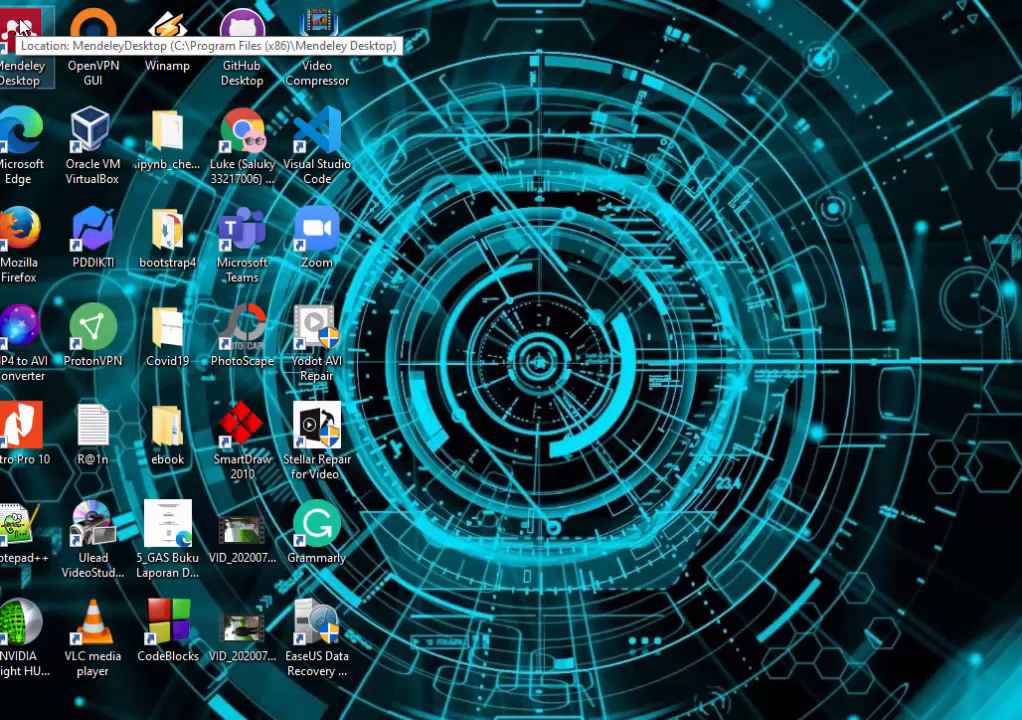
{"action": "double_click", "coordinate": [24, 32]}
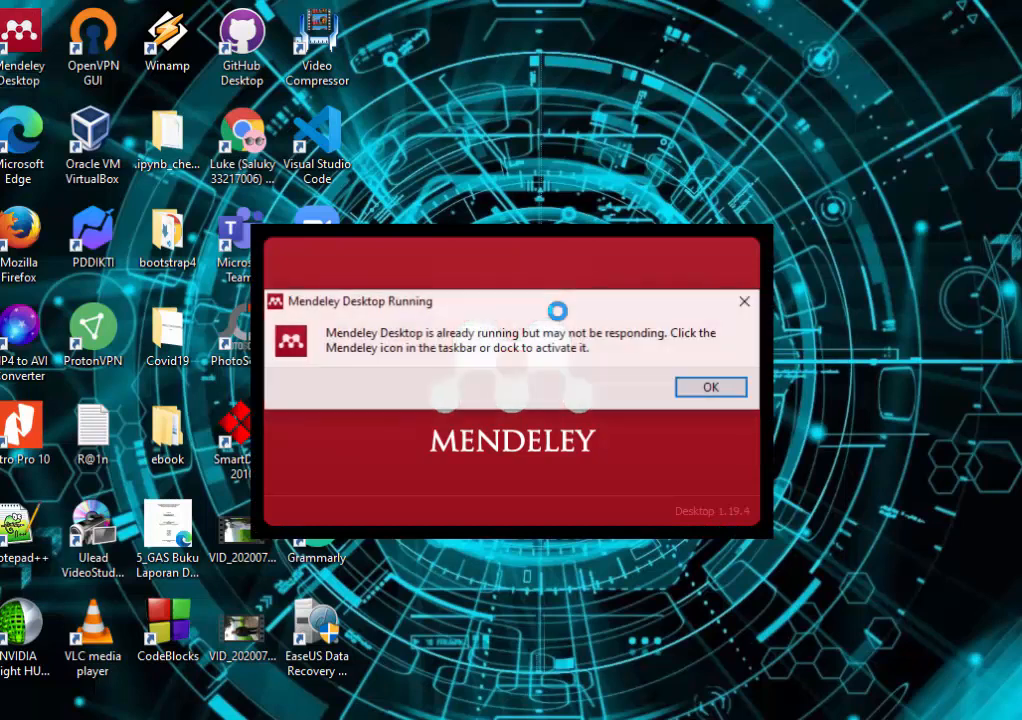
{"action": "left_click", "coordinate": [735, 387]}
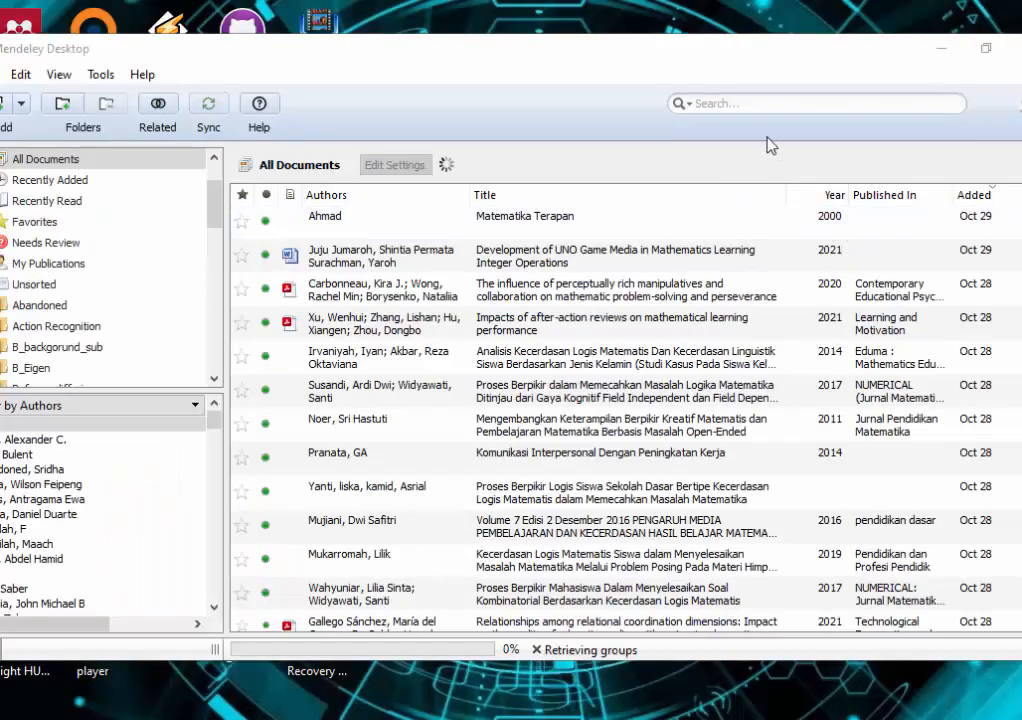
Step: Create a new folder named Makalah in the Mendeley library
{"action": "left_click", "coordinate": [219, 308]}
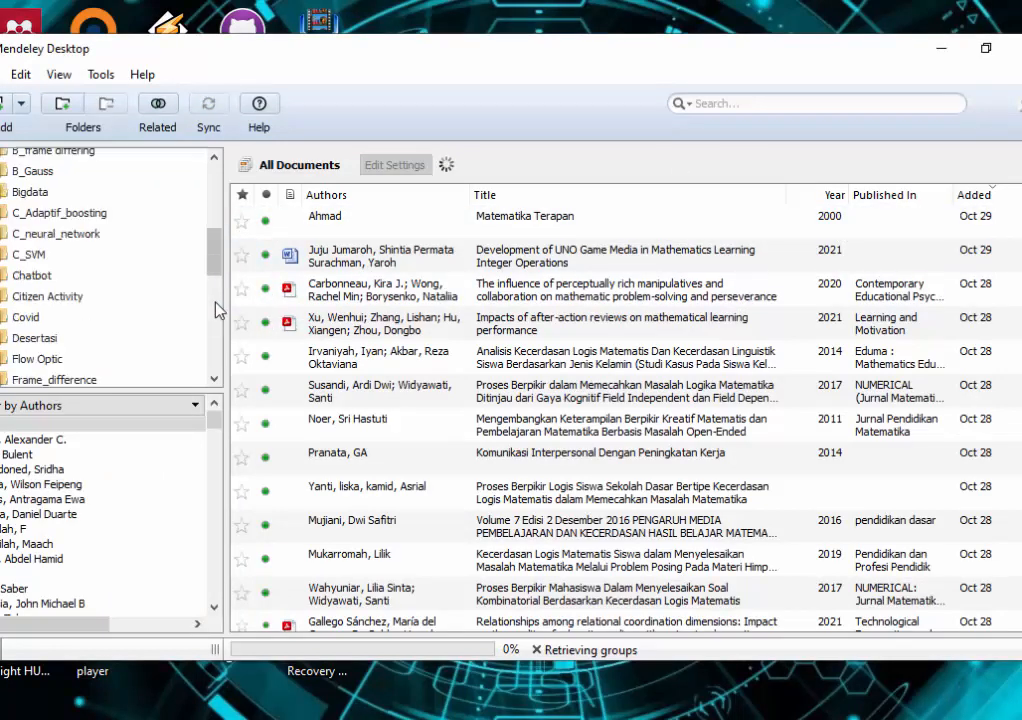
{"action": "left_click_drag", "start_coordinate": [216, 273], "coordinate": [228, 195]}
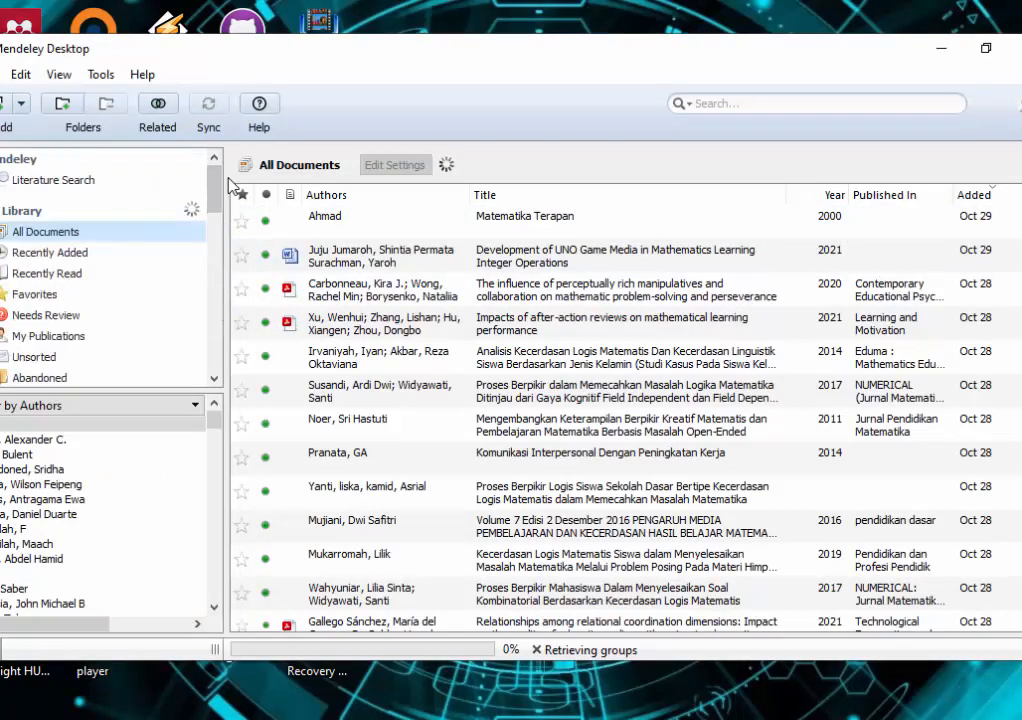
{"action": "left_click", "coordinate": [215, 366]}
{"action": "left_click", "coordinate": [216, 366]}
{"action": "left_click", "coordinate": [216, 366]}
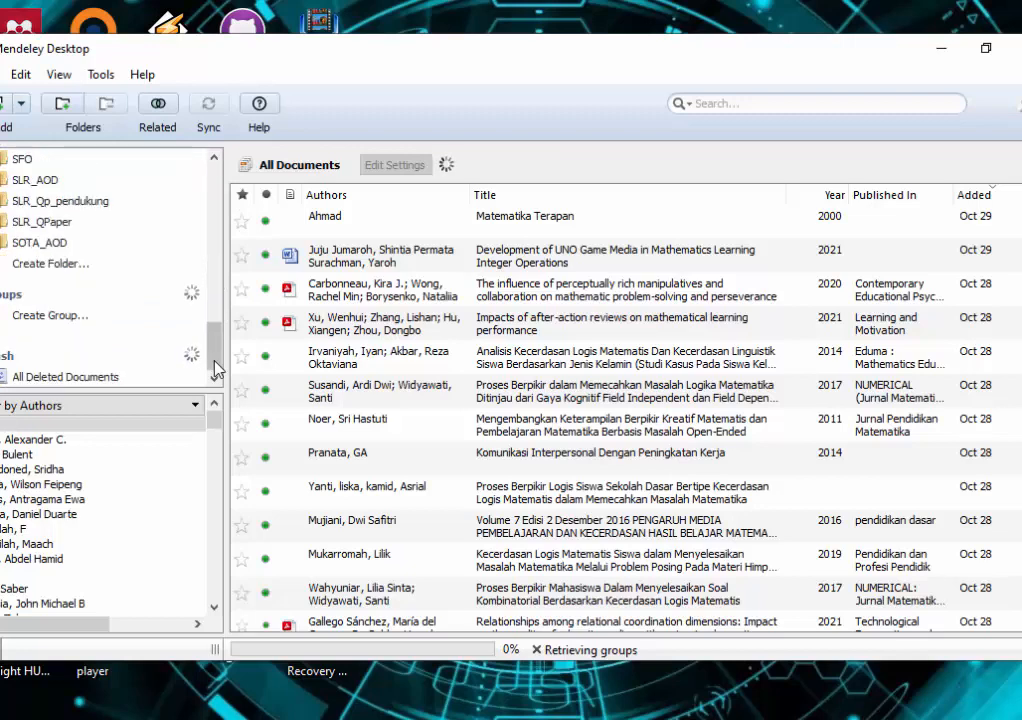
{"action": "left_click", "coordinate": [50, 264]}
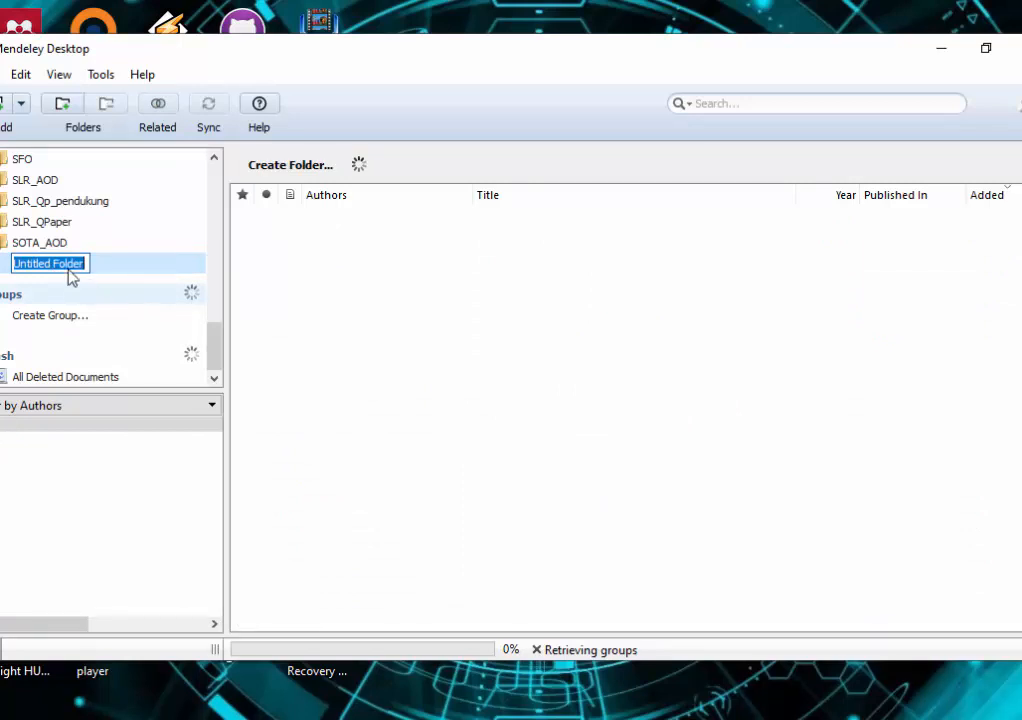
{"action": "type", "text": "Makalah"}
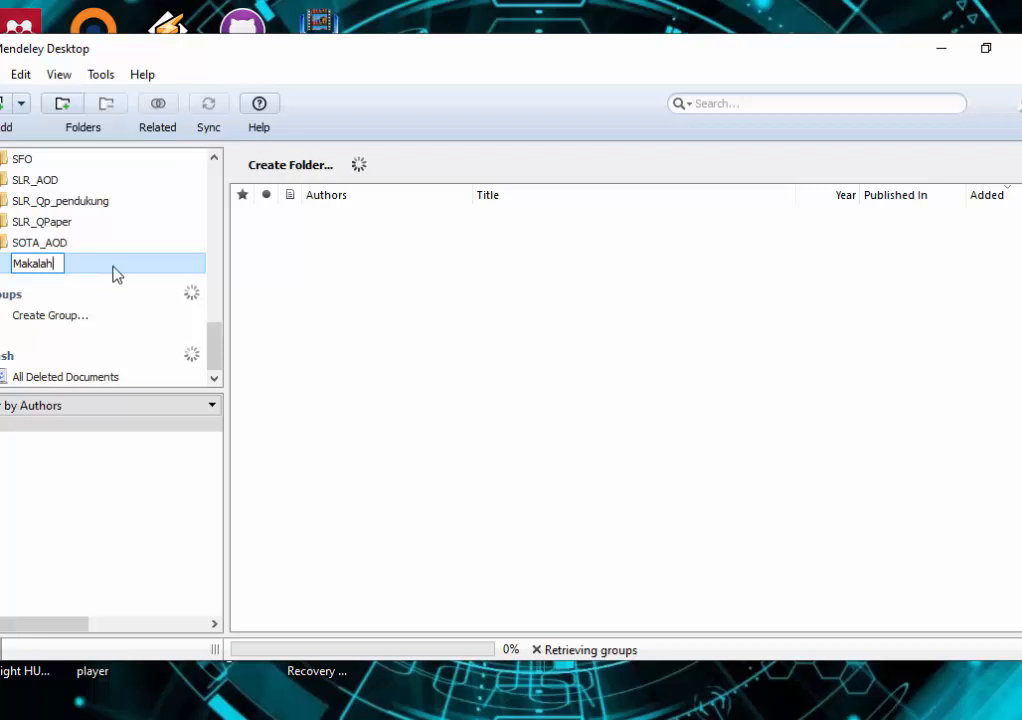
{"action": "left_click", "coordinate": [486, 317]}
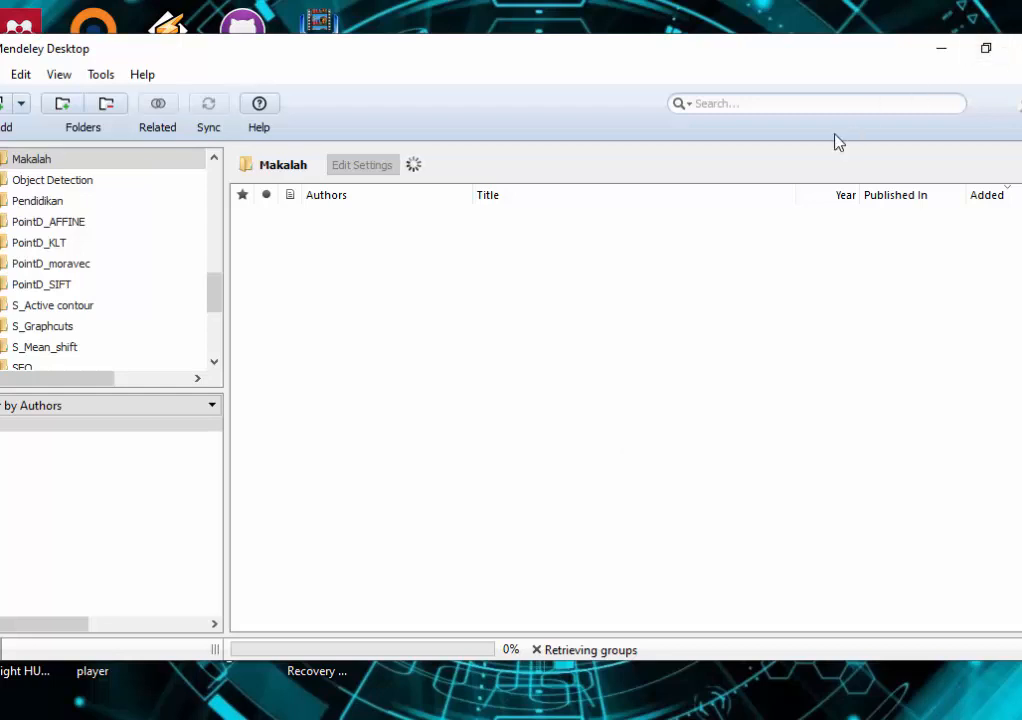
Step: Start adding files to the Makalah folder and browse to the DATA PENELITIAN folder on drive D
{"action": "left_click", "coordinate": [3, 104]}
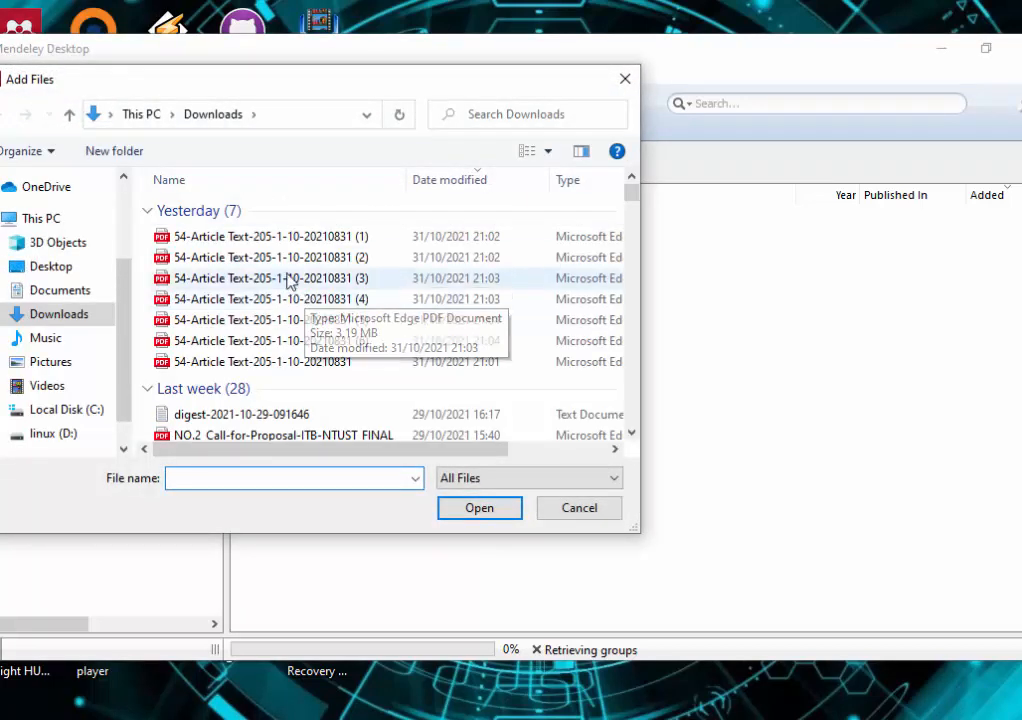
{"action": "left_click", "coordinate": [68, 437]}
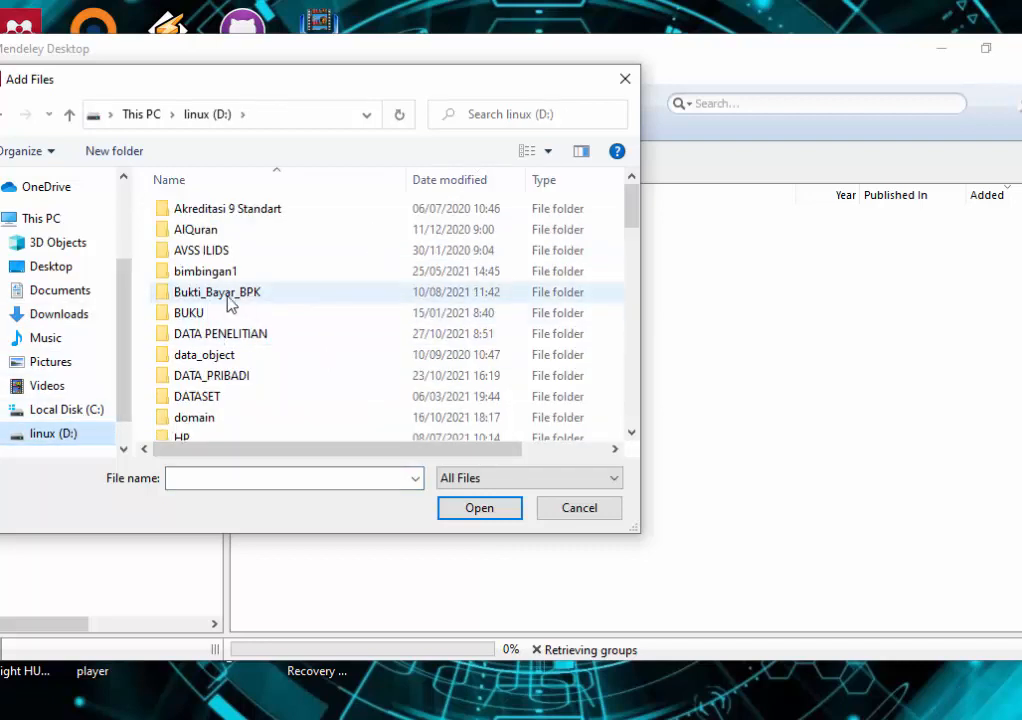
{"action": "left_click", "coordinate": [230, 340]}
{"action": "double_click", "coordinate": [230, 340]}
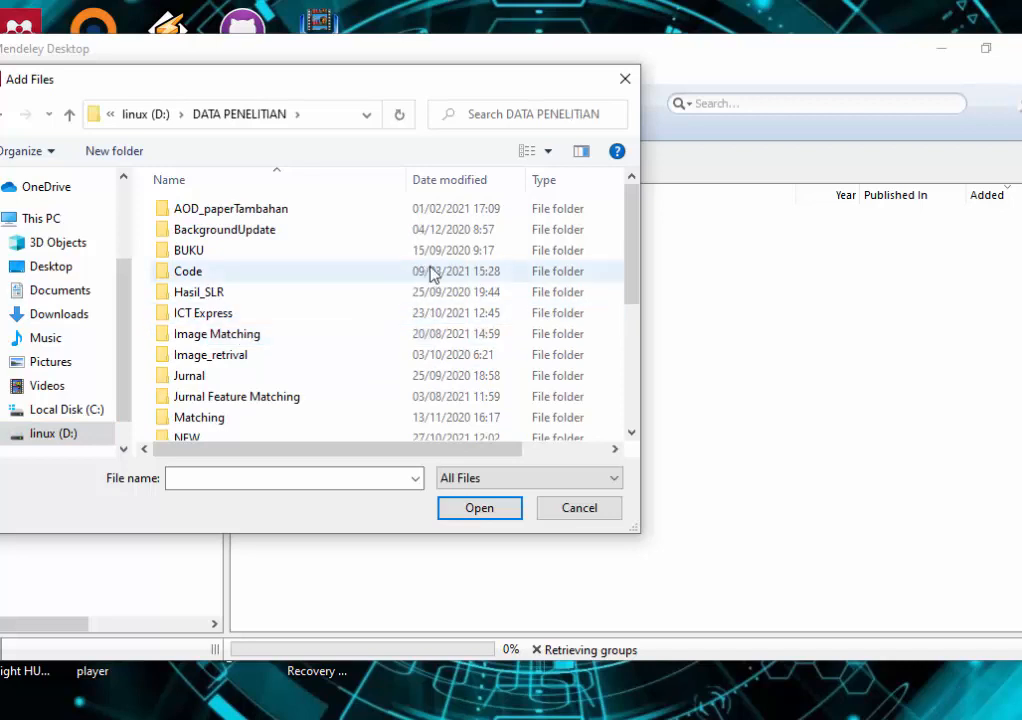
{"action": "scroll", "coordinate": [638, 280], "scroll_direction": "down", "scroll_amount": 2}
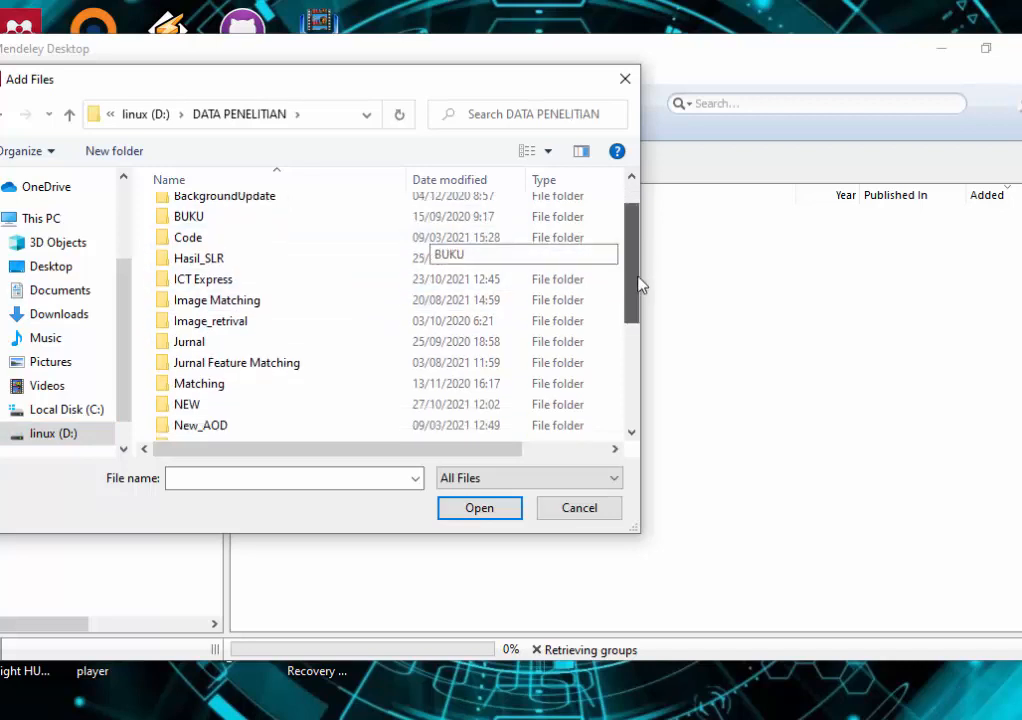
{"action": "scroll", "coordinate": [639, 286], "scroll_direction": "down", "scroll_amount": 2}
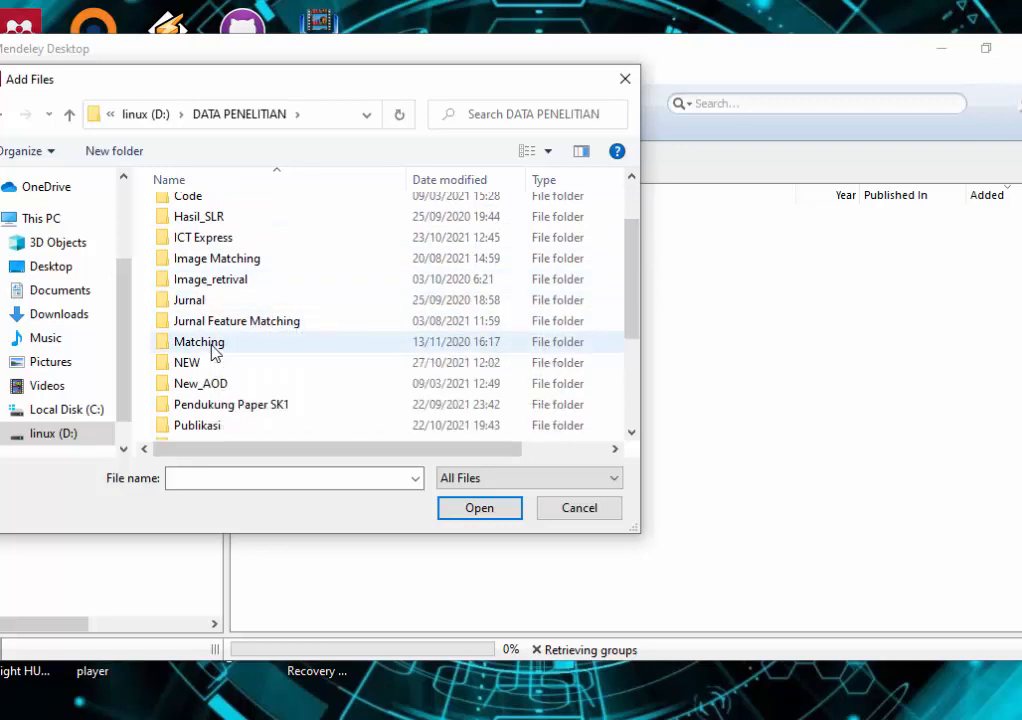
{"action": "double_click", "coordinate": [213, 343]}
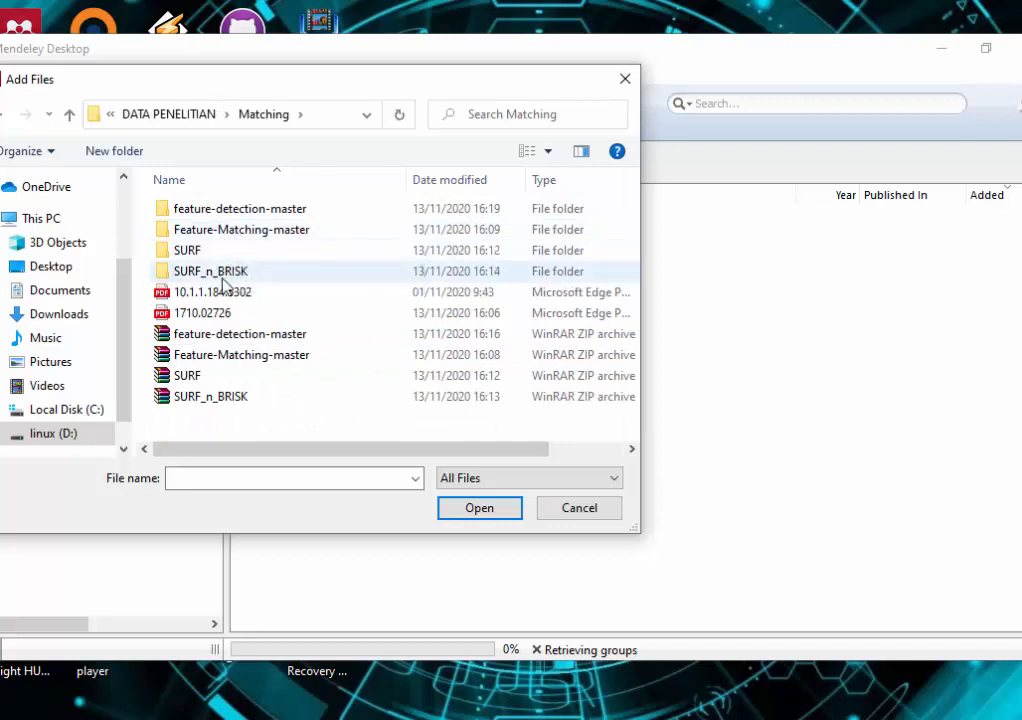
{"action": "left_click", "coordinate": [190, 218]}
{"action": "double_click", "coordinate": [190, 218]}
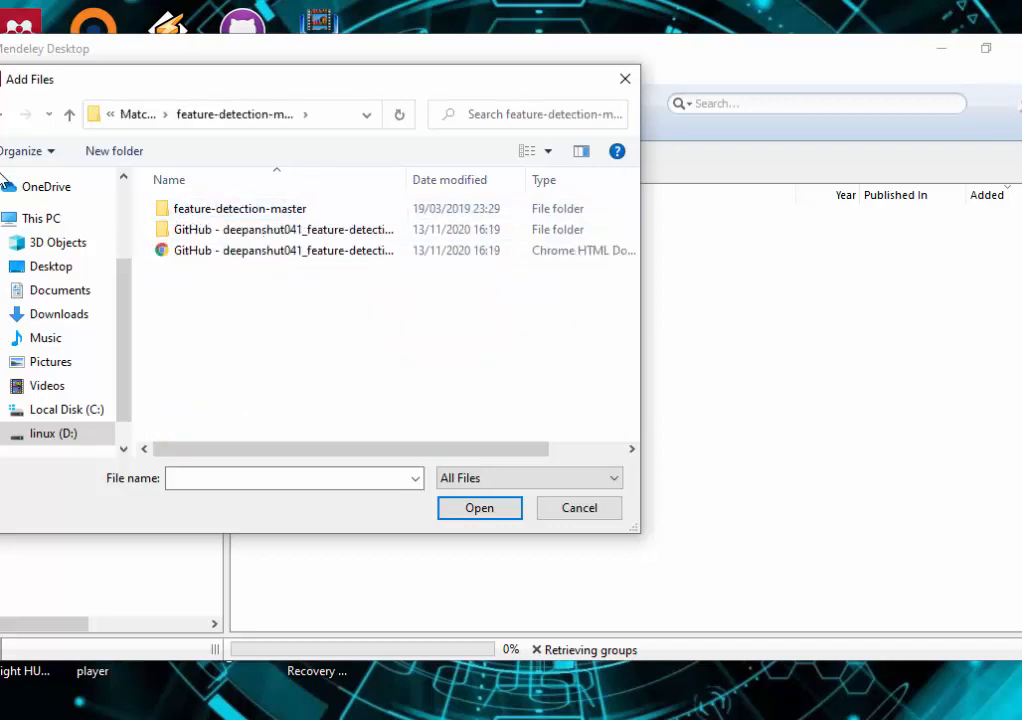
{"action": "left_click", "coordinate": [3, 117]}
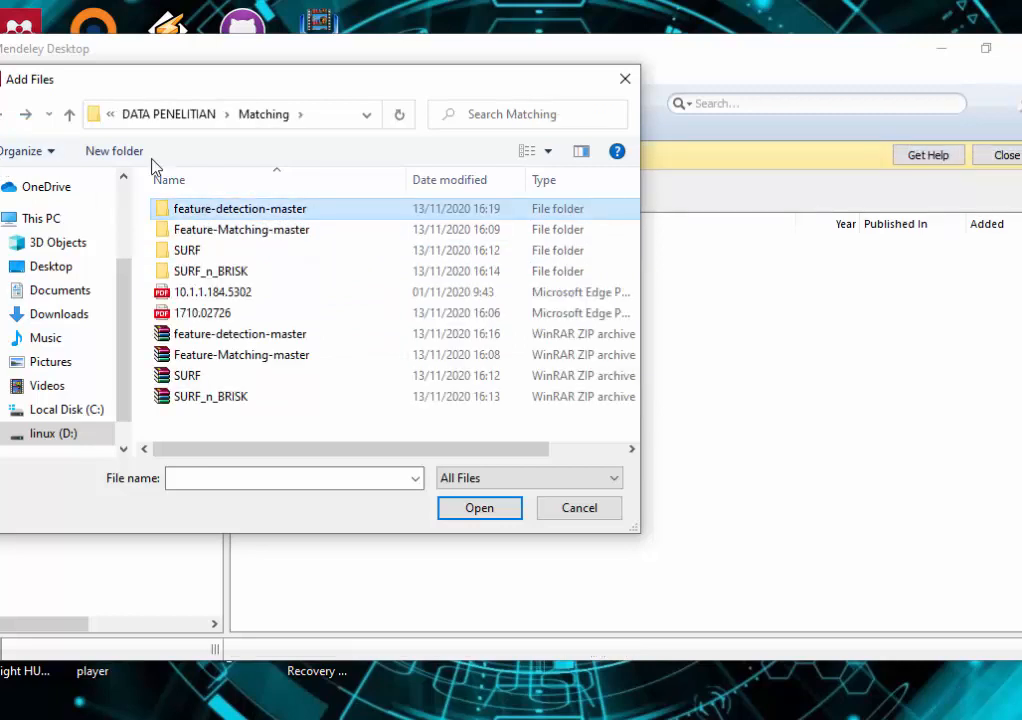
{"action": "left_click", "coordinate": [3, 117]}
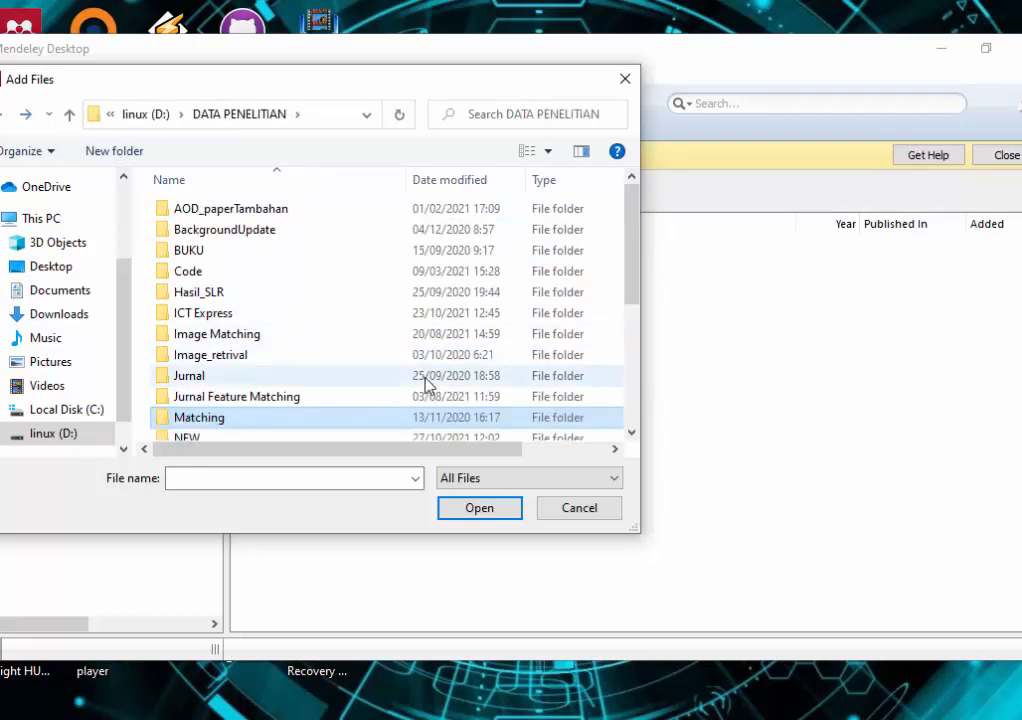
Step: Add all three PDFs from the Image Matching folder, 147599146852.1167_survey through ORB_matching, to the Makalah folder
{"action": "left_click", "coordinate": [209, 341]}
{"action": "double_click", "coordinate": [209, 341]}
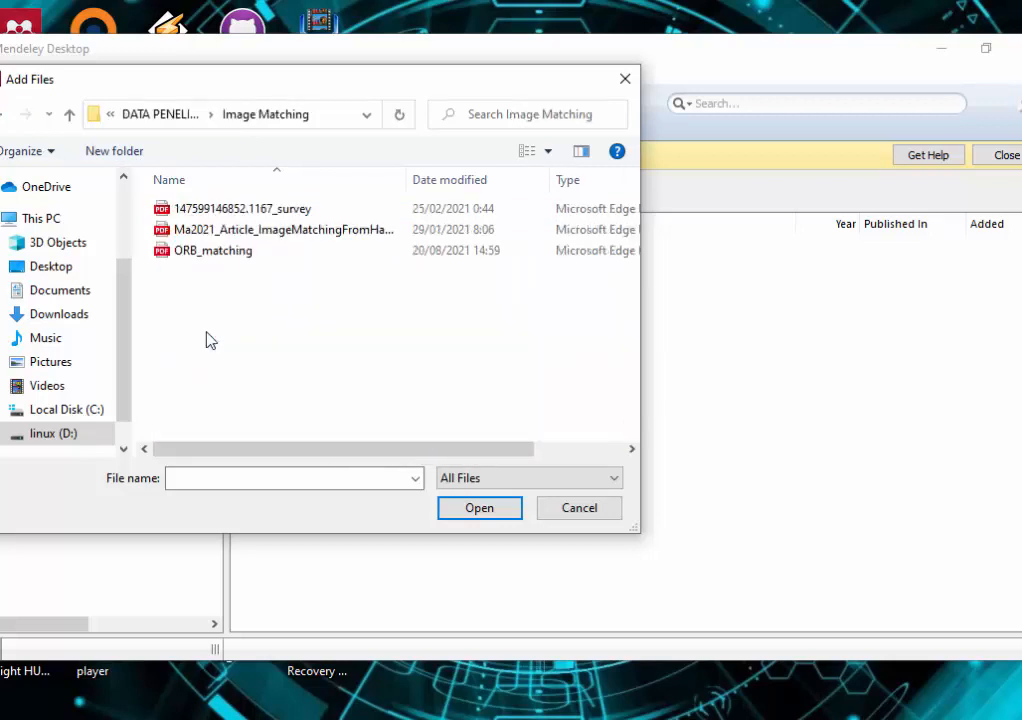
{"action": "left_click", "coordinate": [247, 212]}
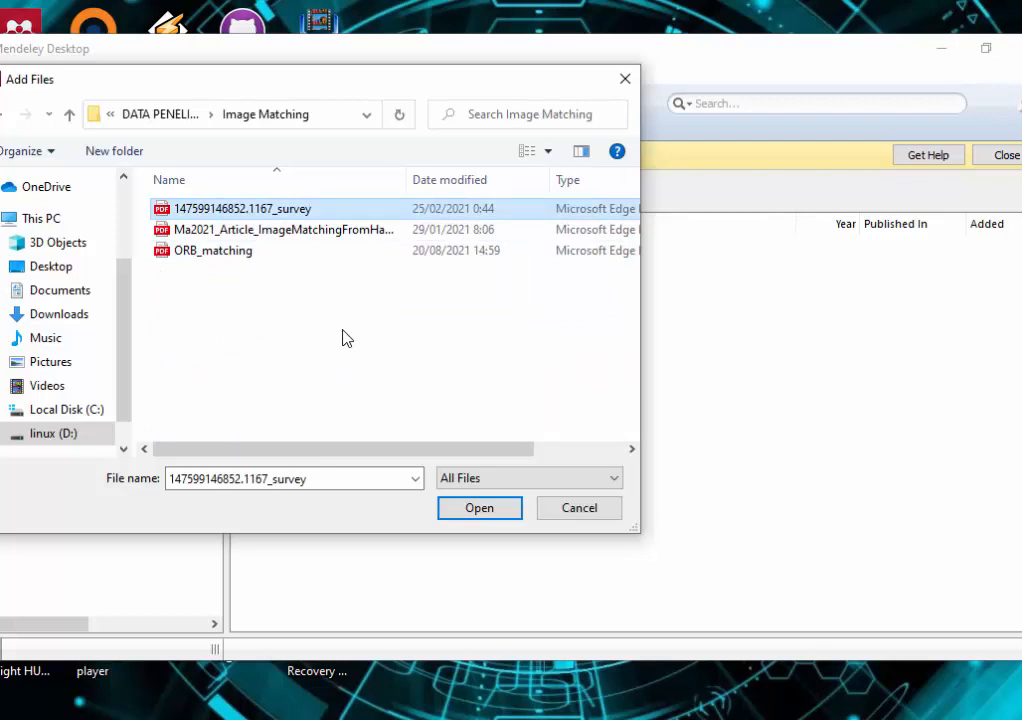
{"action": "key", "text": "shift+Down"}
{"action": "key", "text": "shift+Down"}
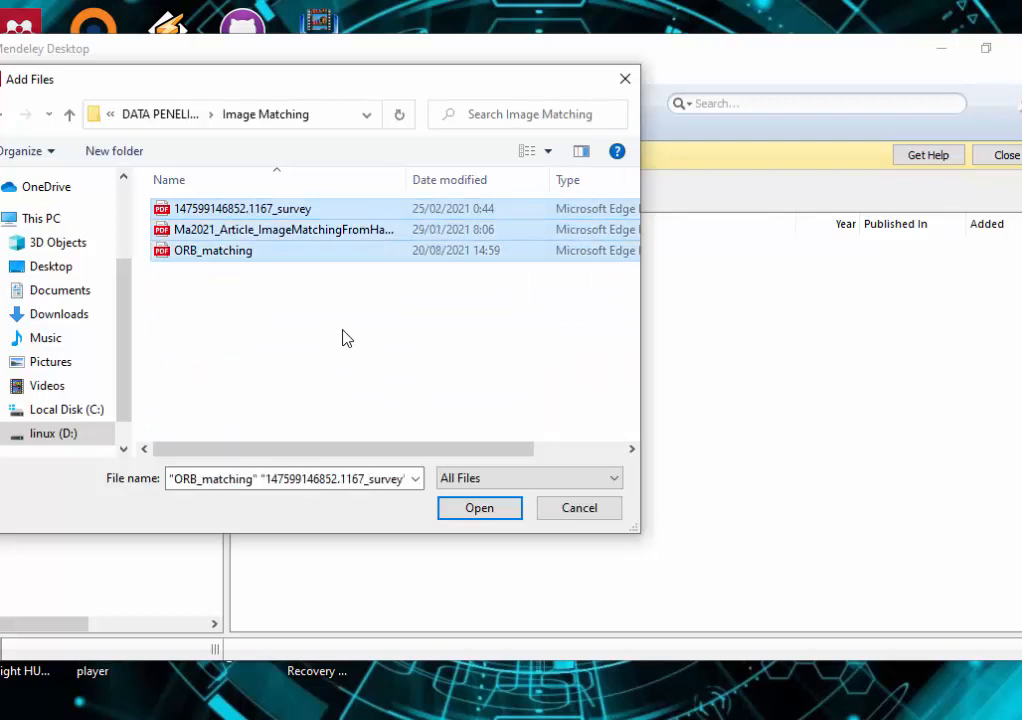
{"action": "left_click", "coordinate": [480, 508]}
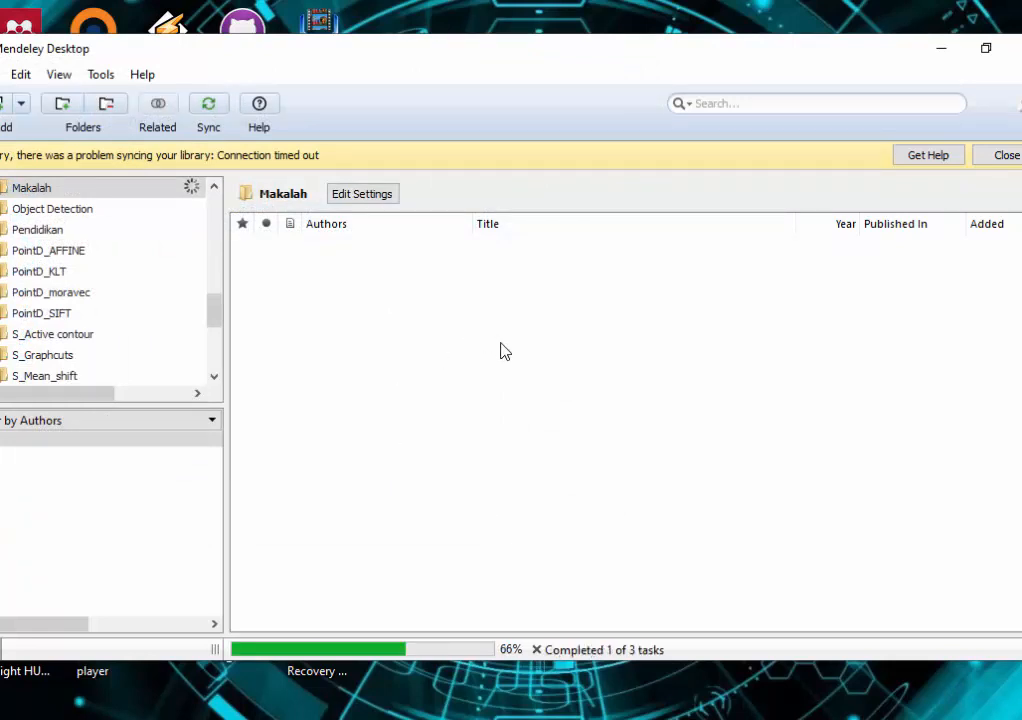
{"action": "left_click", "coordinate": [593, 420]}
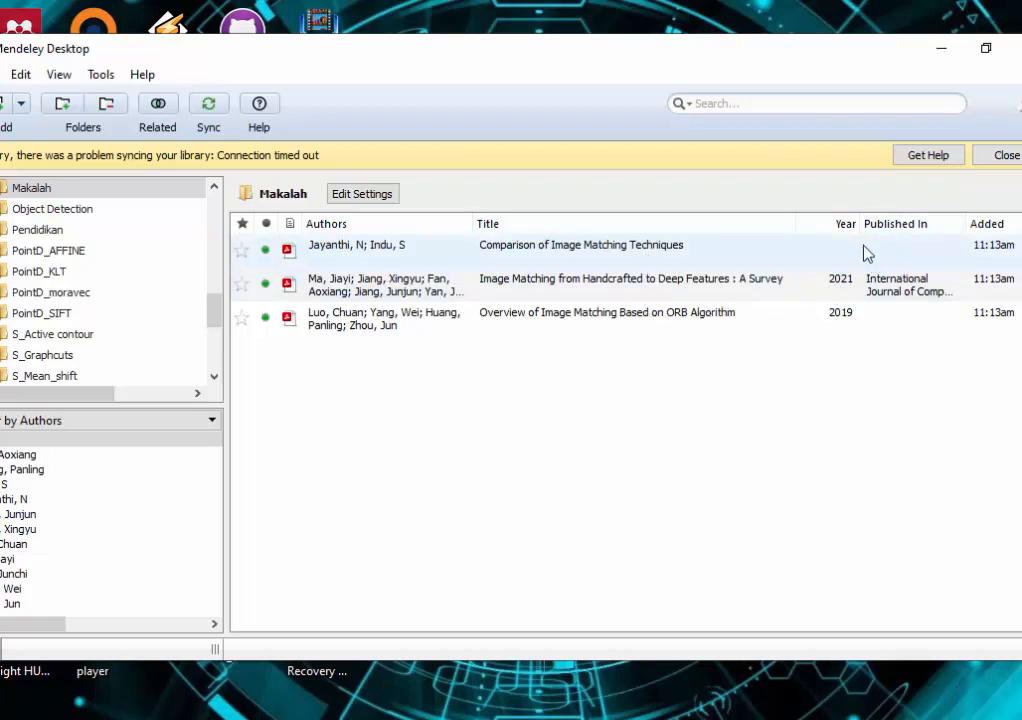
Step: Open the paper "Comparison of Image Matching Techniques" and show its document details beside the PDF
{"action": "double_click", "coordinate": [591, 258]}
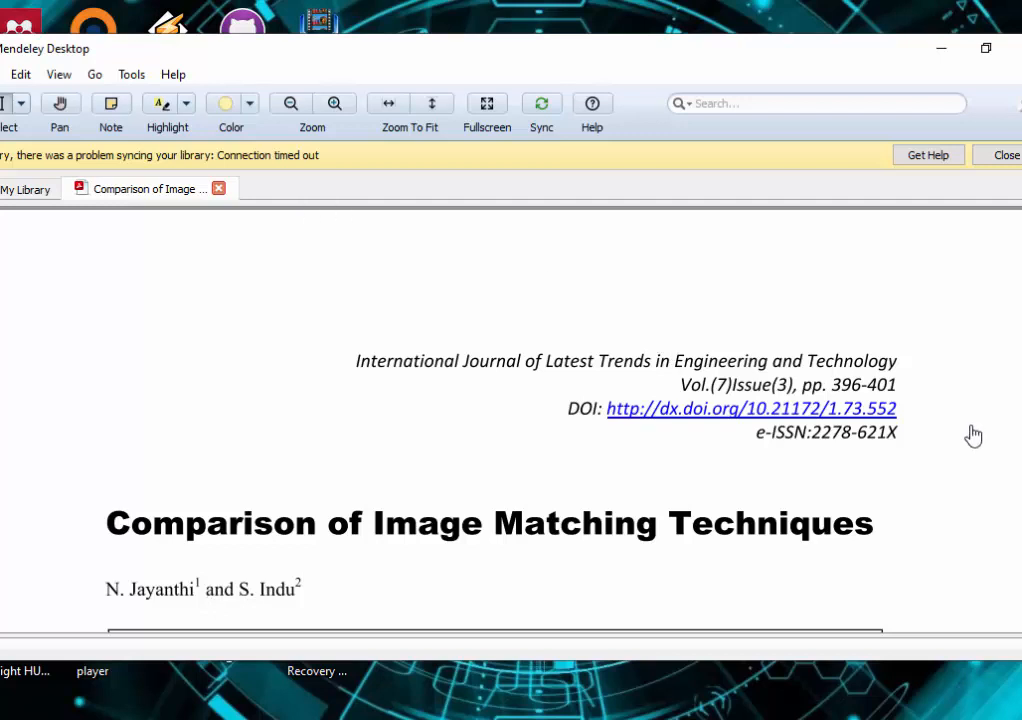
{"action": "left_click", "coordinate": [1021, 420]}
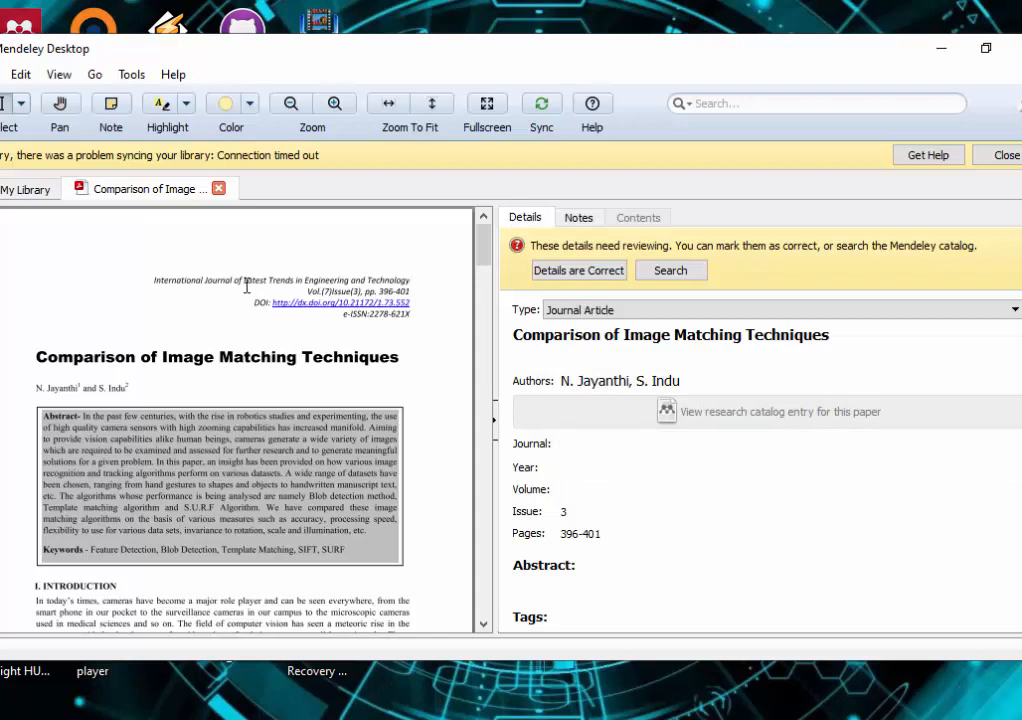
Step: Copy "International Journal of Latest Trends in Engineering and Technology" from the PDF header into the paper's Journal field
{"action": "left_click_drag", "start_coordinate": [282, 274], "coordinate": [288, 280]}
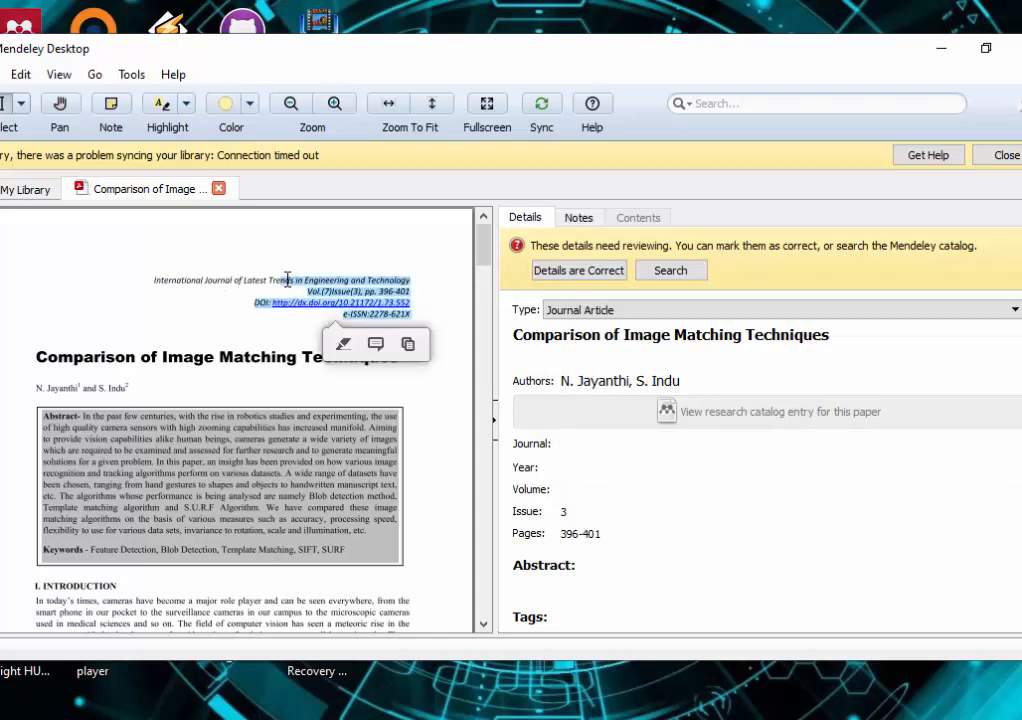
{"action": "left_click", "coordinate": [229, 283]}
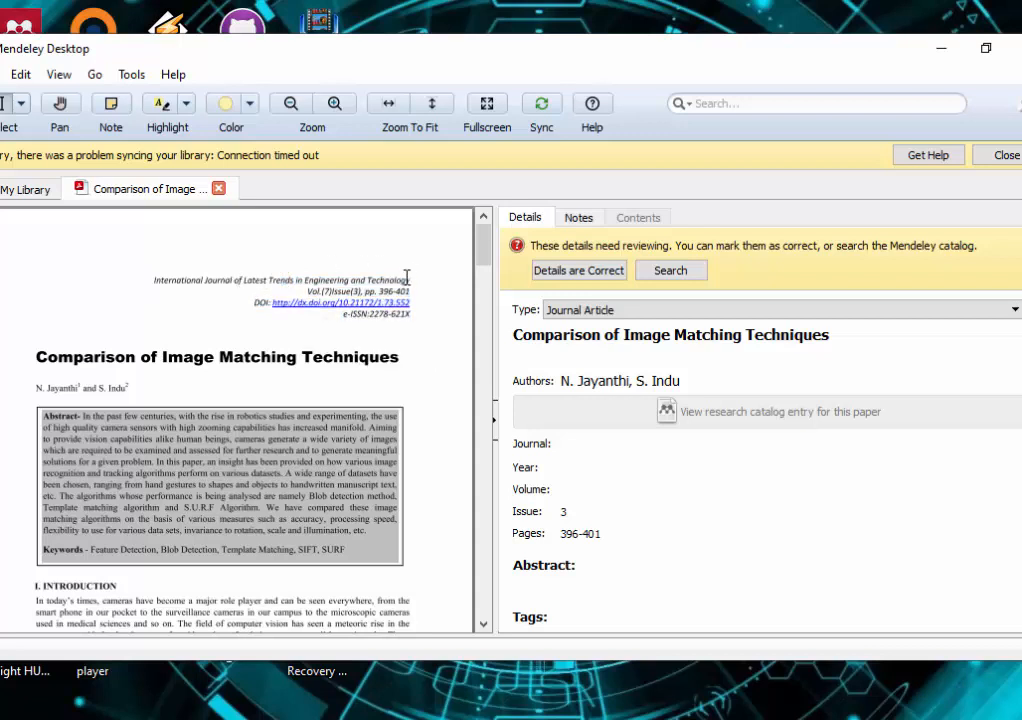
{"action": "left_click_drag", "start_coordinate": [408, 278], "coordinate": [152, 279]}
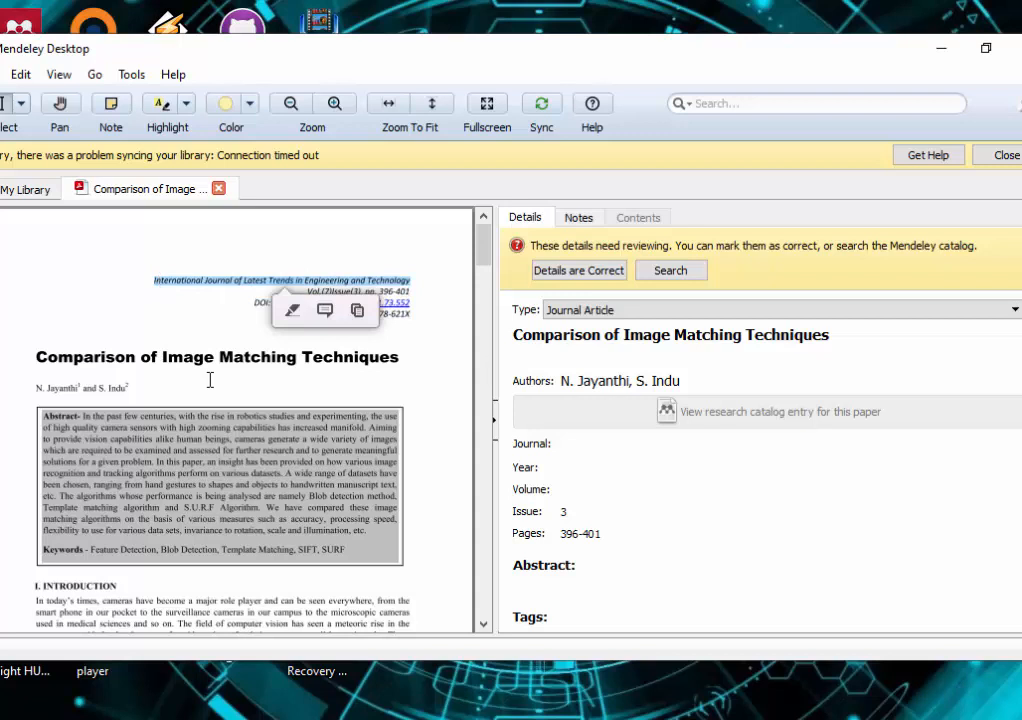
{"action": "left_click", "coordinate": [358, 312]}
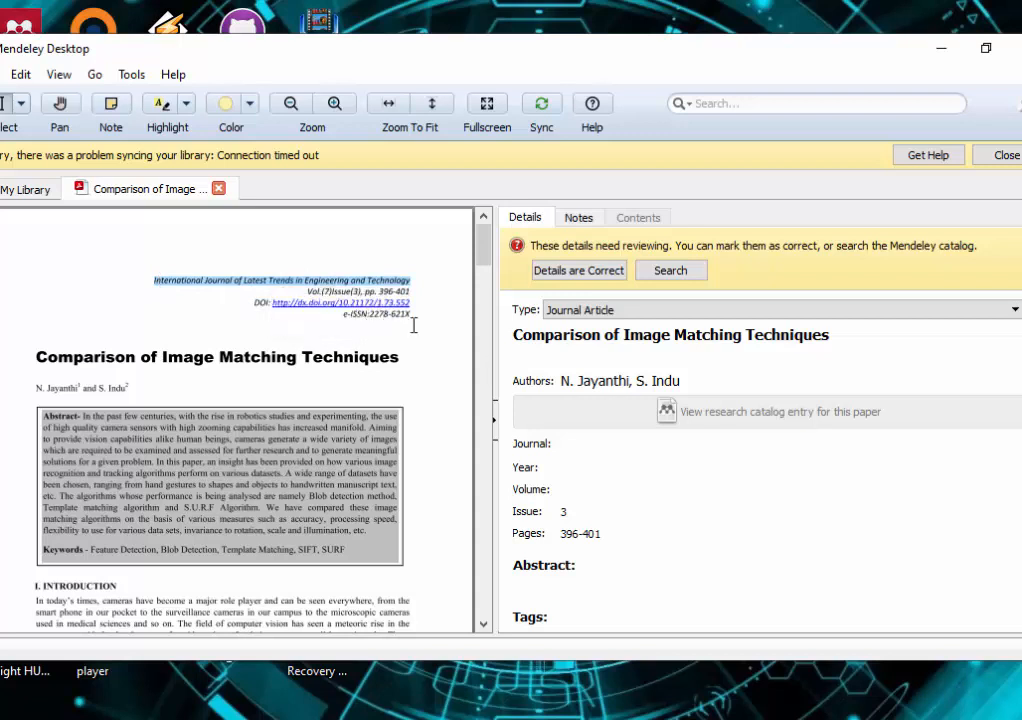
{"action": "left_click", "coordinate": [577, 443]}
{"action": "key", "text": "ctrl+v"}
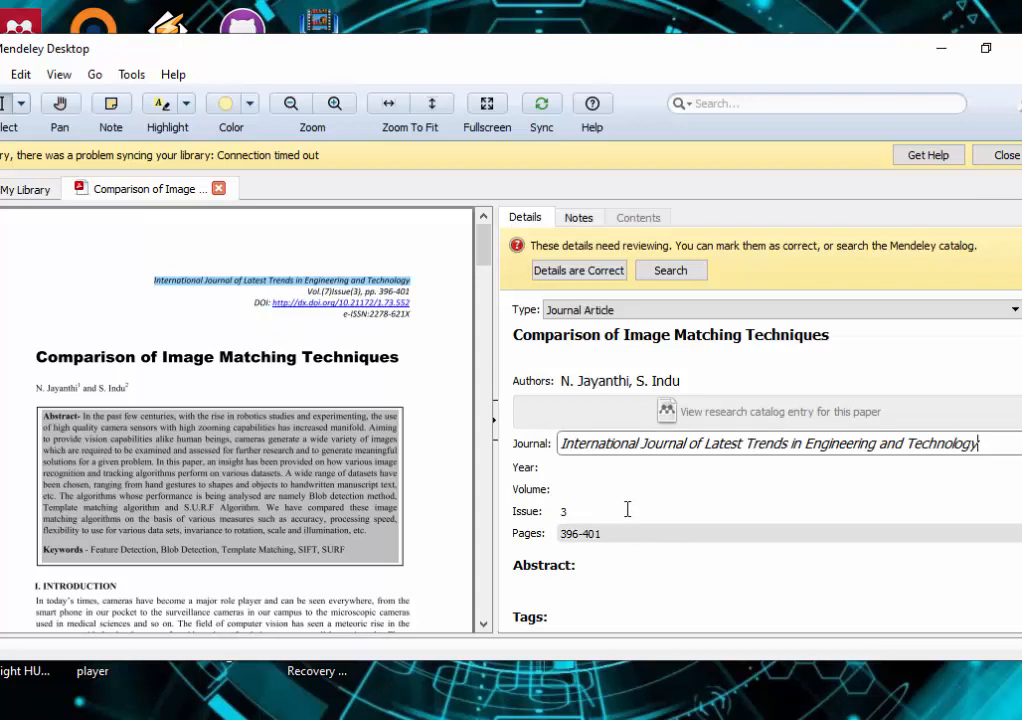
{"action": "left_click", "coordinate": [426, 436]}
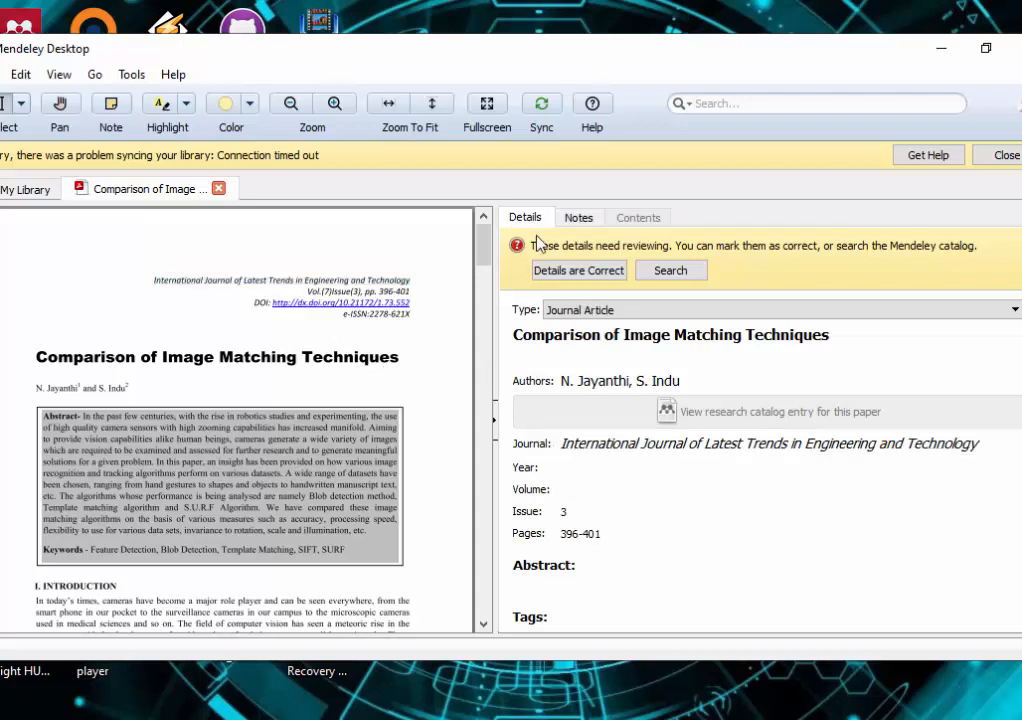
Step: Hide the document details and skim the pages of the paper "Comparison of Image Matching Techniques"
{"action": "left_click", "coordinate": [494, 424]}
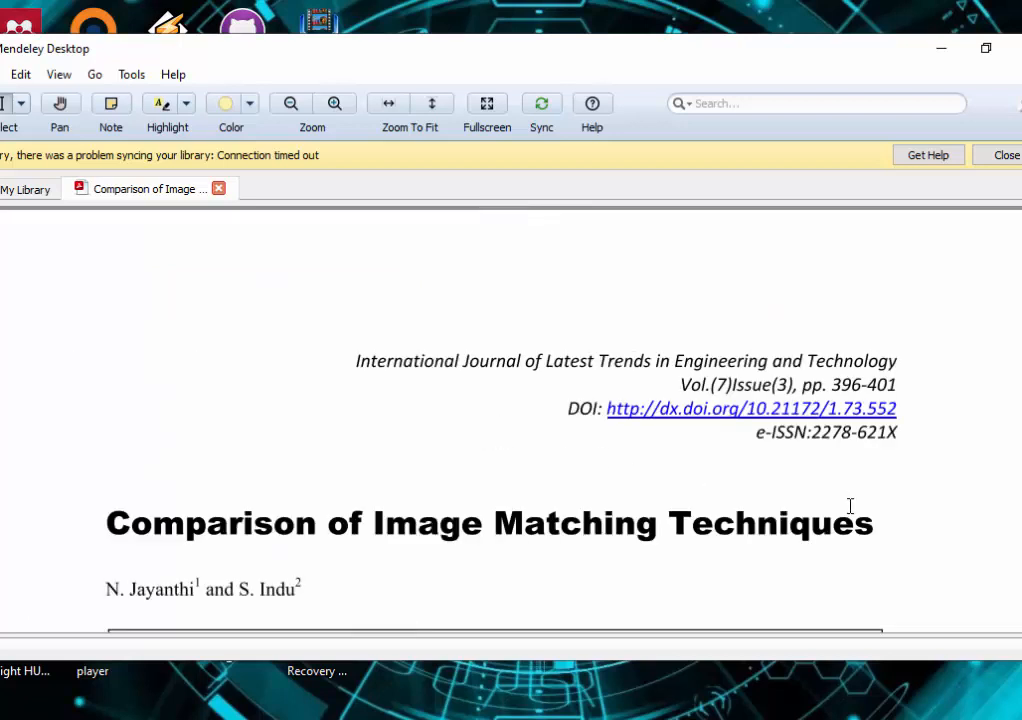
{"action": "scroll", "coordinate": [850, 506], "scroll_direction": "down", "scroll_amount": 2}
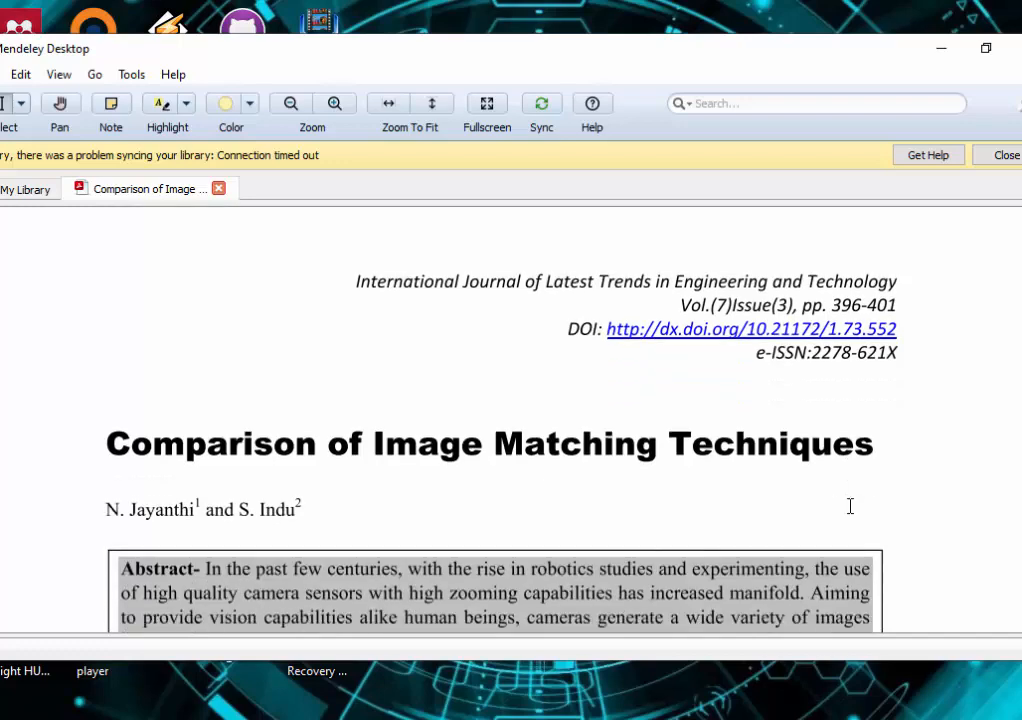
{"action": "scroll", "coordinate": [850, 506], "scroll_direction": "down", "scroll_amount": 5}
{"action": "scroll", "coordinate": [850, 506], "scroll_direction": "up", "scroll_amount": 2}
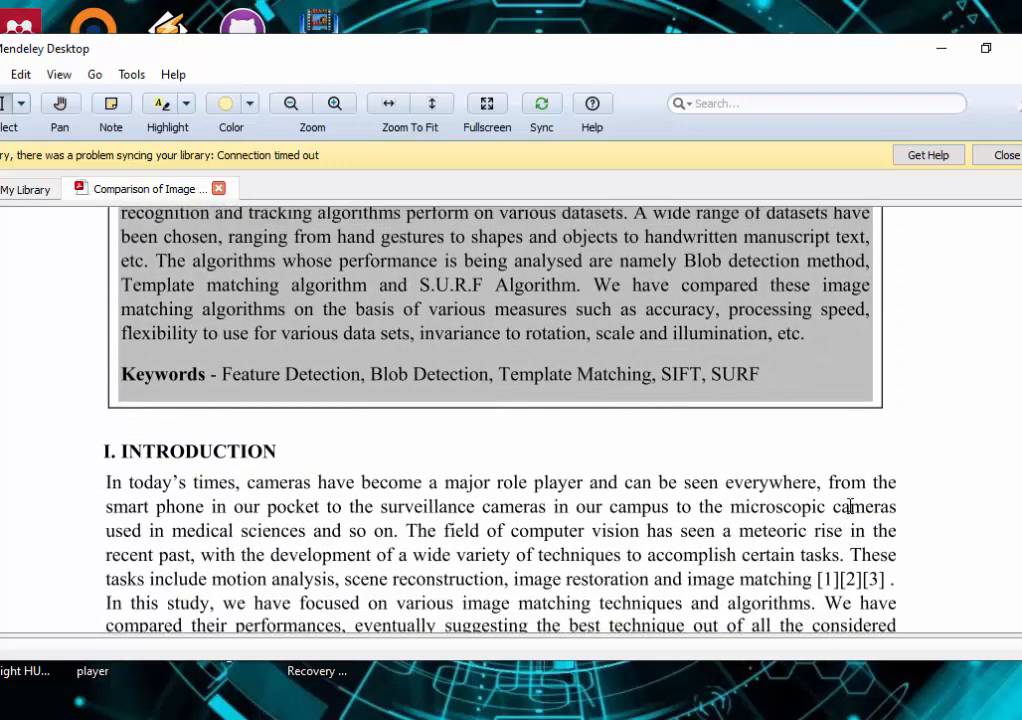
{"action": "scroll", "coordinate": [850, 506], "scroll_direction": "up", "scroll_amount": 8}
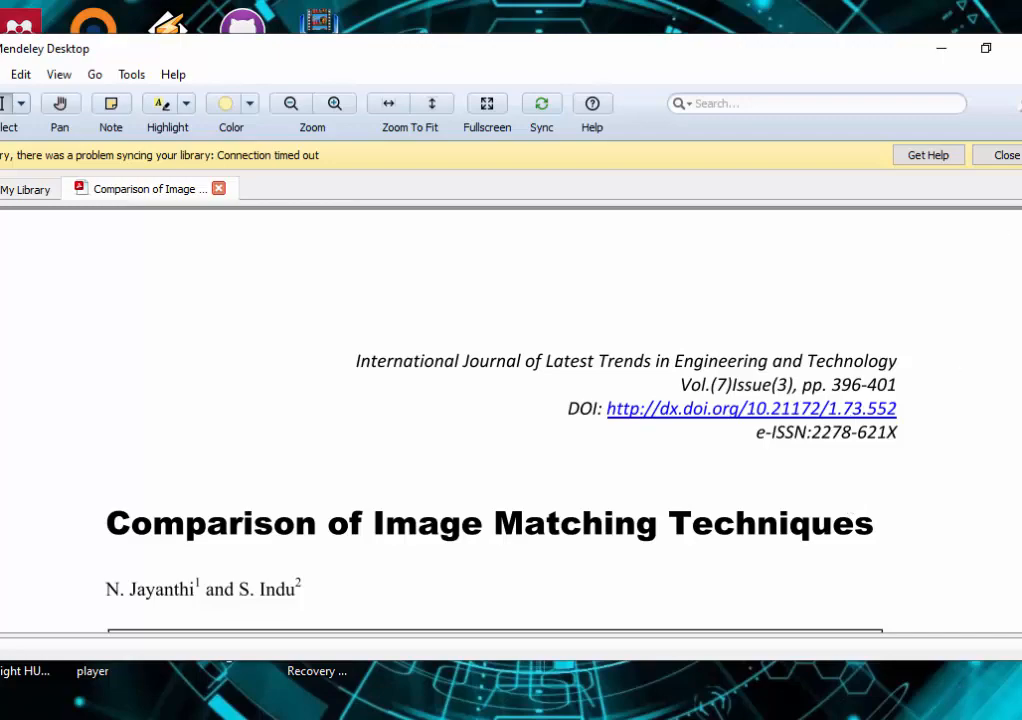
{"action": "scroll", "coordinate": [500, 420], "scroll_direction": "down", "scroll_amount": 10}
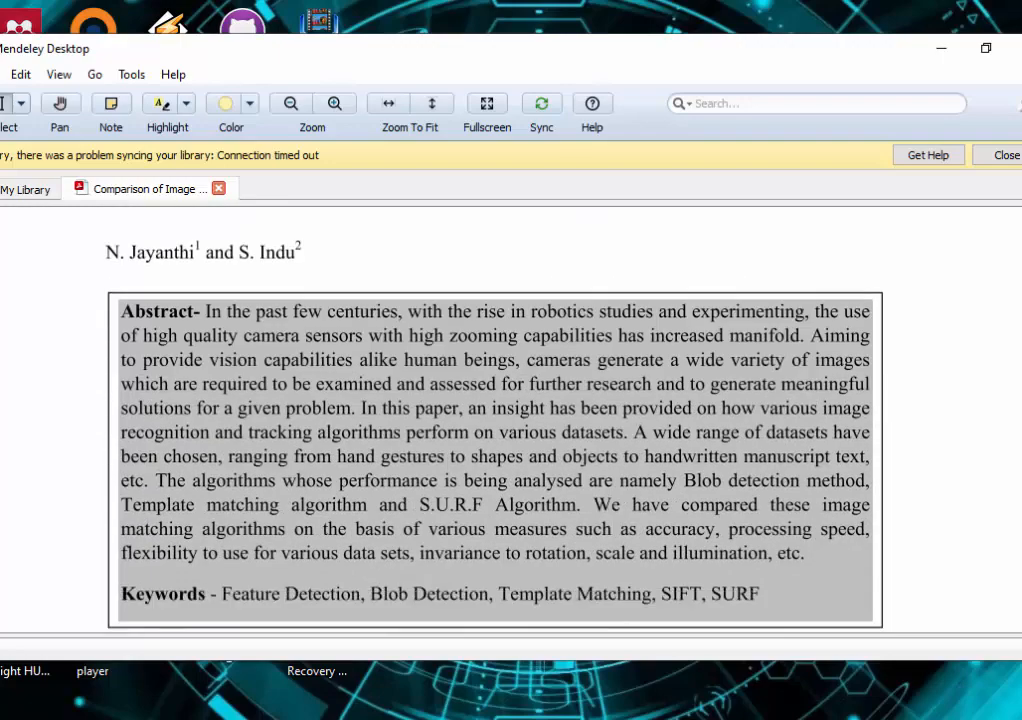
{"action": "scroll", "coordinate": [500, 420], "scroll_direction": "down", "scroll_amount": 5}
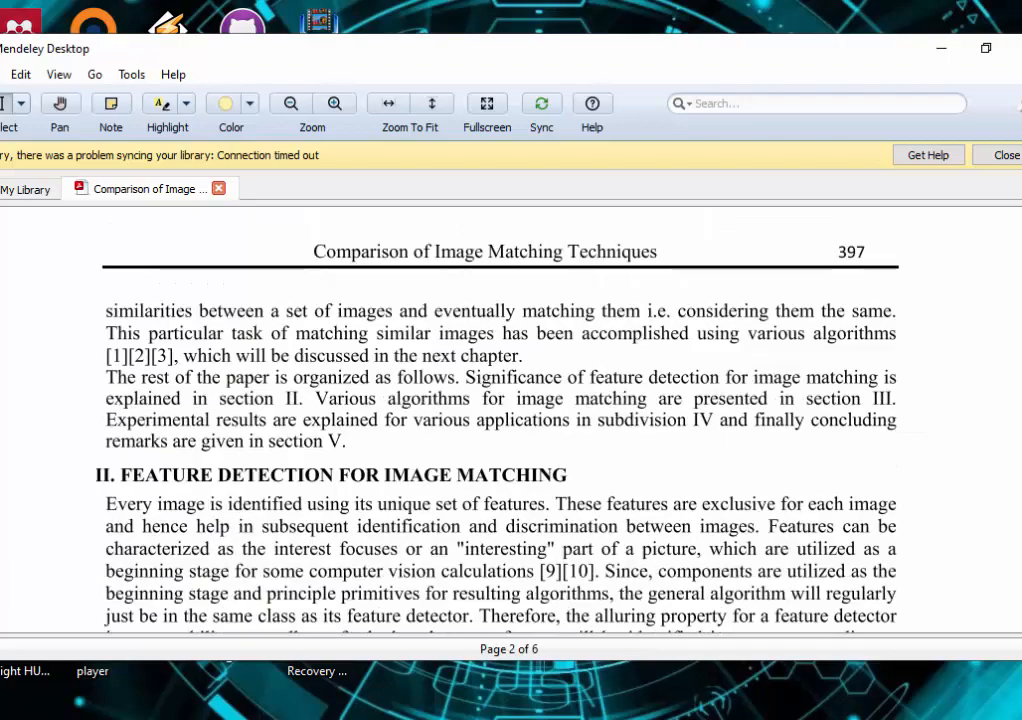
{"action": "scroll", "coordinate": [500, 420], "scroll_direction": "down", "scroll_amount": 20}
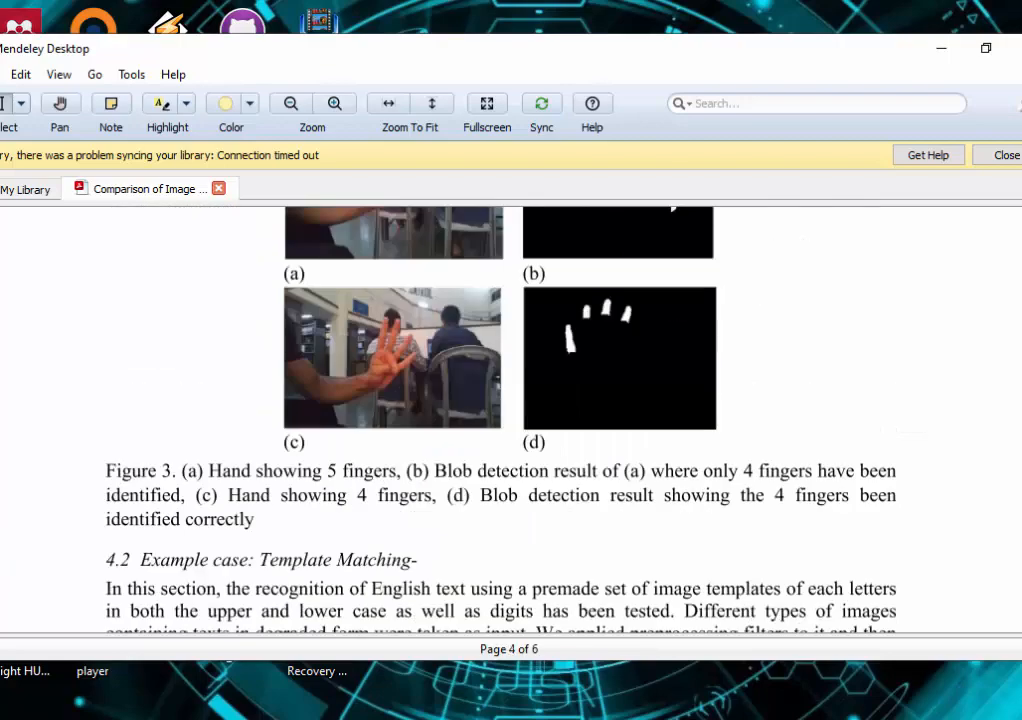
{"action": "scroll", "coordinate": [500, 420], "scroll_direction": "up", "scroll_amount": 20}
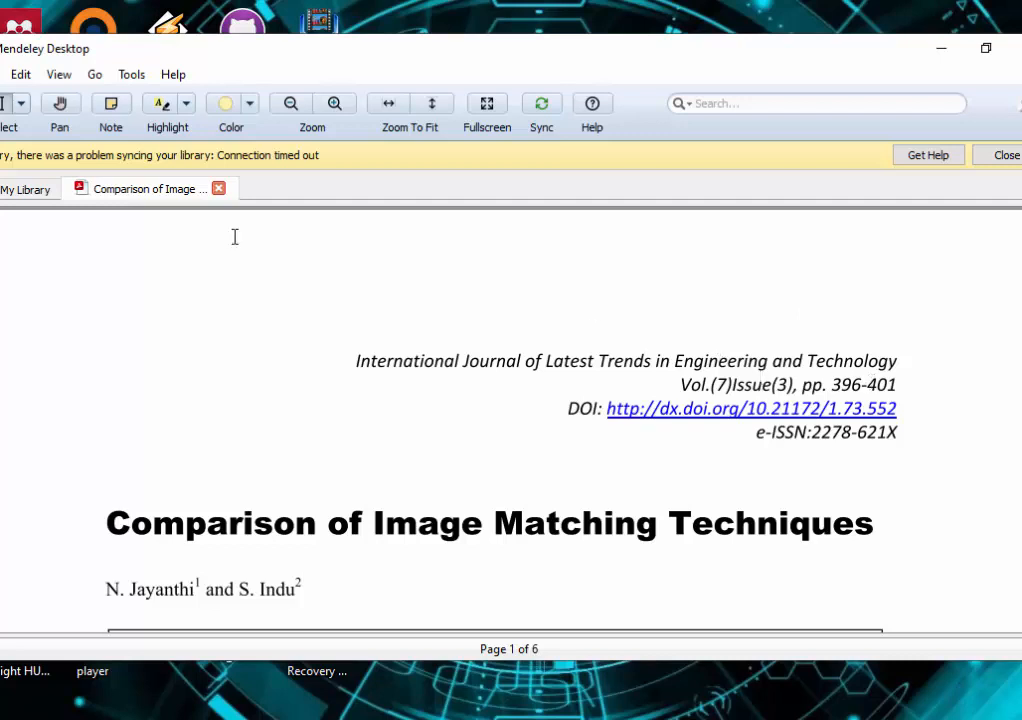
Step: Open "Overview of Image Matching Based on ORB Algorithm" from the Makalah folder and copy the journal name from its first-page header
{"action": "left_click", "coordinate": [28, 192]}
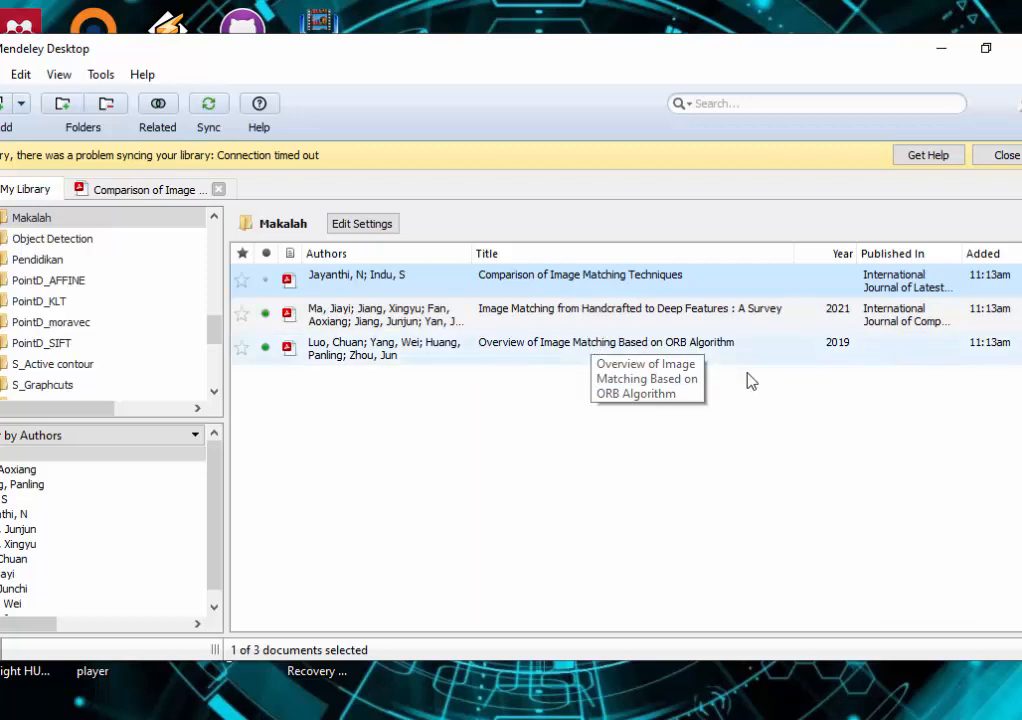
{"action": "double_click", "coordinate": [571, 358]}
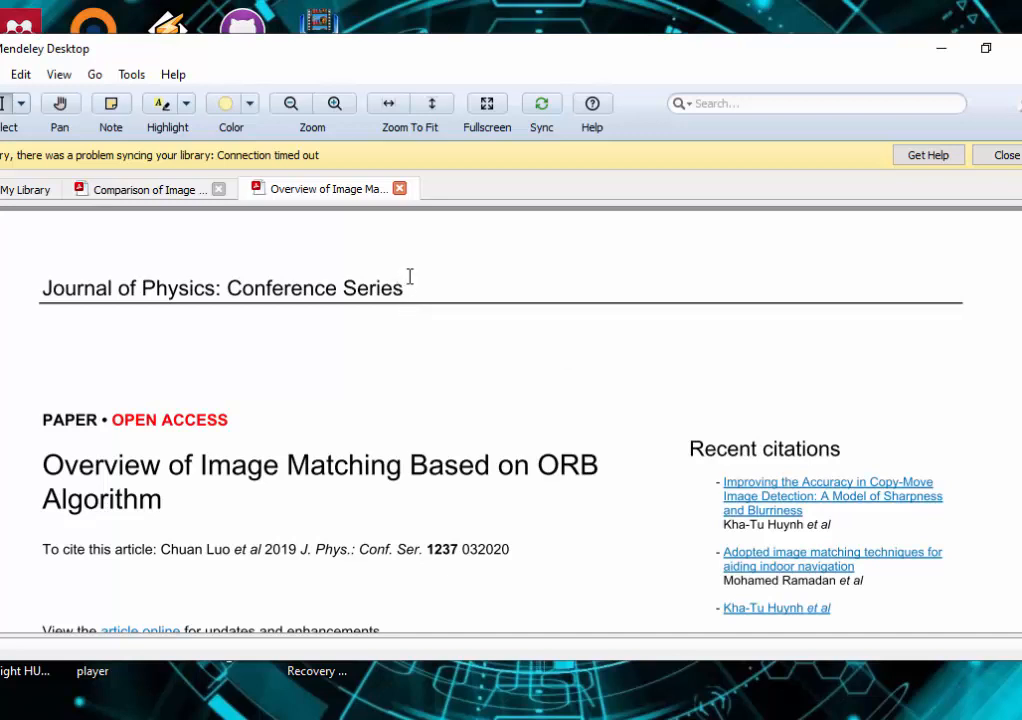
{"action": "left_click_drag", "start_coordinate": [146, 272], "coordinate": [42, 288]}
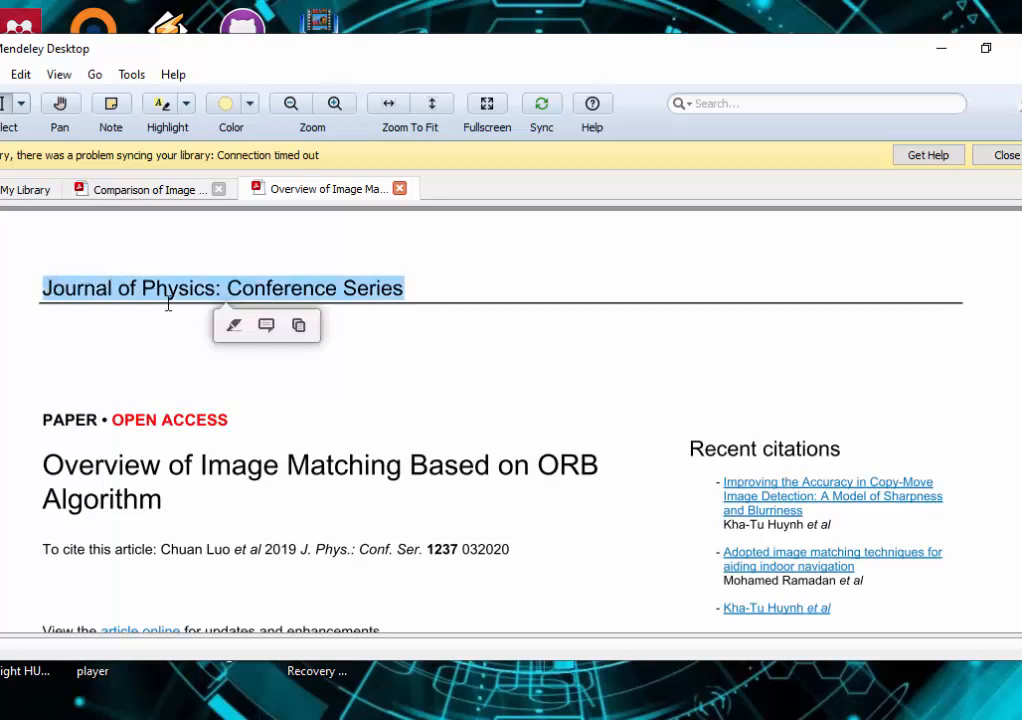
{"action": "left_click", "coordinate": [298, 326]}
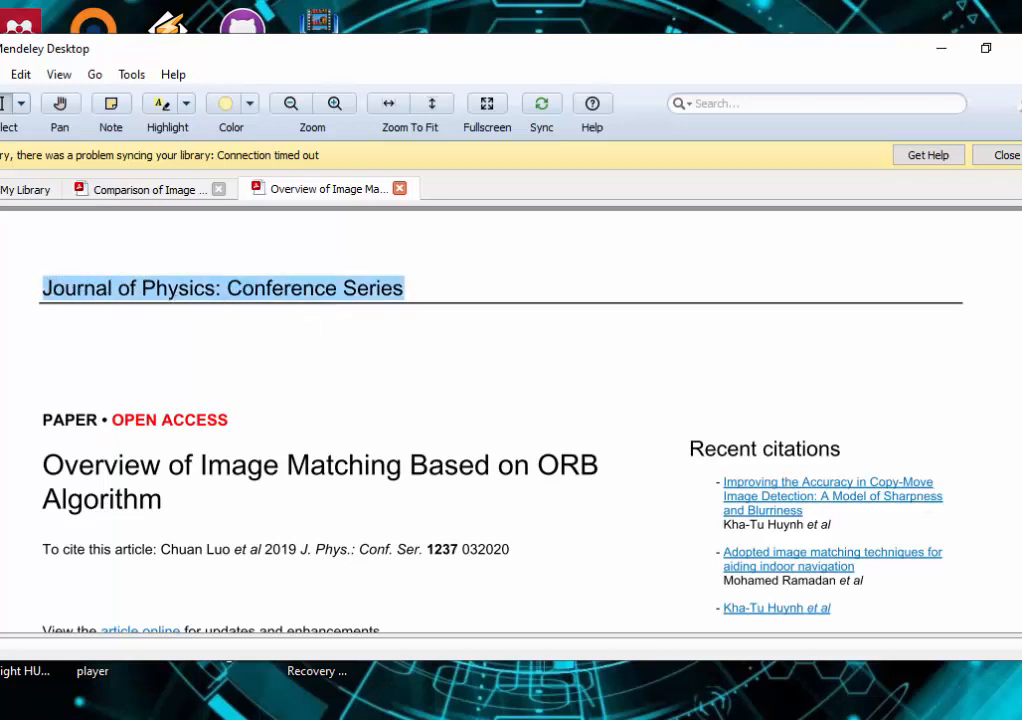
Step: Paste the copied text "Journal of Physics: Conference Series PAPER" into the ORB paper's Journal field, then hide the document details
{"action": "left_click", "coordinate": [1021, 420]}
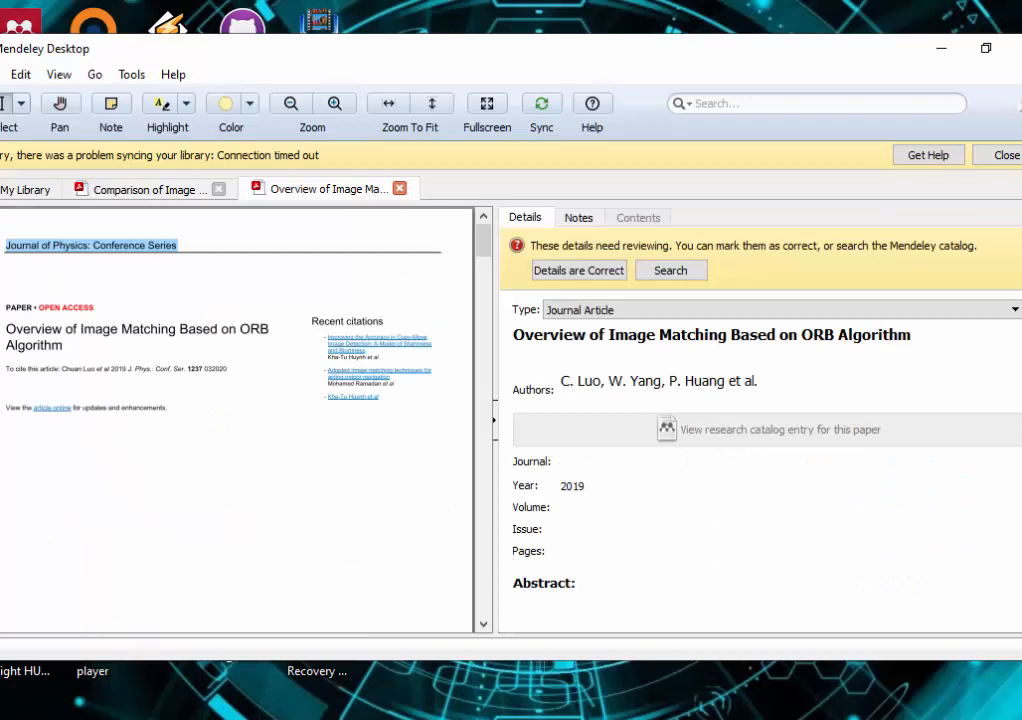
{"action": "left_click", "coordinate": [660, 462]}
{"action": "key", "text": "ctrl+v"}
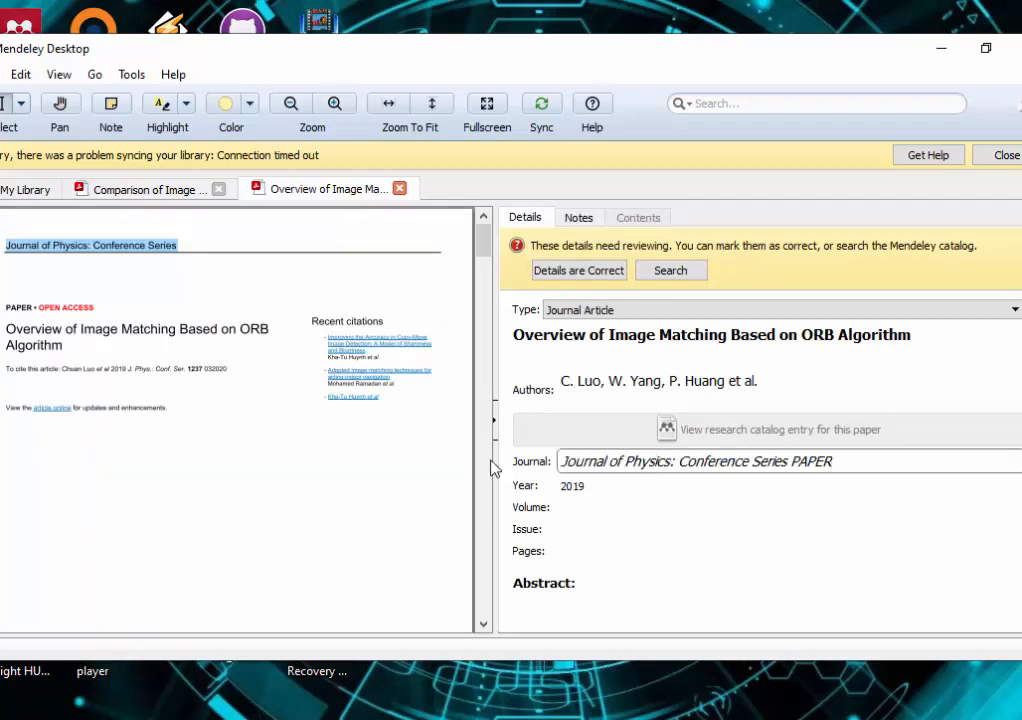
{"action": "left_click", "coordinate": [346, 462]}
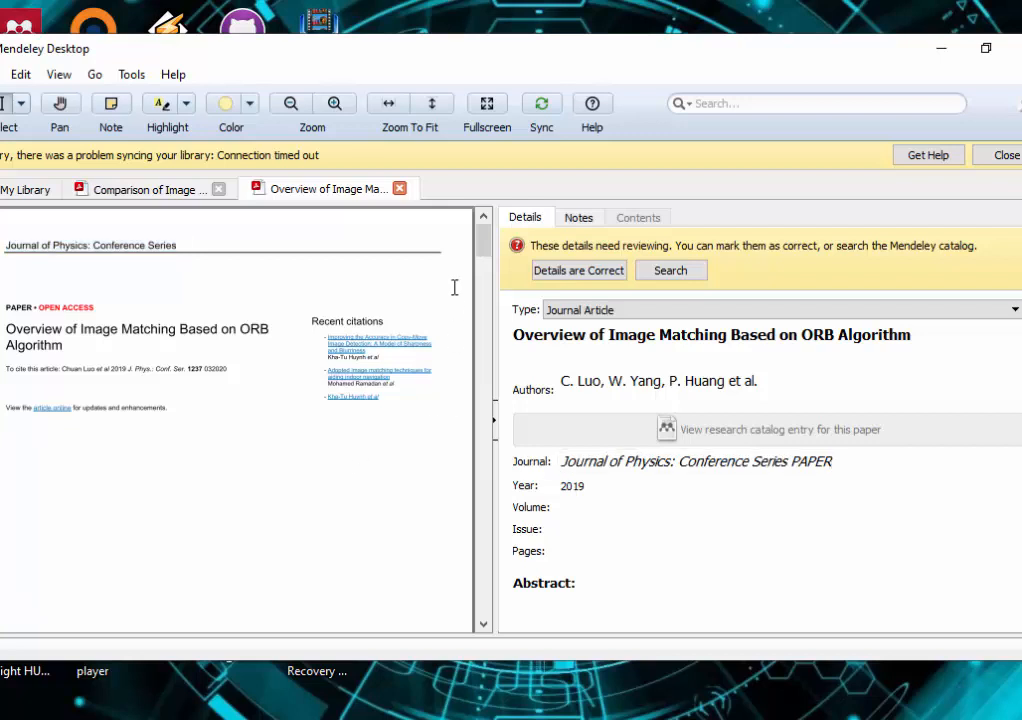
{"action": "left_click", "coordinate": [495, 430]}
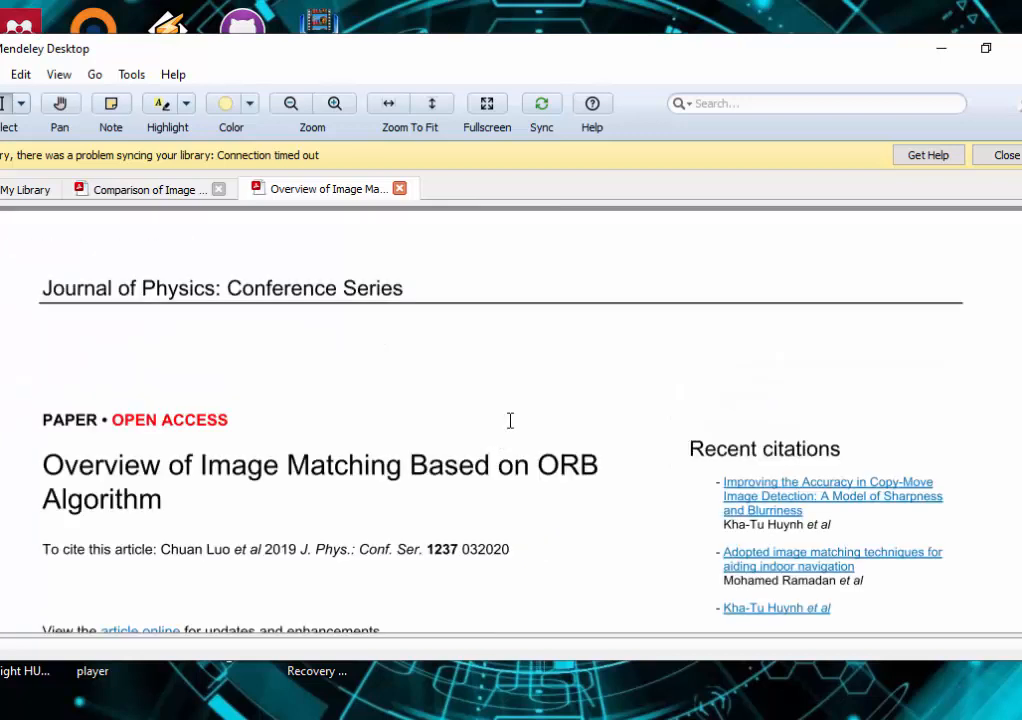
{"action": "scroll", "coordinate": [480, 420], "scroll_direction": "down", "scroll_amount": 3}
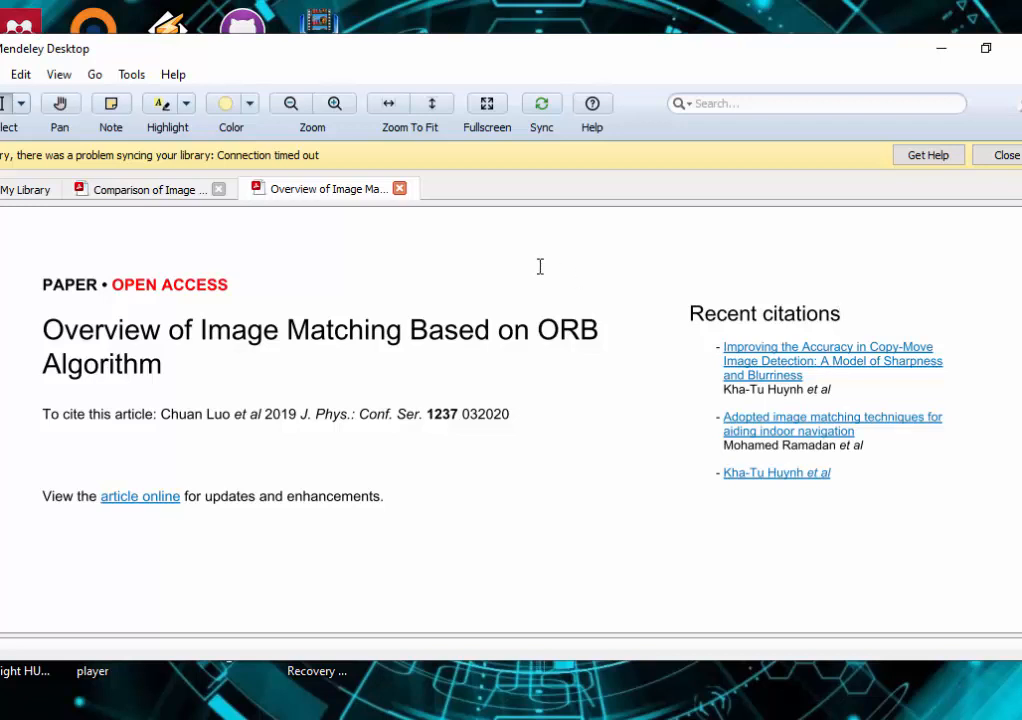
Step: Start a manual entry in the Makalah folder and set its document type to Web Page
{"action": "left_click", "coordinate": [26, 191]}
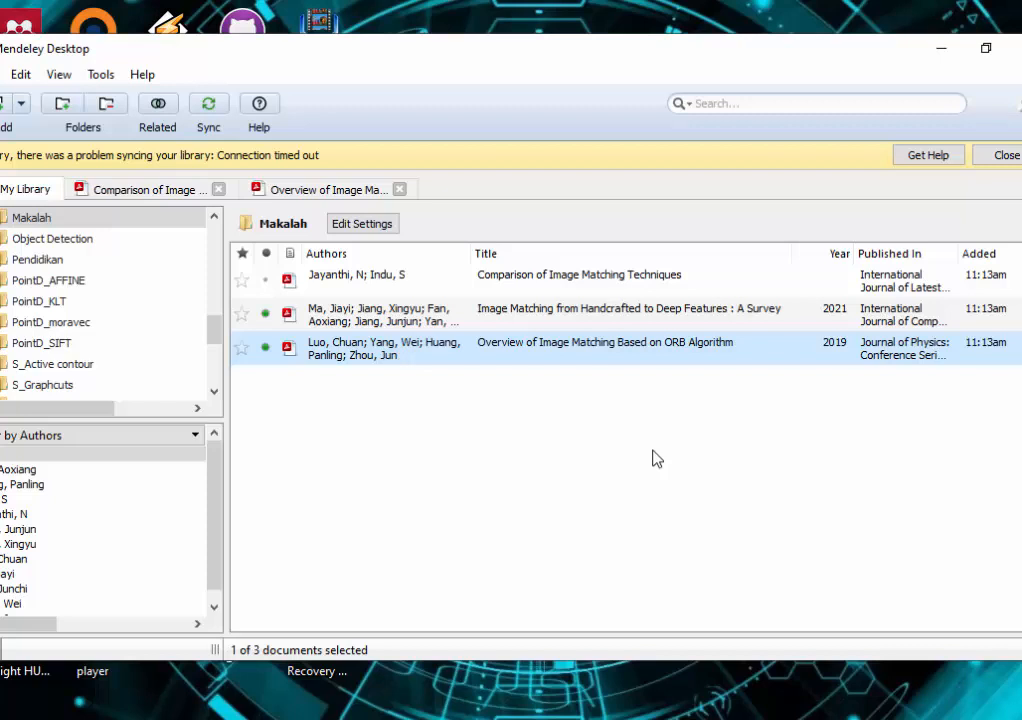
{"action": "left_click", "coordinate": [22, 106]}
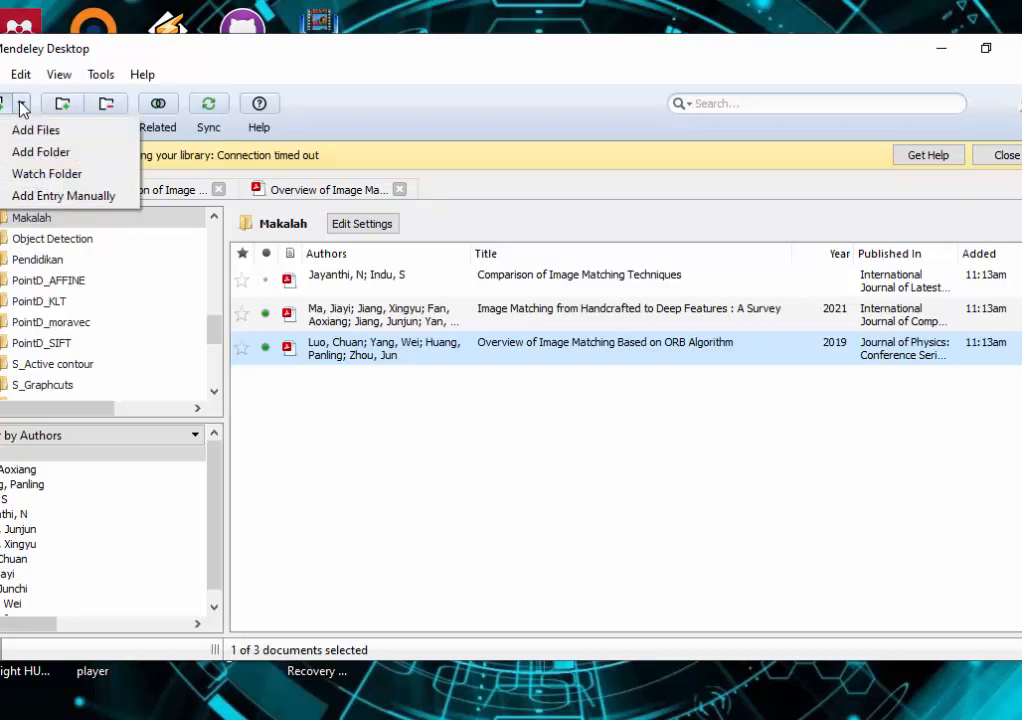
{"action": "left_click", "coordinate": [64, 197]}
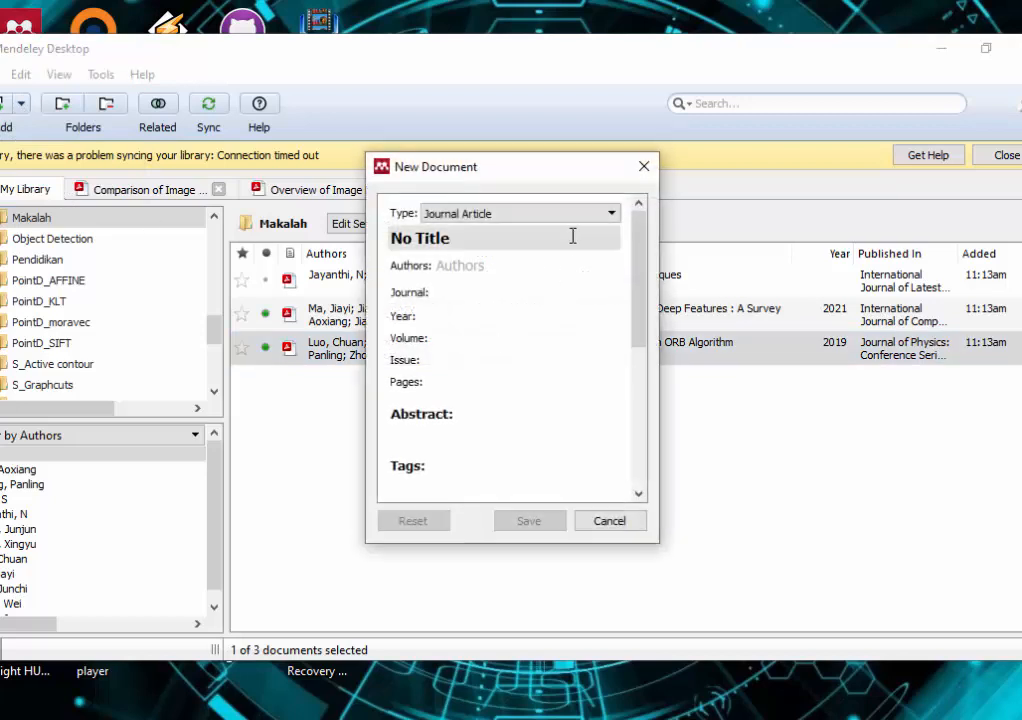
{"action": "left_click", "coordinate": [570, 216]}
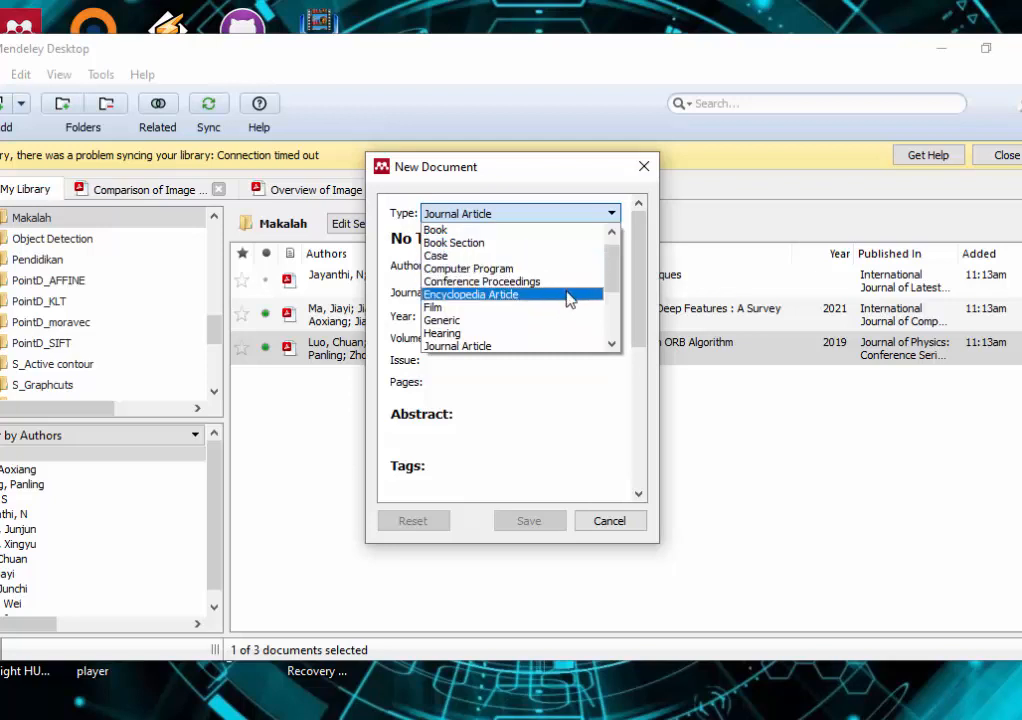
{"action": "left_click_drag", "start_coordinate": [607, 279], "coordinate": [611, 335]}
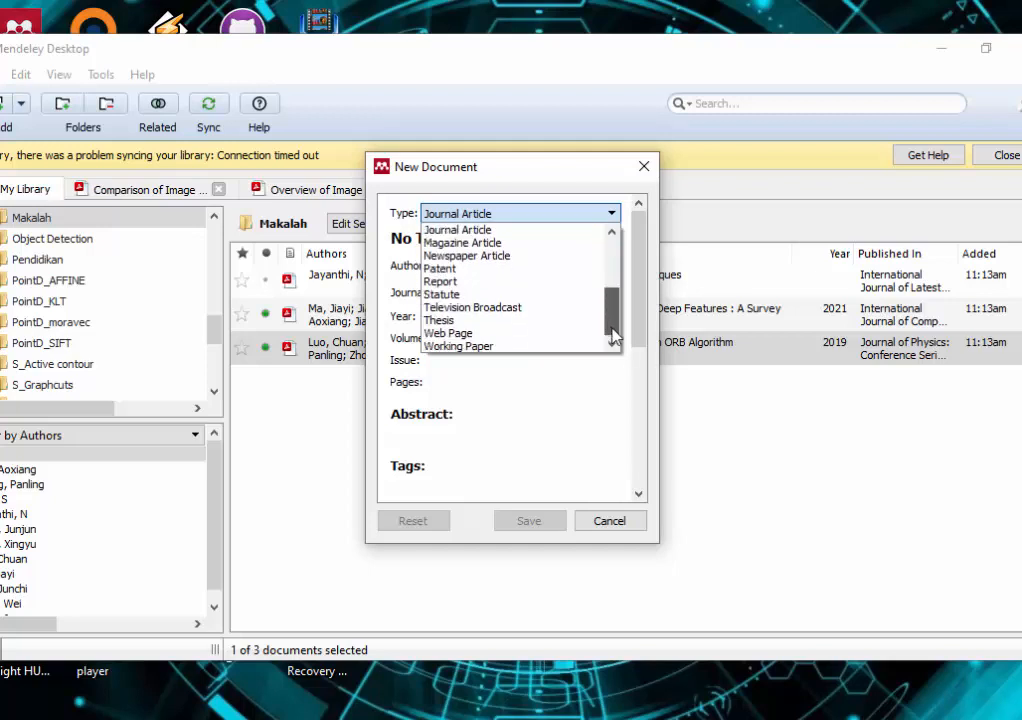
{"action": "left_click", "coordinate": [510, 336]}
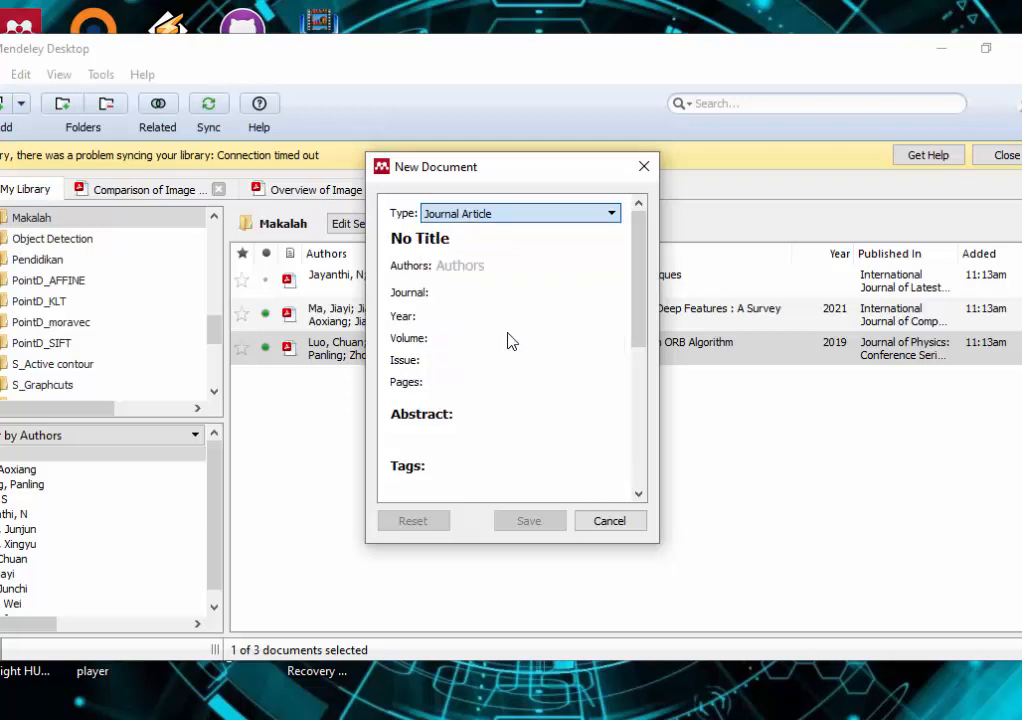
Step: Replace the new web page entry's placeholder title with "Windows 11"
{"action": "left_click", "coordinate": [487, 242]}
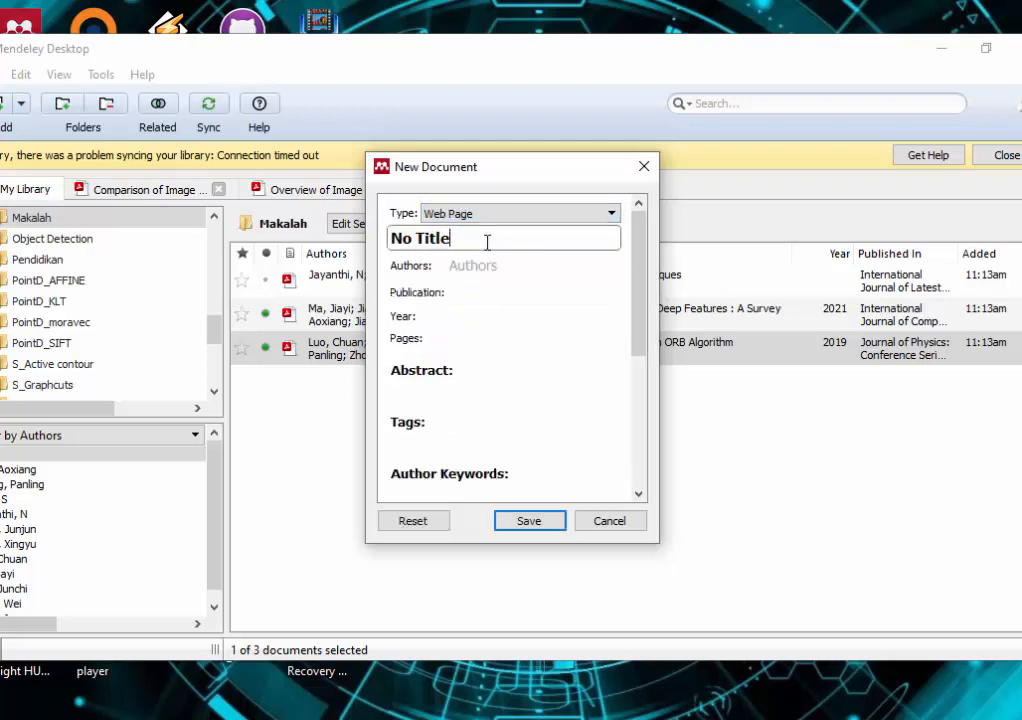
{"action": "key", "text": "BackSpace"}
{"action": "key", "text": "BackSpace"}
{"action": "key", "text": "BackSpace"}
{"action": "key", "text": "BackSpace"}
{"action": "key", "text": "BackSpace"}
{"action": "key", "text": "BackSpace"}
{"action": "key", "text": "BackSpace"}
{"action": "key", "text": "BackSpace"}
{"action": "type", "text": "Windows"}
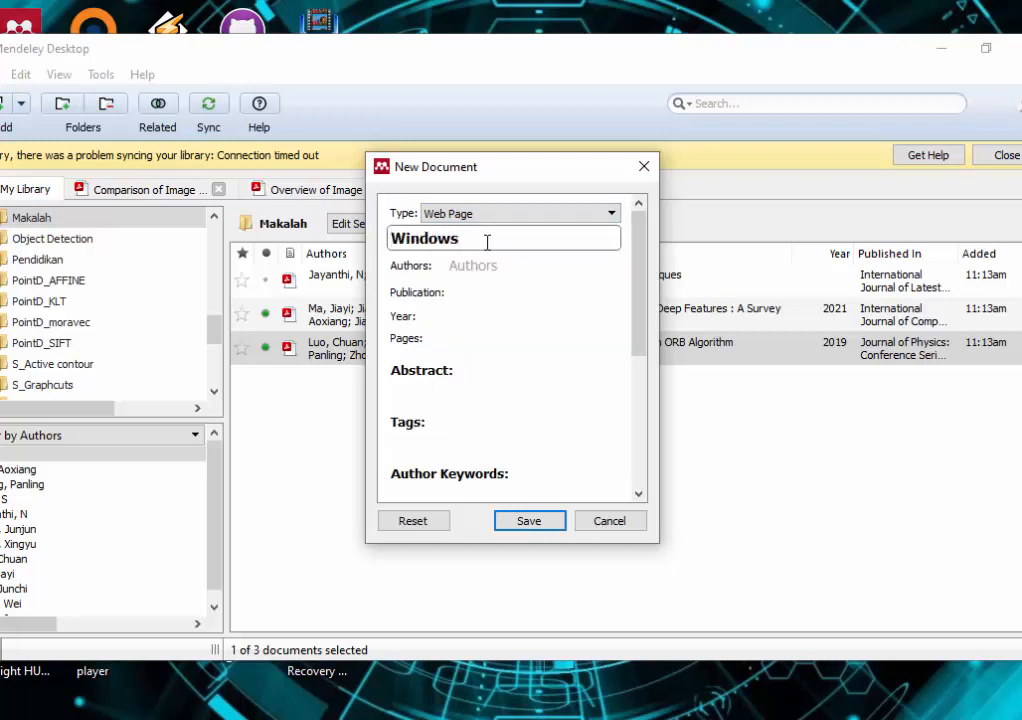
{"action": "type", "text": " 11"}
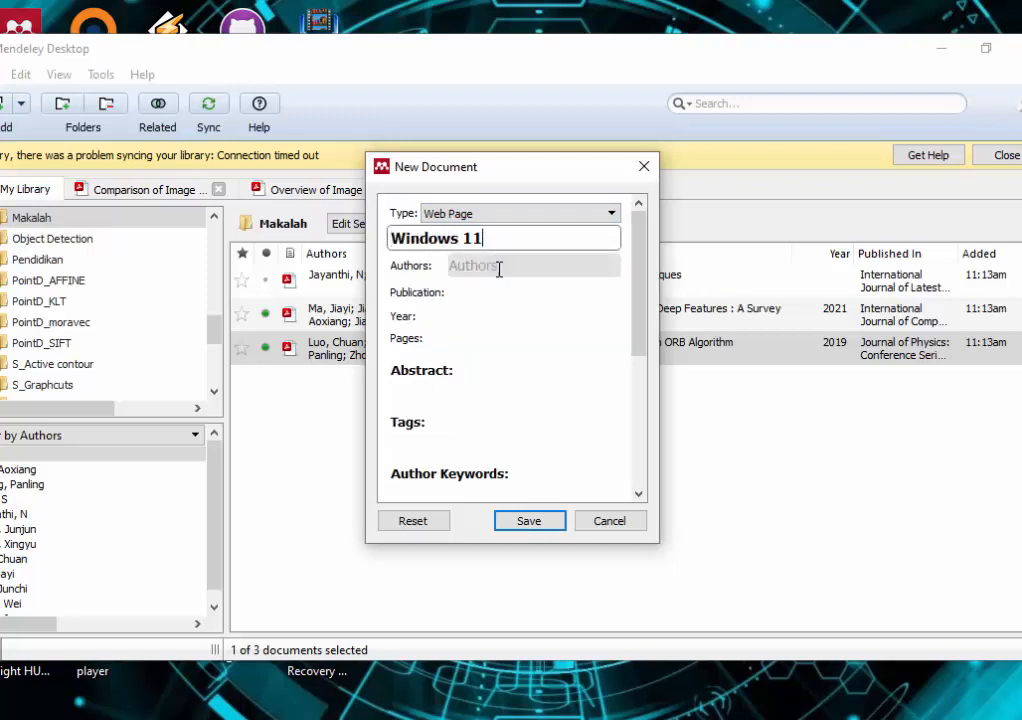
{"action": "left_click", "coordinate": [500, 270]}
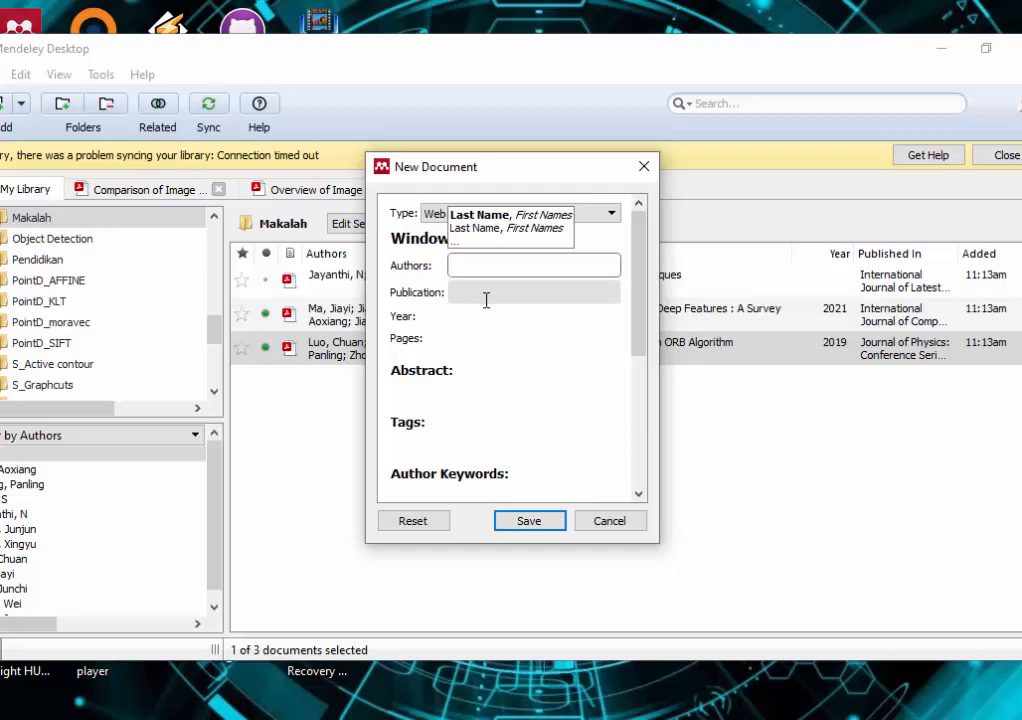
{"action": "left_click", "coordinate": [486, 293]}
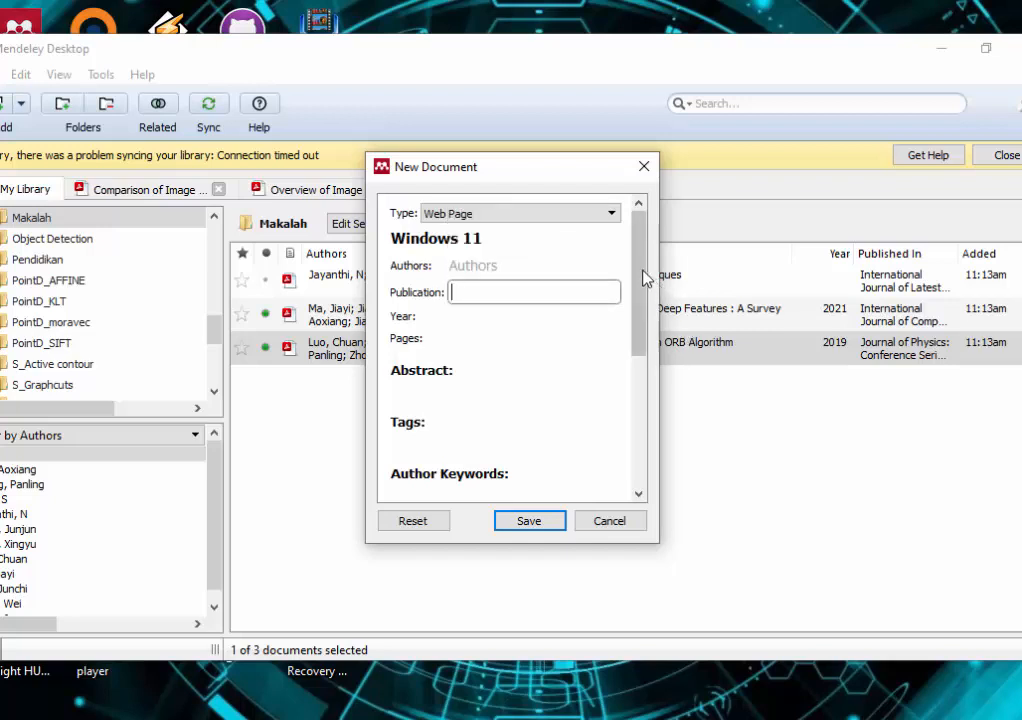
{"action": "mouse_move", "coordinate": [642, 278]}
{"action": "left_mouse_down"}
{"action": "mouse_move", "coordinate": [664, 420]}
{"action": "mouse_move", "coordinate": [660, 272]}
{"action": "left_mouse_up"}
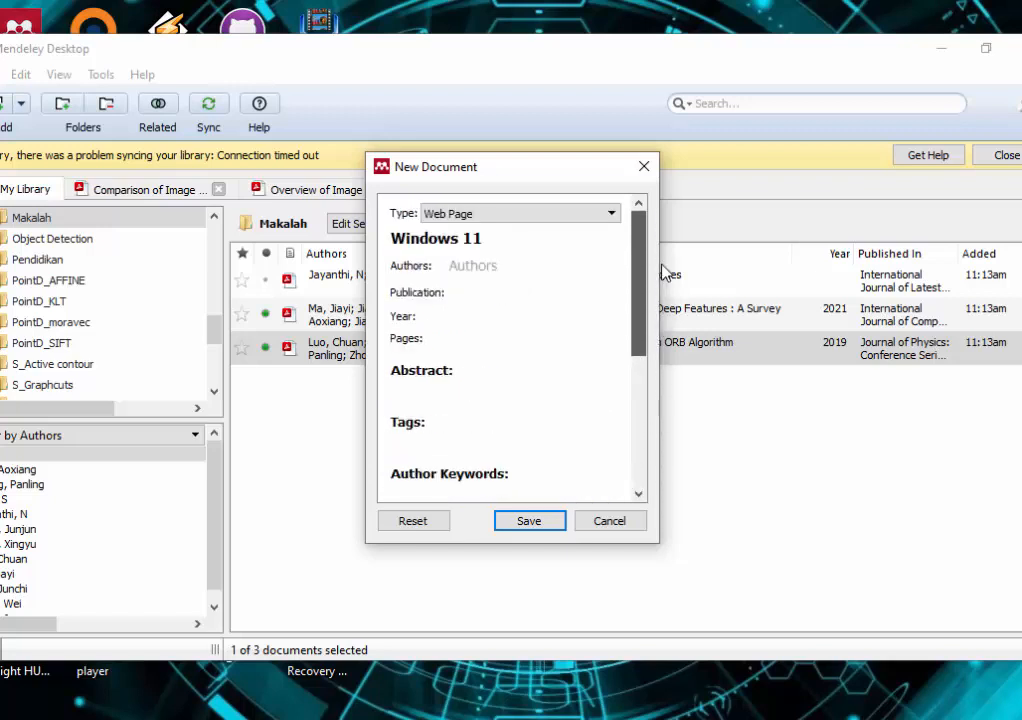
{"action": "left_click", "coordinate": [516, 300]}
{"action": "type", "text": "www"}
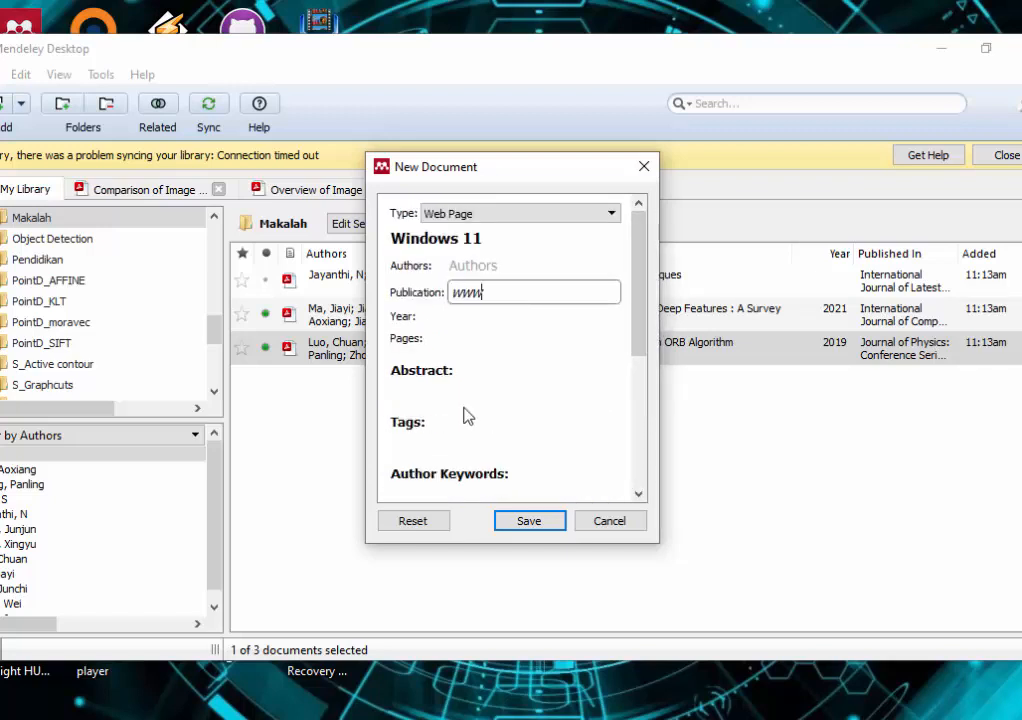
{"action": "type", "text": ".microsoft.com"}
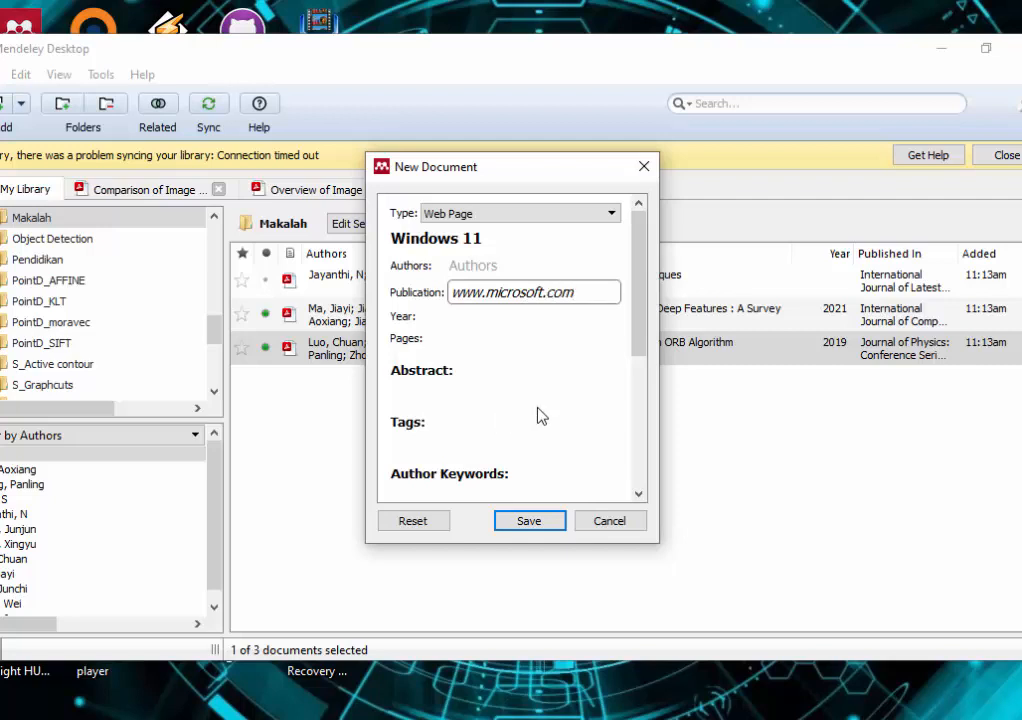
{"action": "left_click_drag", "start_coordinate": [641, 338], "coordinate": [641, 374]}
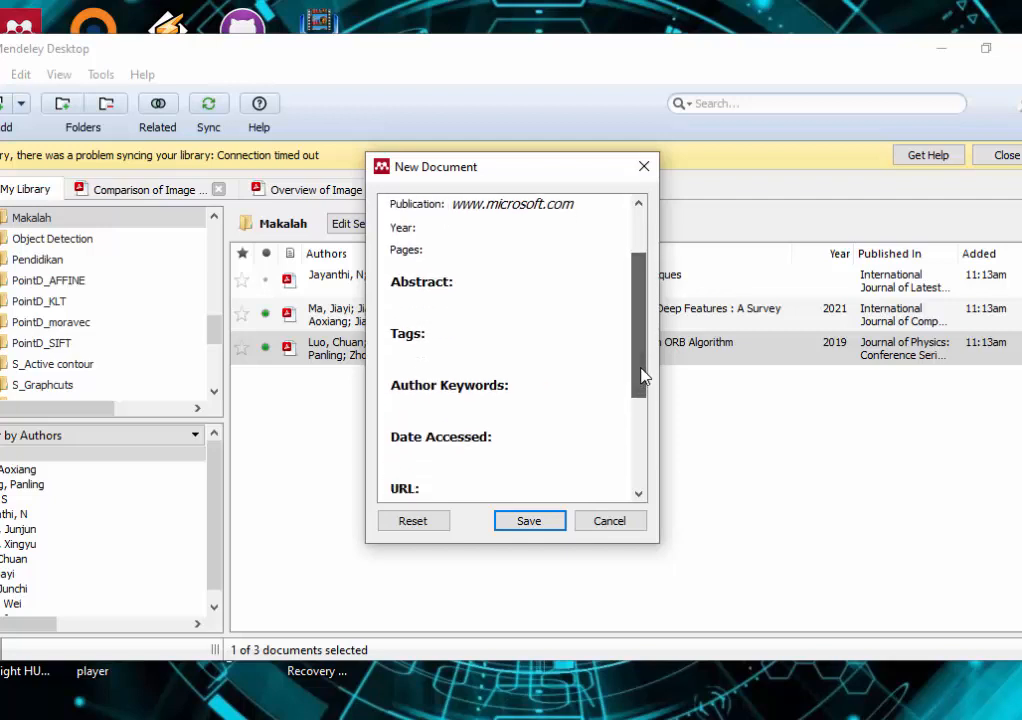
{"action": "scroll", "coordinate": [641, 360], "scroll_direction": "down", "scroll_amount": 2}
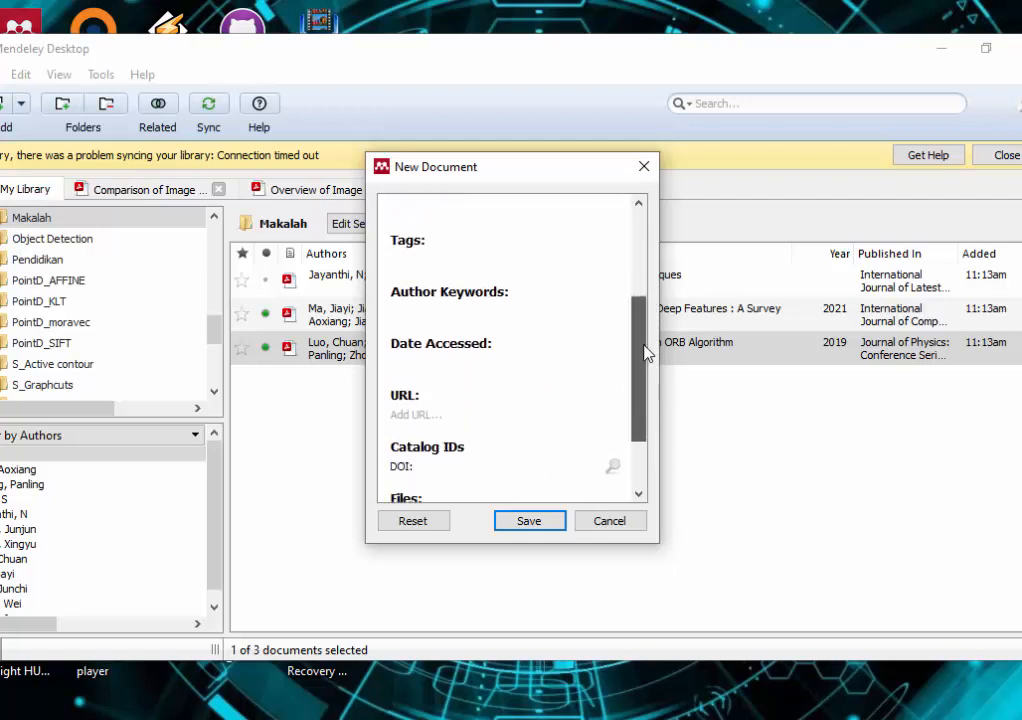
{"action": "left_click", "coordinate": [431, 405]}
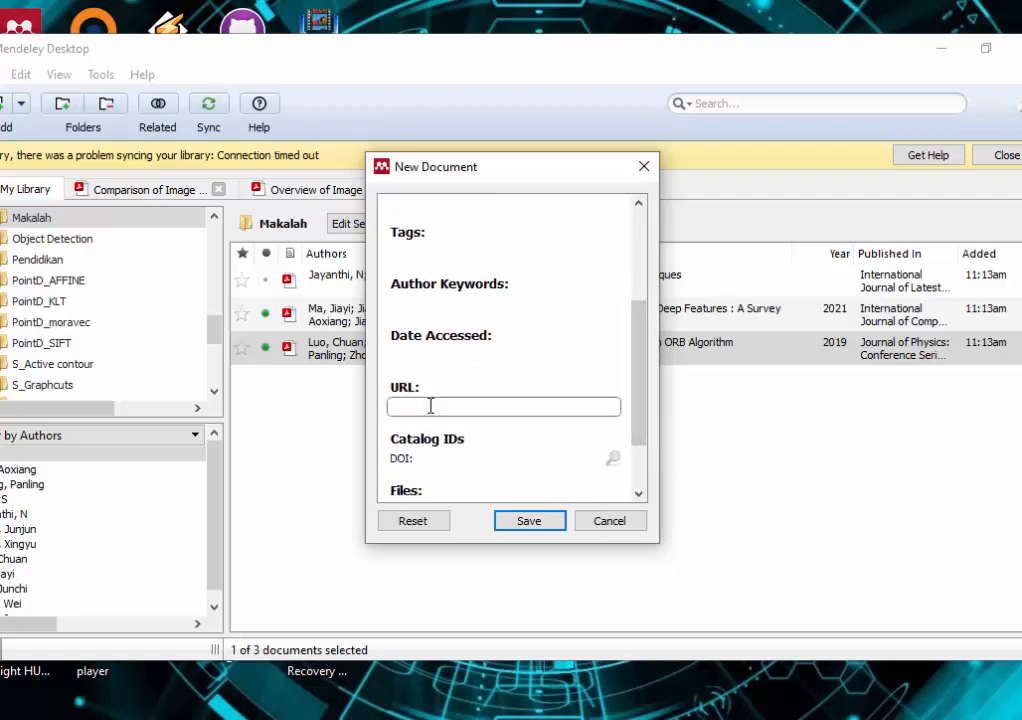
{"action": "type", "text": "www.microsoft.com"}
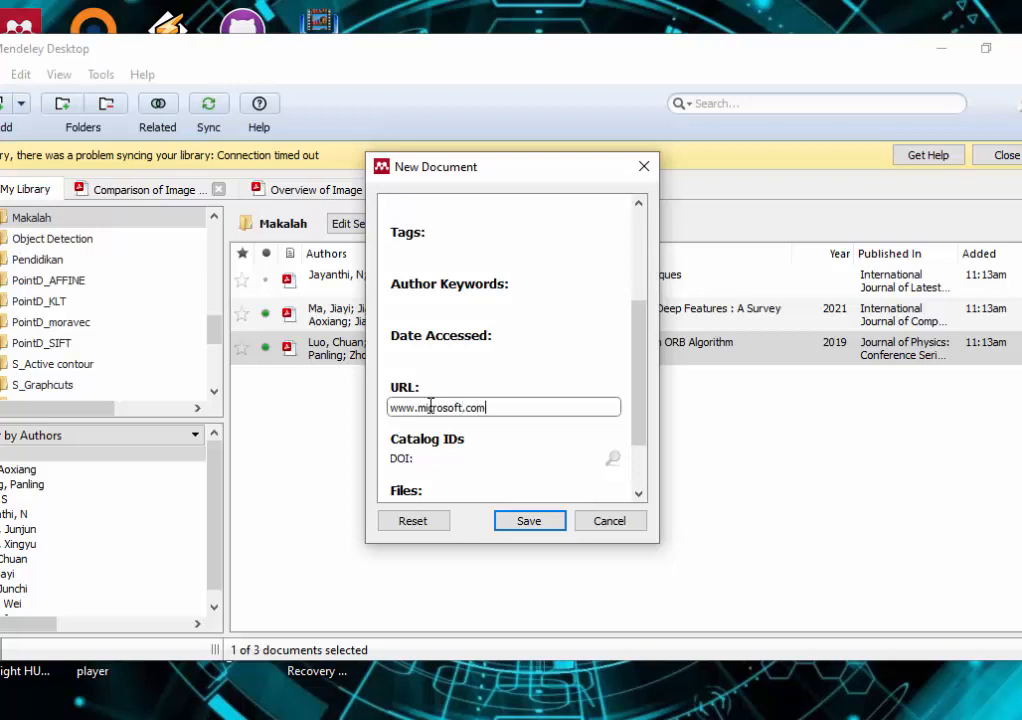
Step: Save the new web page entry and display the details of Windows 11 in the Makalah folder
{"action": "left_click", "coordinate": [536, 527]}
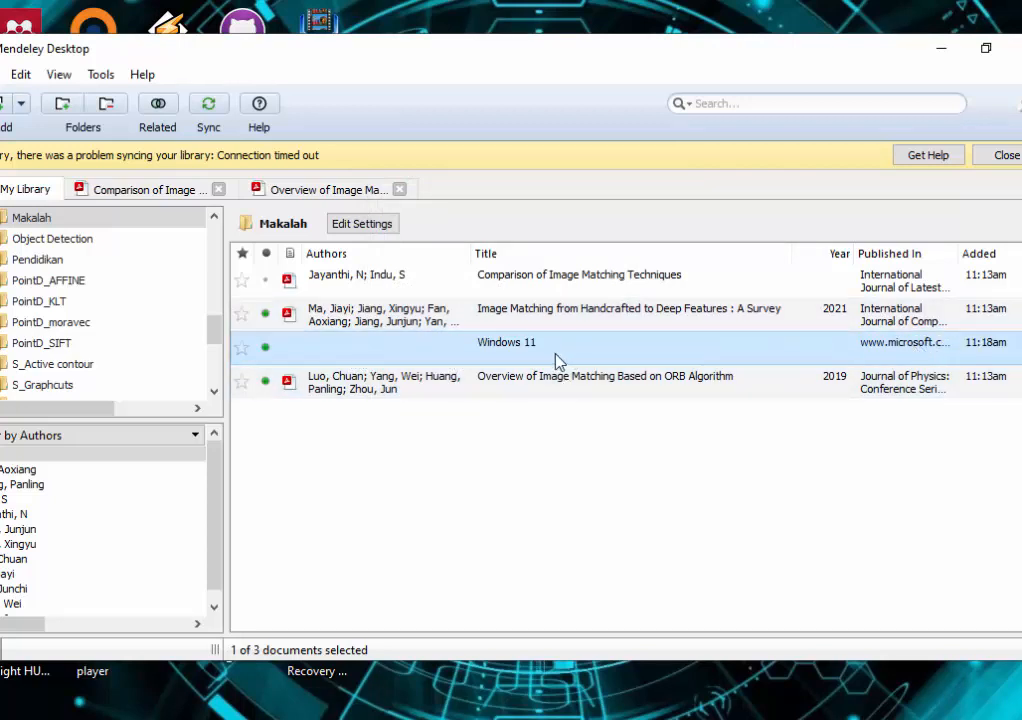
{"action": "double_click", "coordinate": [922, 348]}
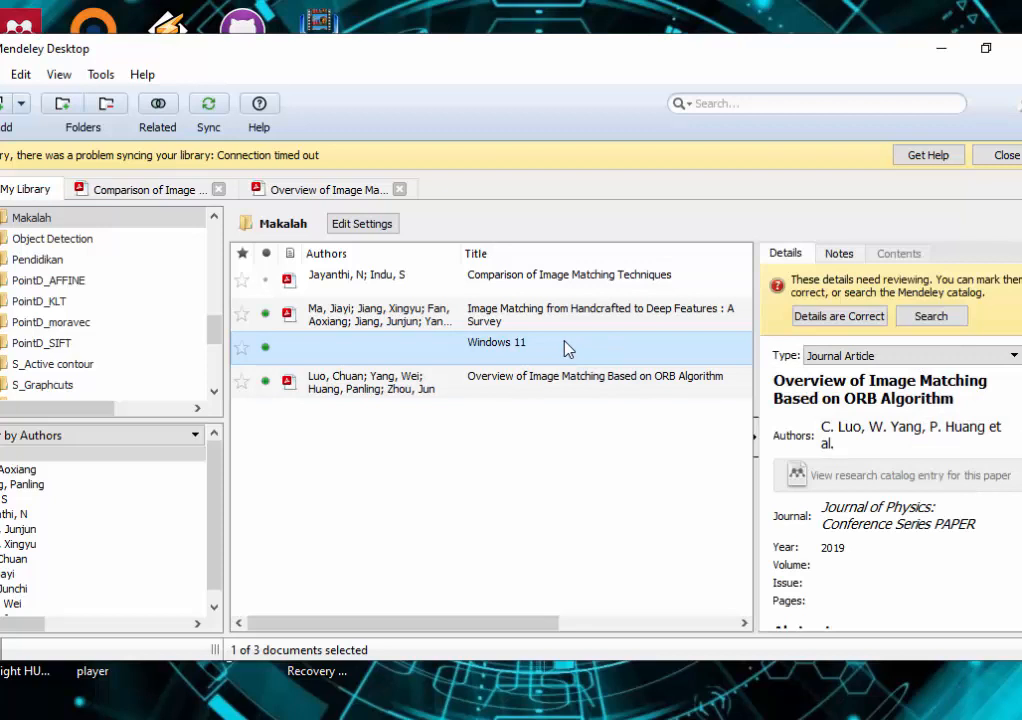
{"action": "left_click", "coordinate": [633, 451]}
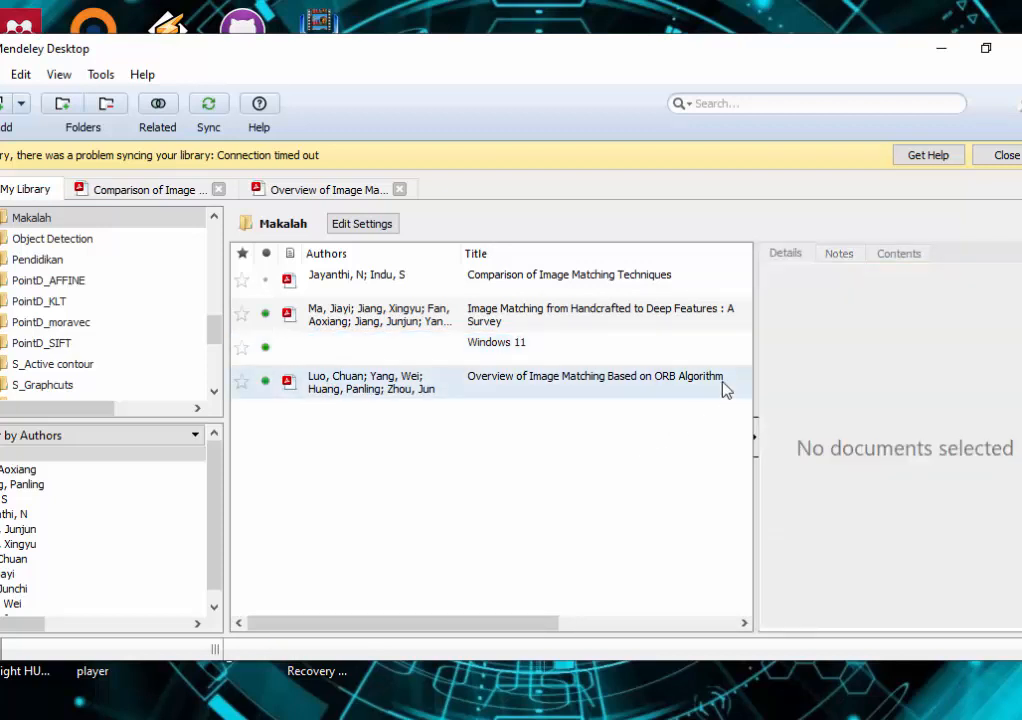
{"action": "left_click", "coordinate": [659, 348]}
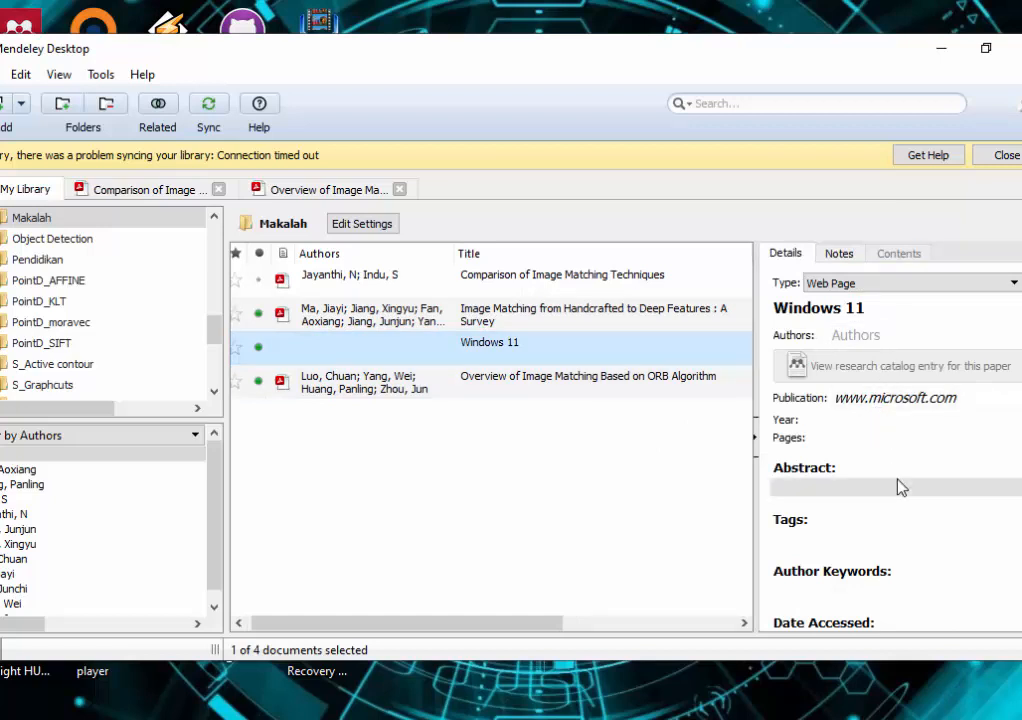
Step: Enter the author's name in the Authors field of the Windows 11 entry
{"action": "left_click", "coordinate": [878, 336]}
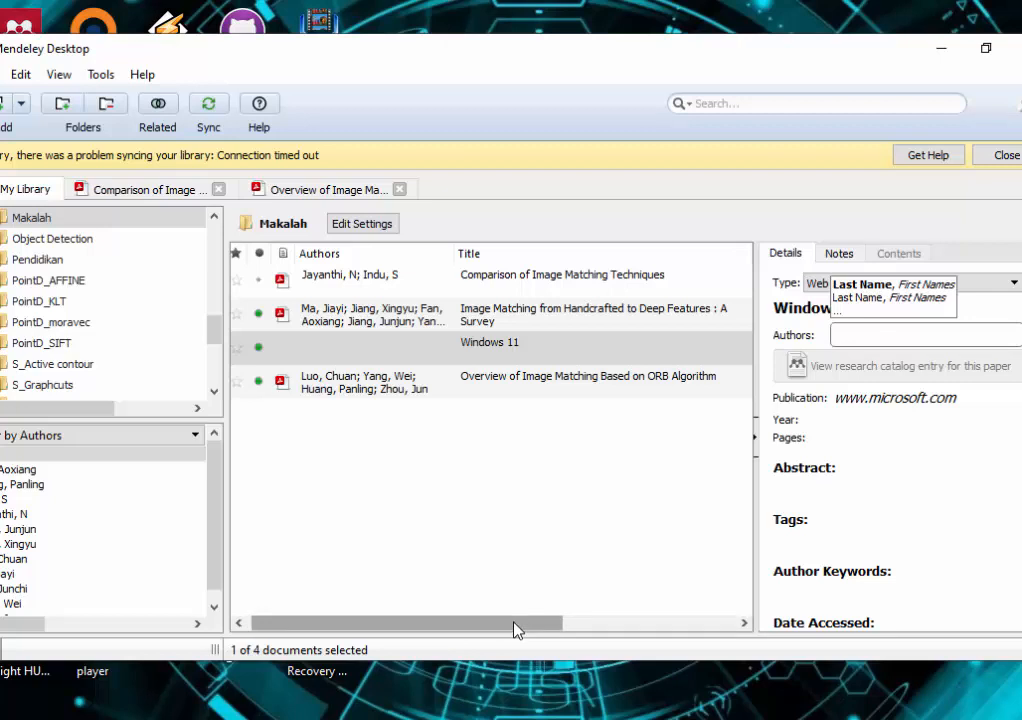
{"action": "type", "text": "Banu"}
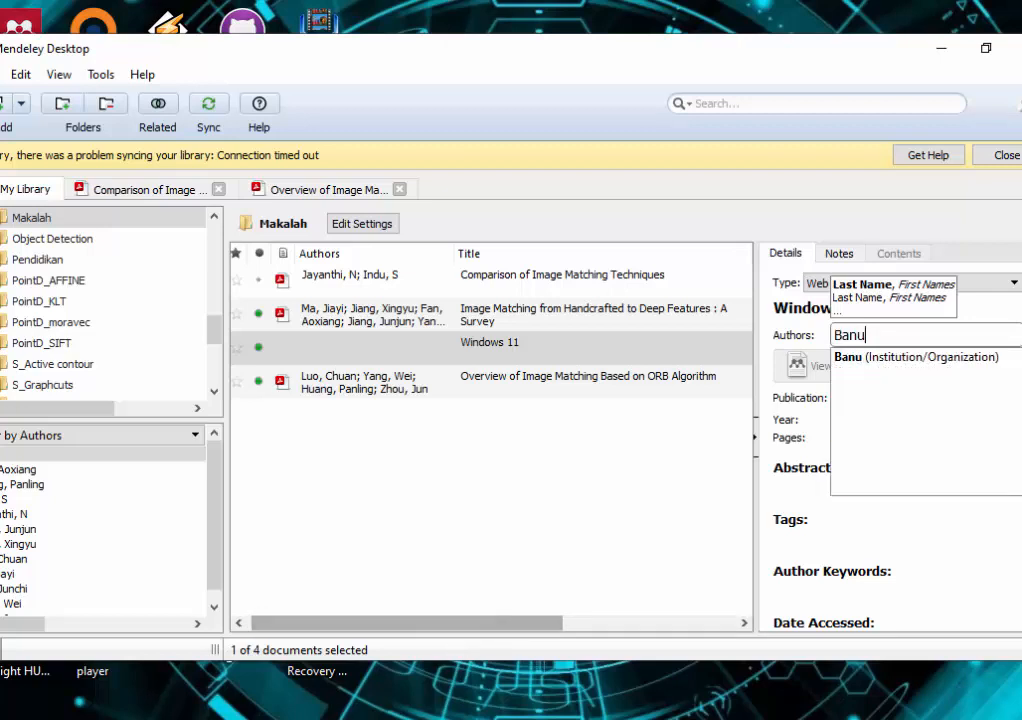
{"action": "left_click", "coordinate": [600, 518]}
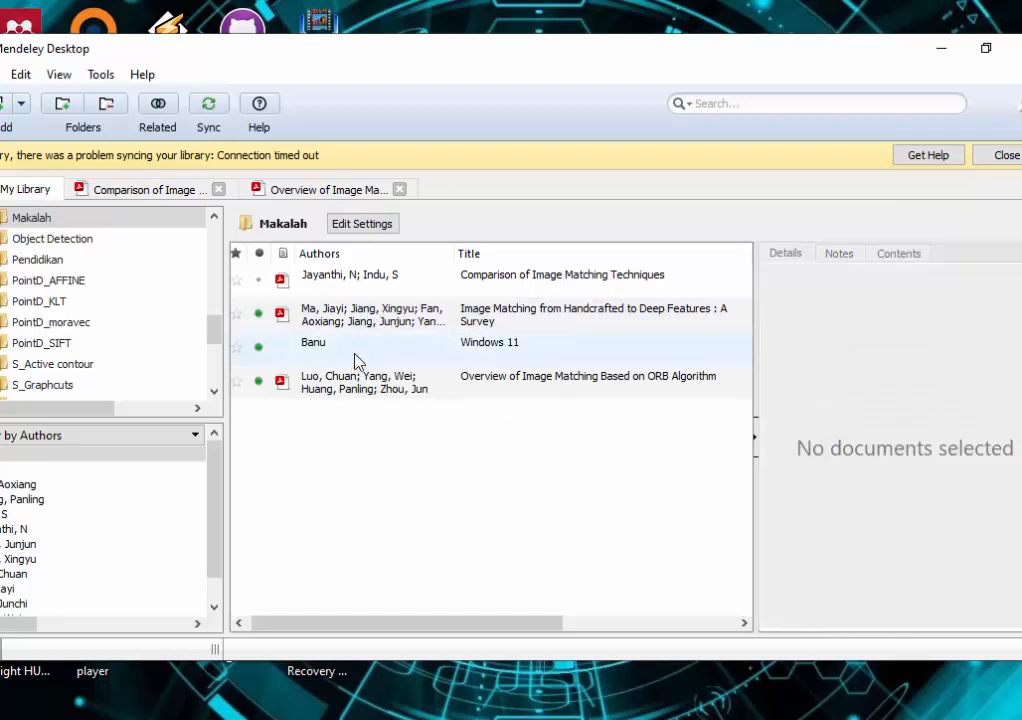
{"action": "left_click", "coordinate": [356, 351]}
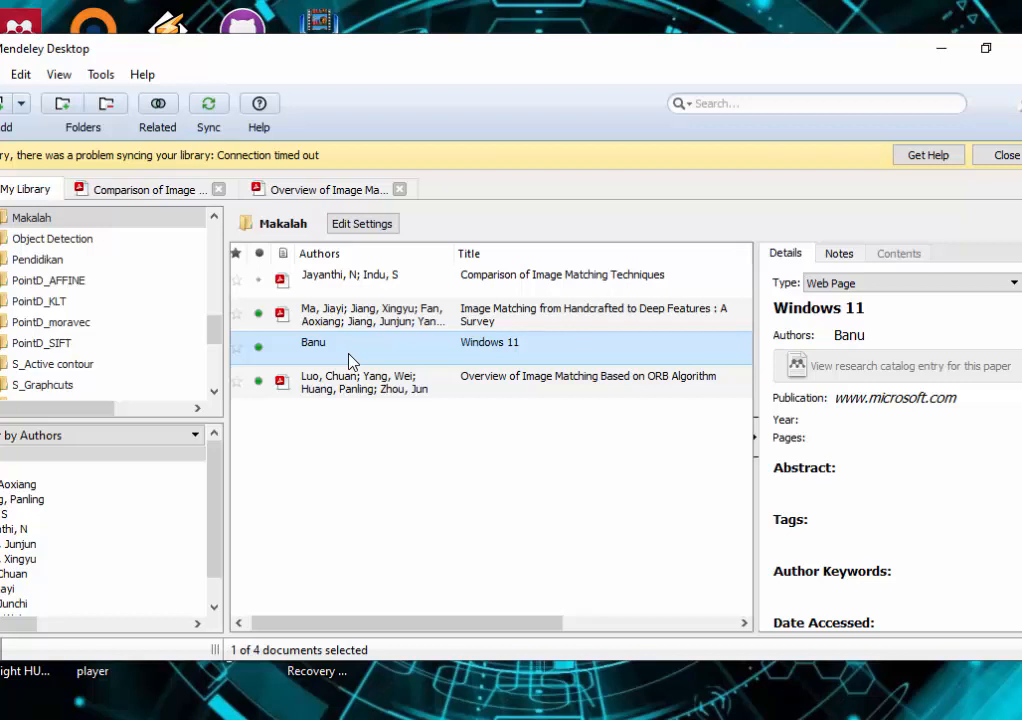
{"action": "left_click", "coordinate": [21, 103]}
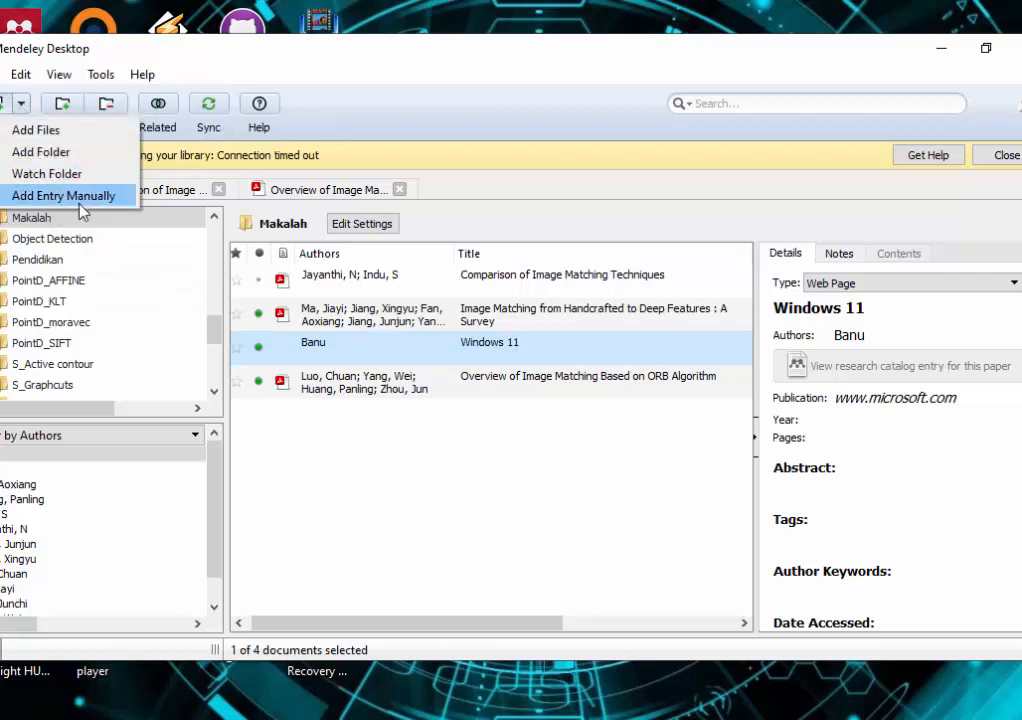
{"action": "left_click", "coordinate": [407, 436]}
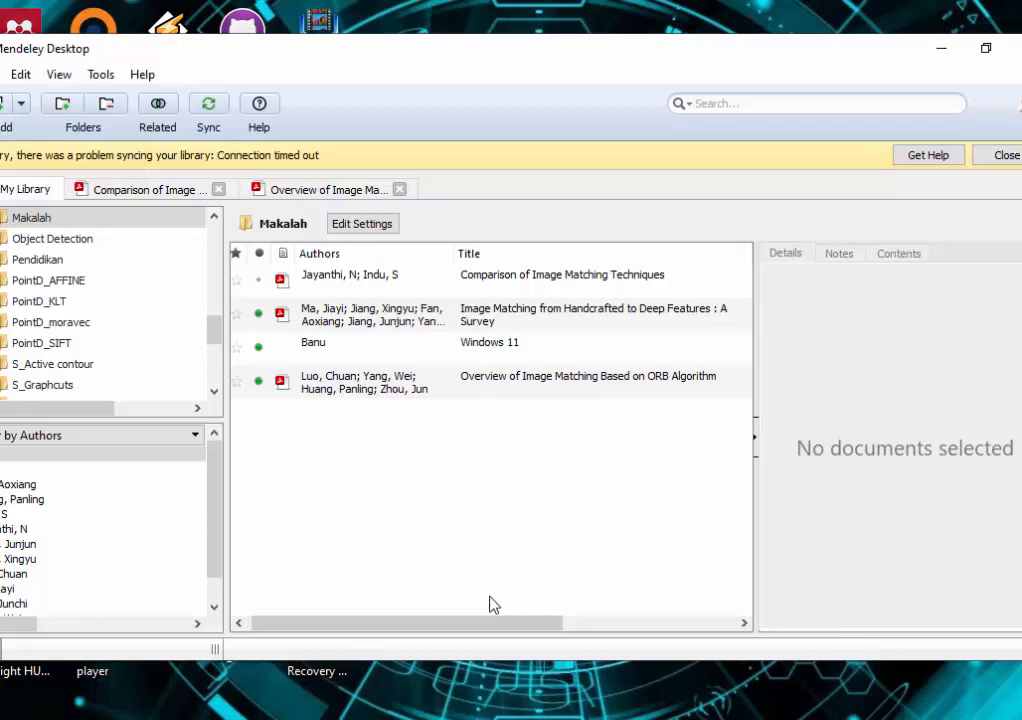
Step: Switch to the browser, go to the ITEJ (Information Technology Engineering Journals) site and open its Template Paper document
{"action": "key", "text": "alt+Tab"}
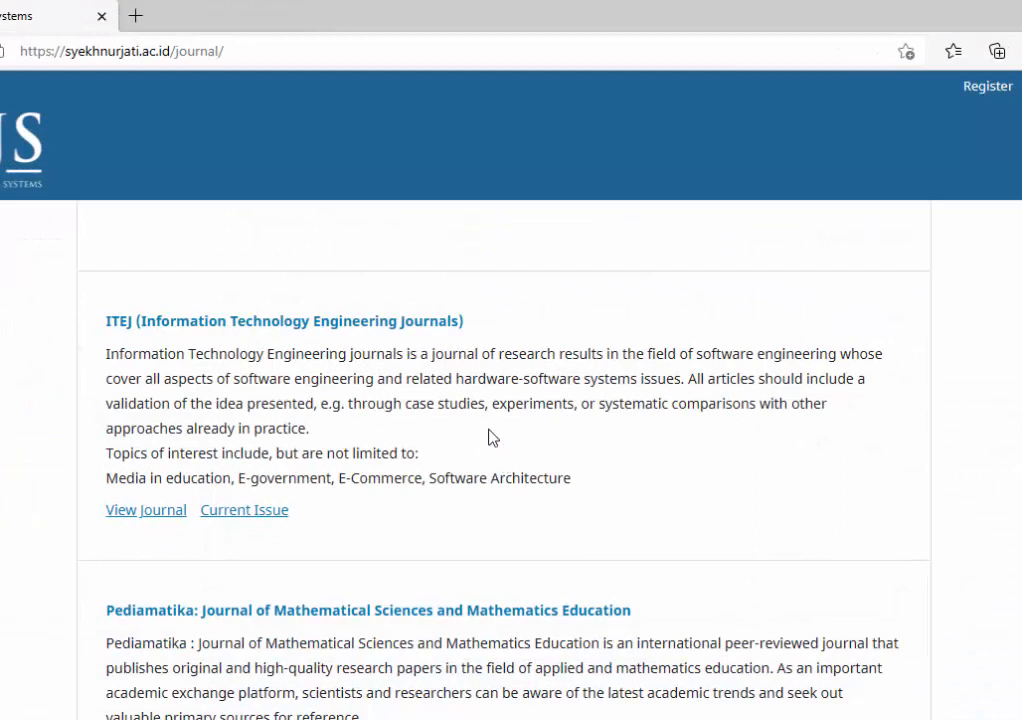
{"action": "left_click", "coordinate": [372, 335]}
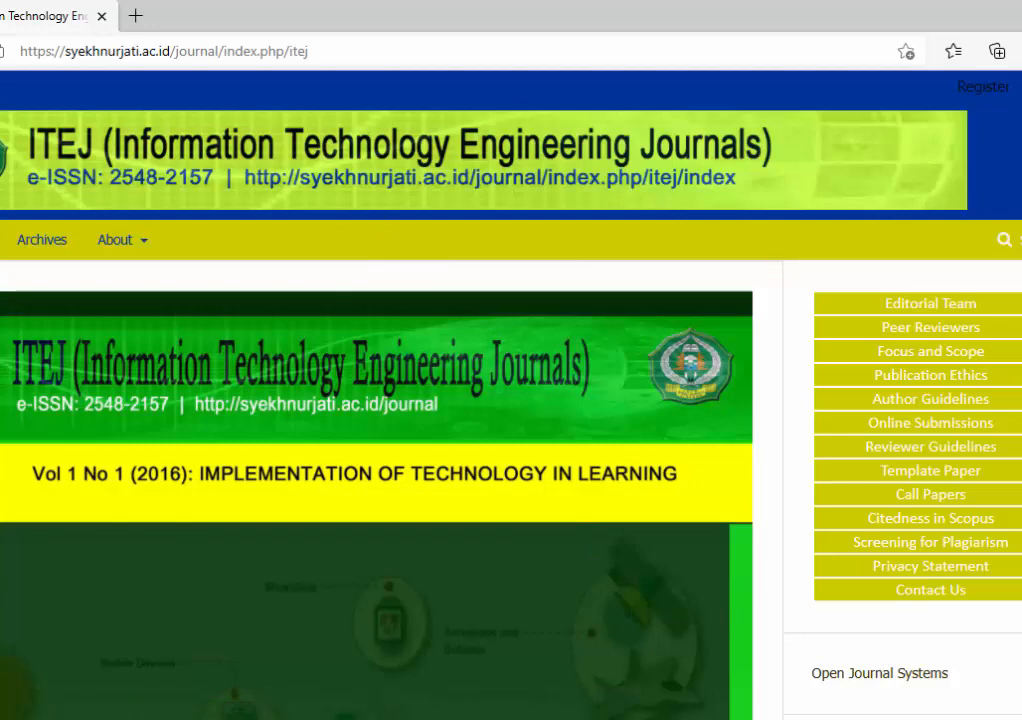
{"action": "scroll", "coordinate": [500, 400], "scroll_direction": "down", "scroll_amount": 10}
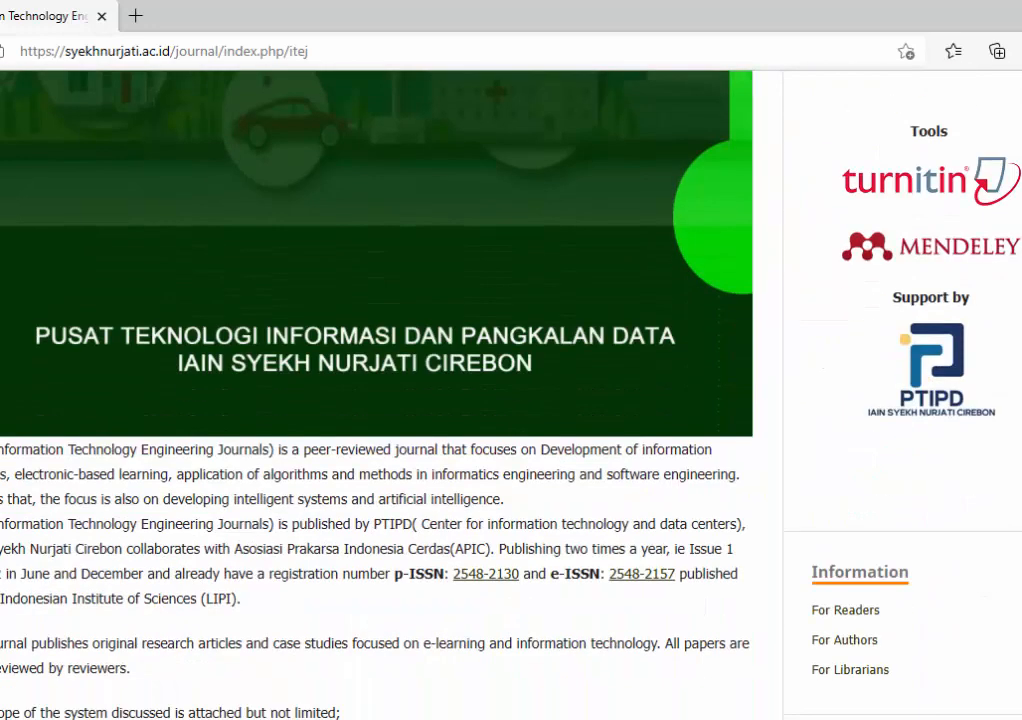
{"action": "scroll", "coordinate": [500, 400], "scroll_direction": "up", "scroll_amount": 10}
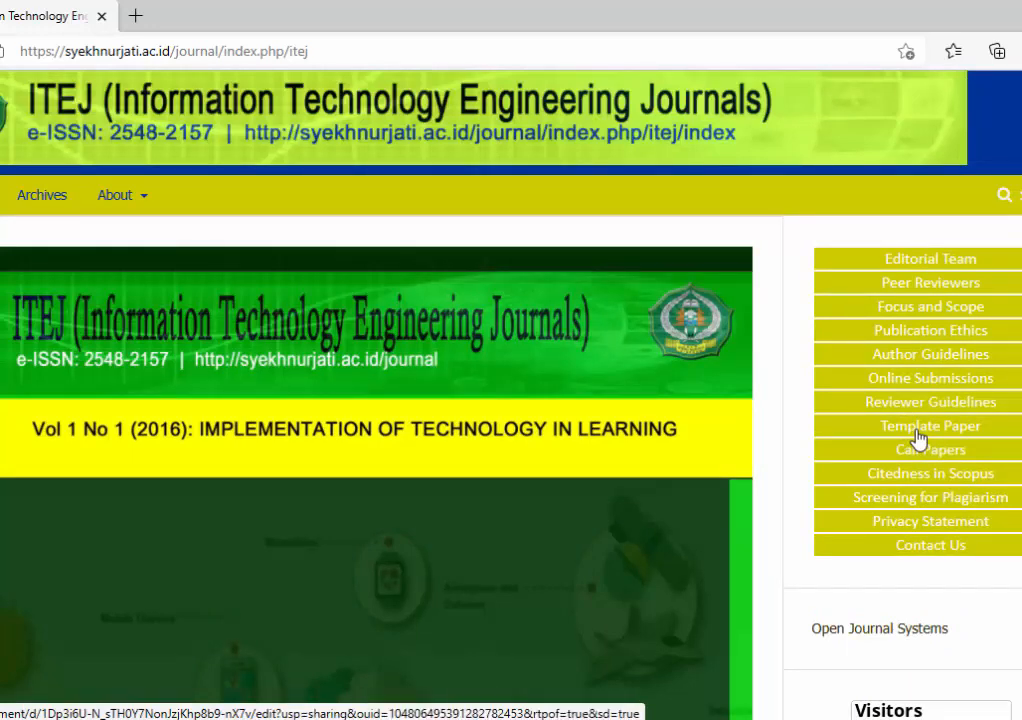
{"action": "scroll", "coordinate": [918, 440], "scroll_direction": "up", "scroll_amount": 2}
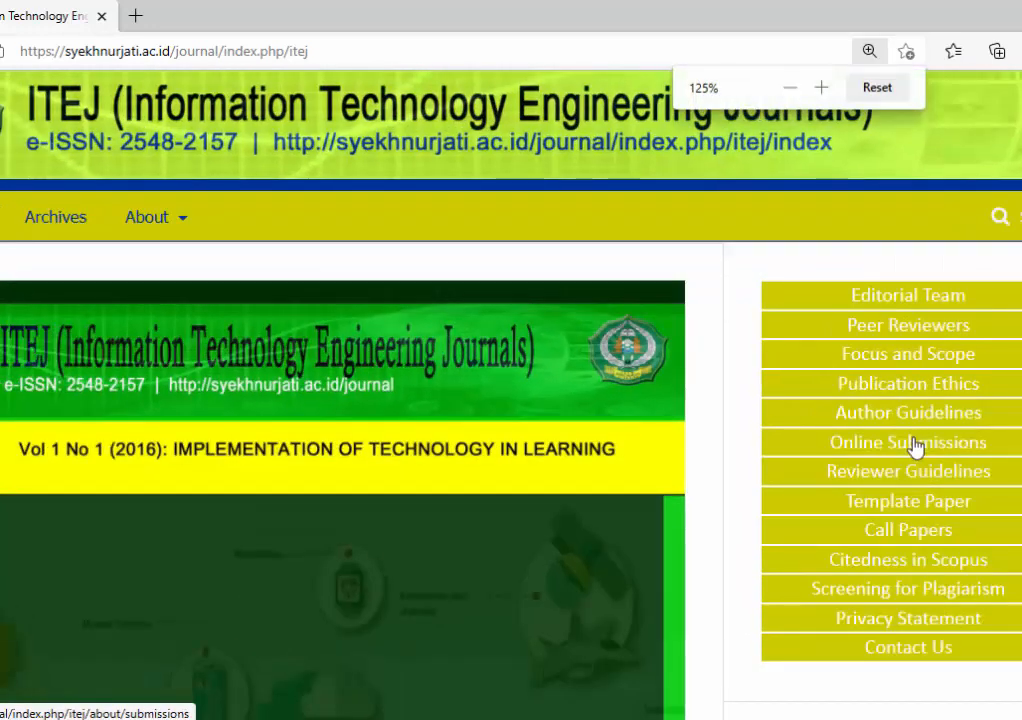
{"action": "left_click", "coordinate": [898, 504]}
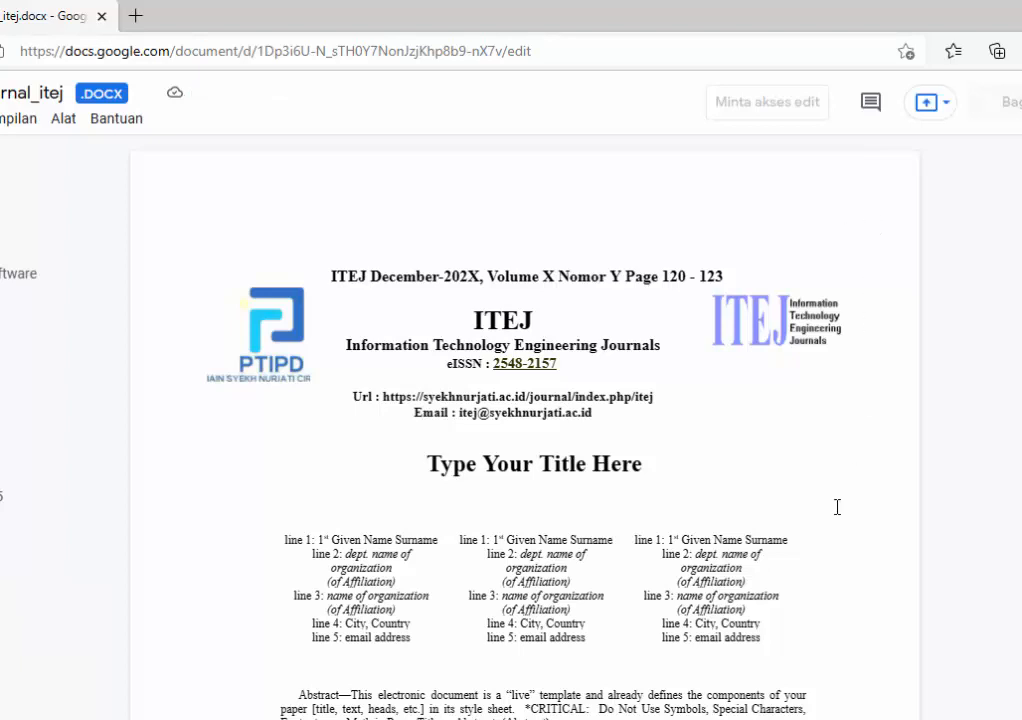
Step: Examine the ITEJ paper template's section headings, writing layout, formatting rules, figures, tables and reference guidelines
{"action": "scroll", "coordinate": [814, 492], "scroll_direction": "down", "scroll_amount": 5}
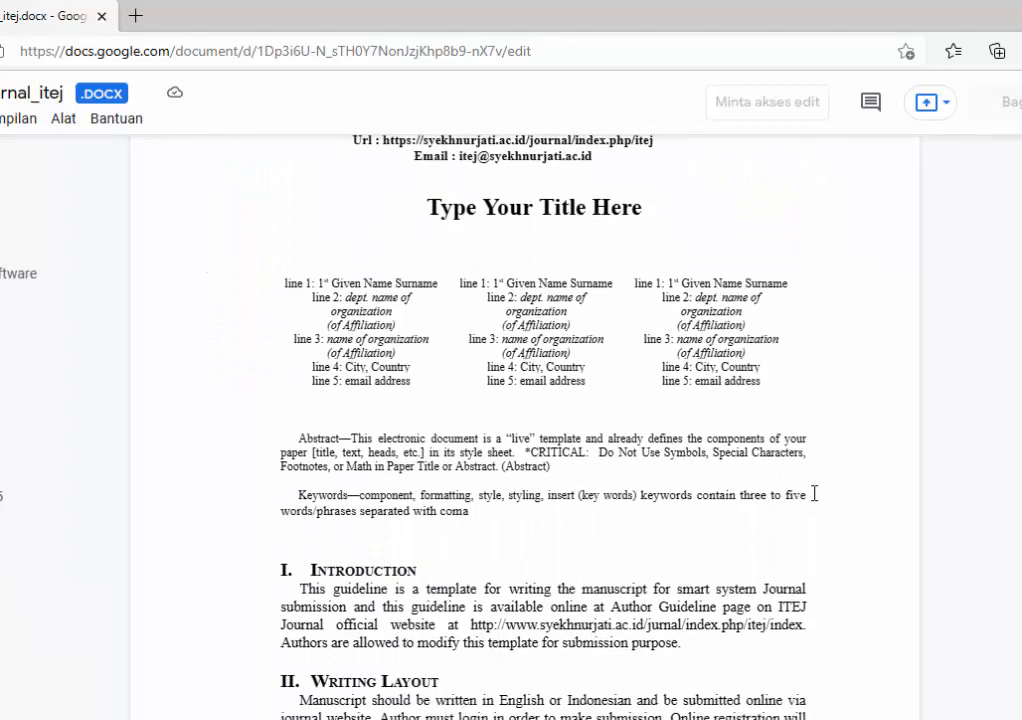
{"action": "scroll", "coordinate": [814, 492], "scroll_direction": "down", "scroll_amount": 3}
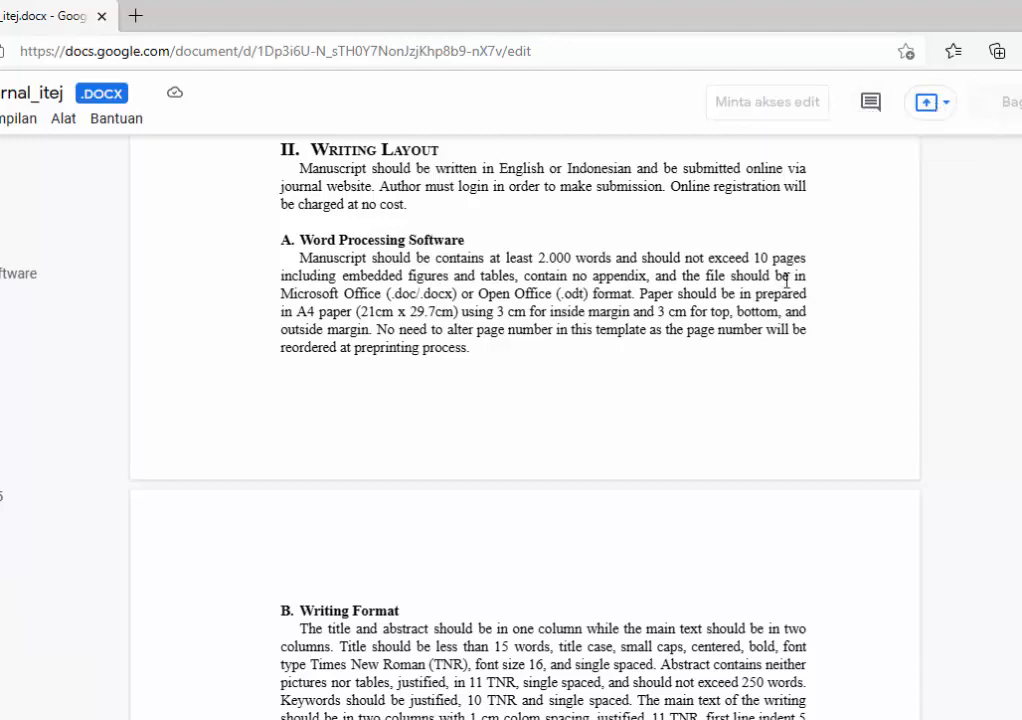
{"action": "scroll", "coordinate": [786, 281], "scroll_direction": "down", "scroll_amount": 5}
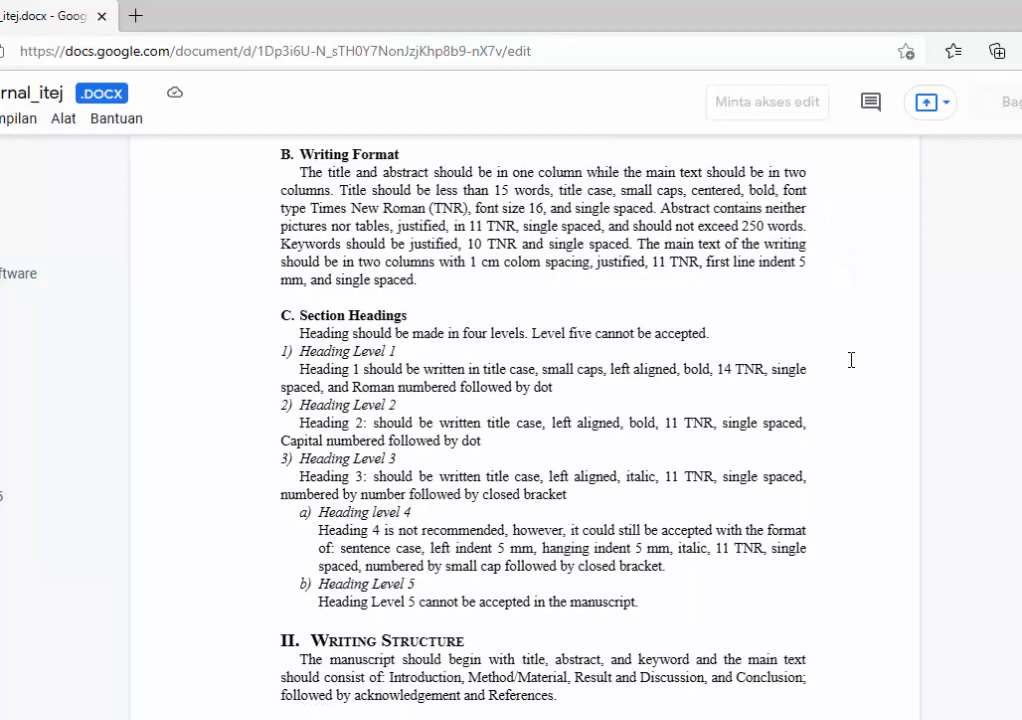
{"action": "scroll", "coordinate": [520, 420], "scroll_direction": "up", "scroll_amount": 10}
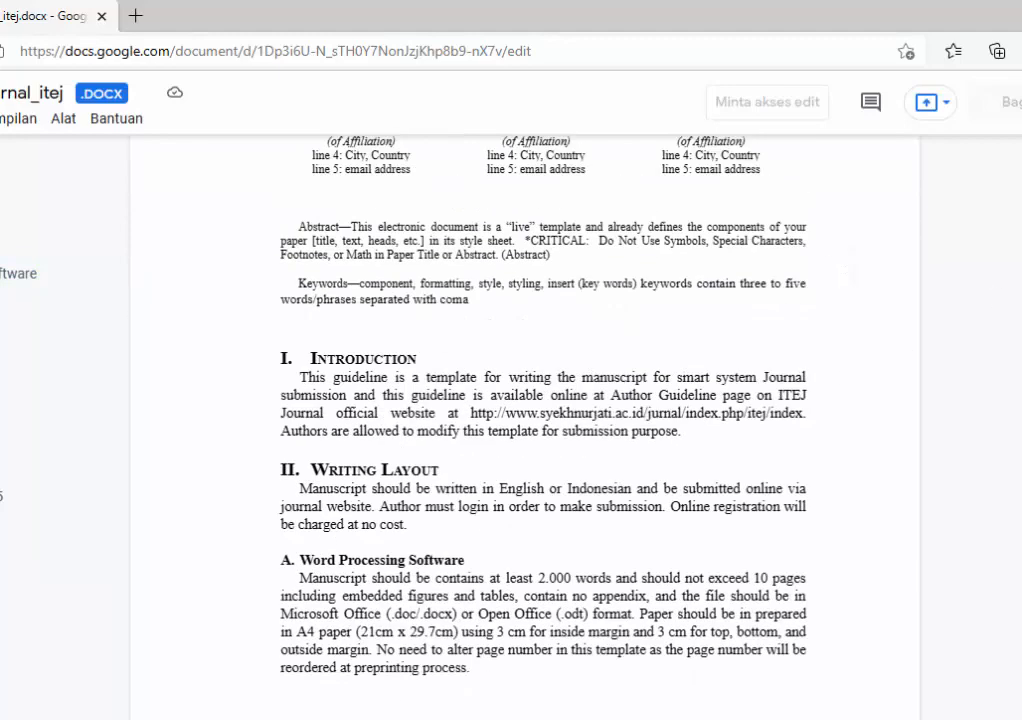
{"action": "scroll", "coordinate": [520, 420], "scroll_direction": "down", "scroll_amount": 3}
{"action": "scroll", "coordinate": [698, 269], "scroll_direction": "down", "scroll_amount": 3}
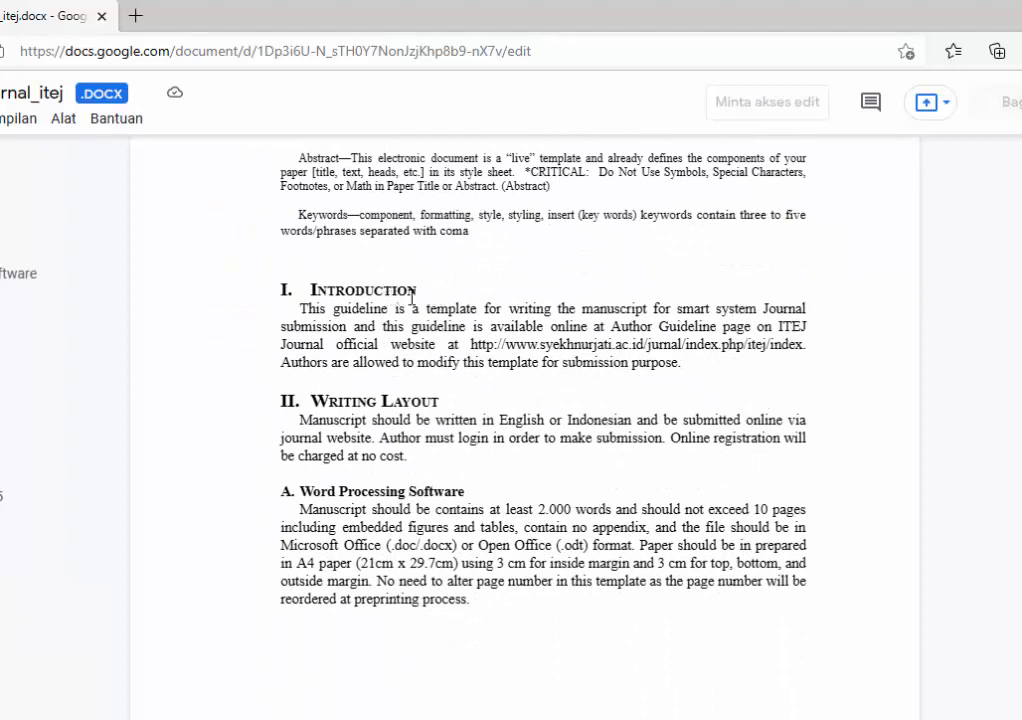
{"action": "left_click_drag", "start_coordinate": [416, 290], "coordinate": [303, 290]}
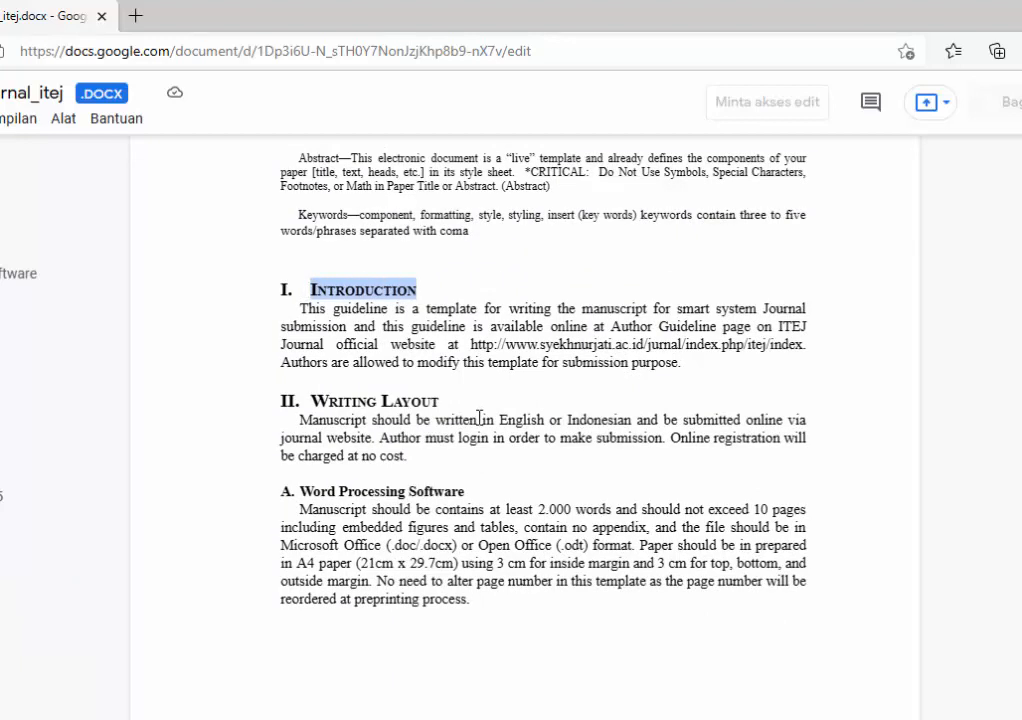
{"action": "left_click_drag", "start_coordinate": [445, 402], "coordinate": [328, 402]}
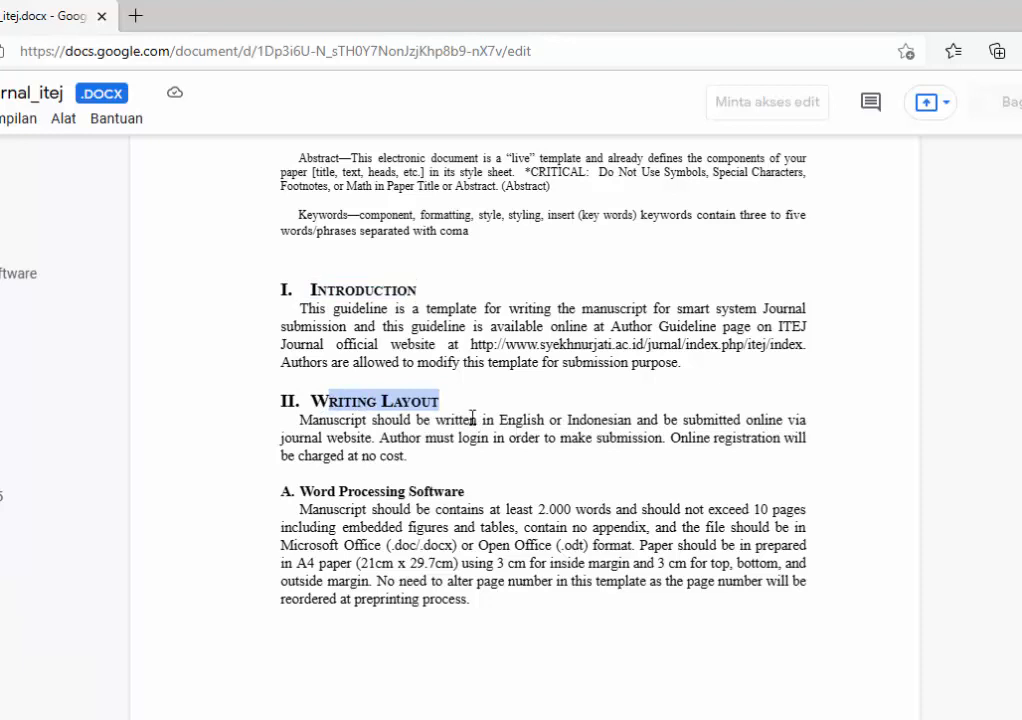
{"action": "left_click", "coordinate": [575, 504]}
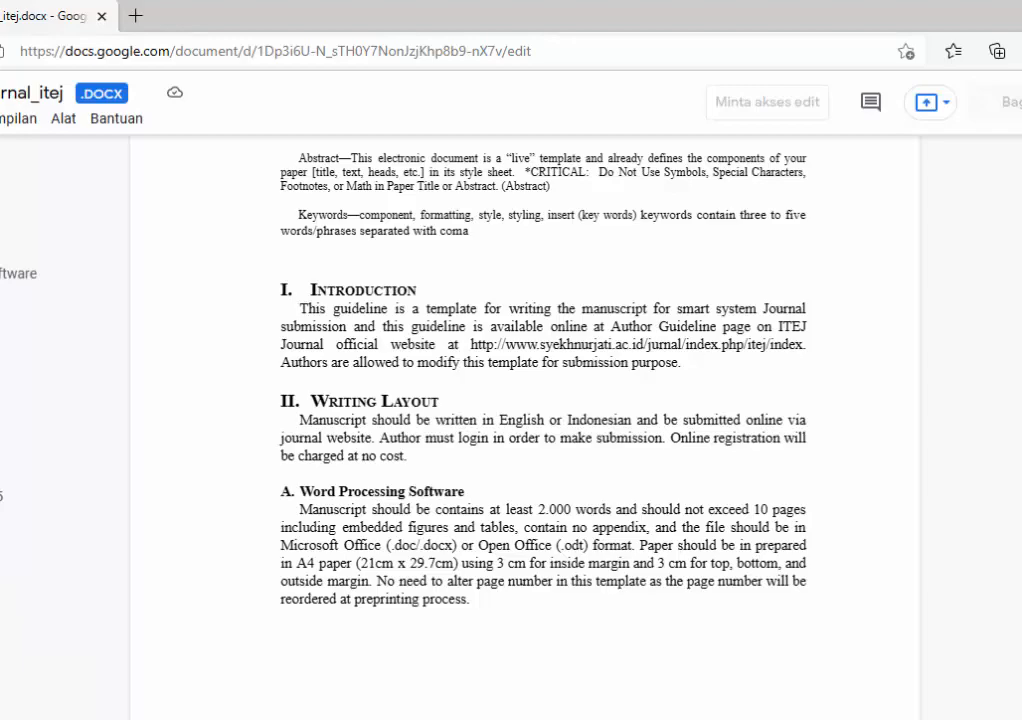
{"action": "scroll", "coordinate": [520, 430], "scroll_direction": "down", "scroll_amount": 10}
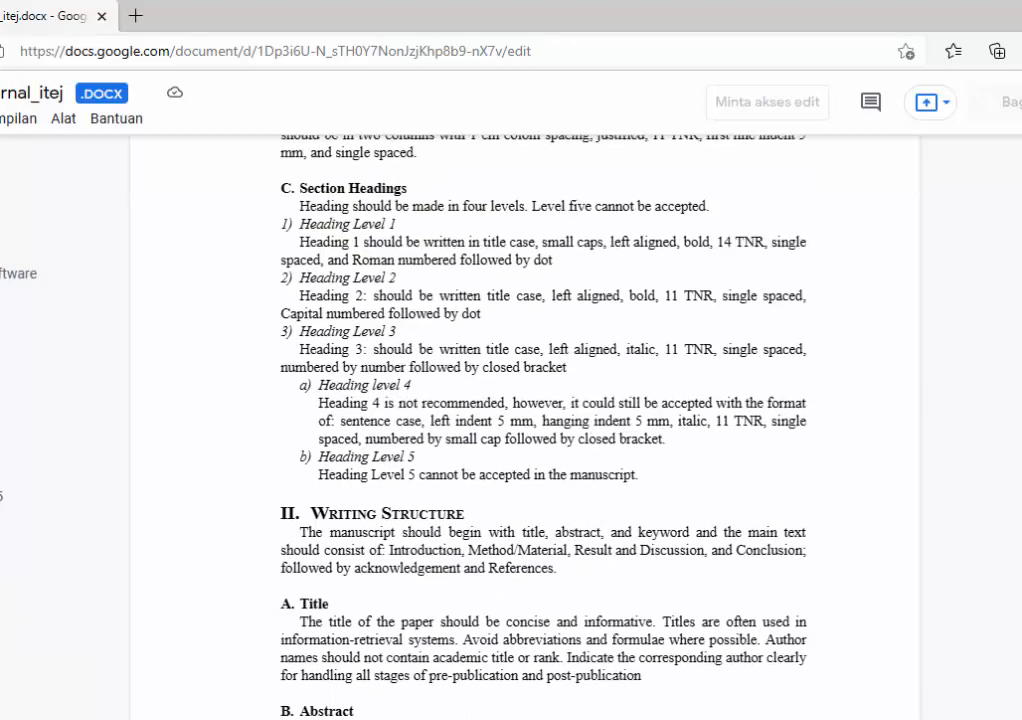
{"action": "scroll", "coordinate": [525, 430], "scroll_direction": "down", "scroll_amount": 20}
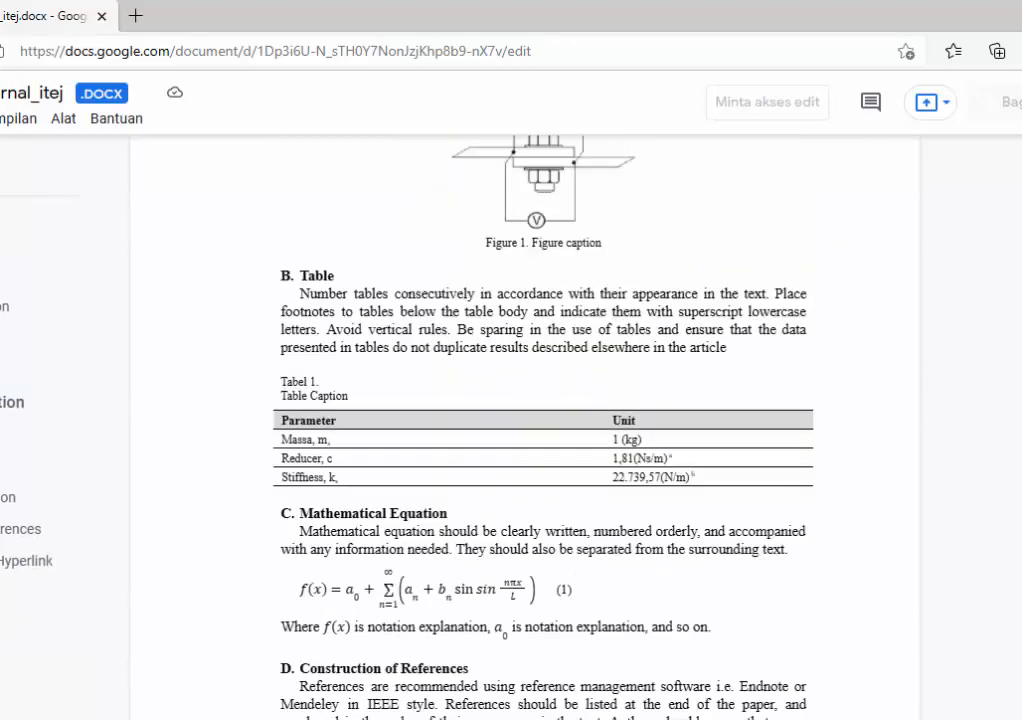
{"action": "scroll", "coordinate": [525, 430], "scroll_direction": "up", "scroll_amount": 1}
{"action": "scroll", "coordinate": [525, 430], "scroll_direction": "down", "scroll_amount": 5}
{"action": "scroll", "coordinate": [525, 430], "scroll_direction": "up", "scroll_amount": 9}
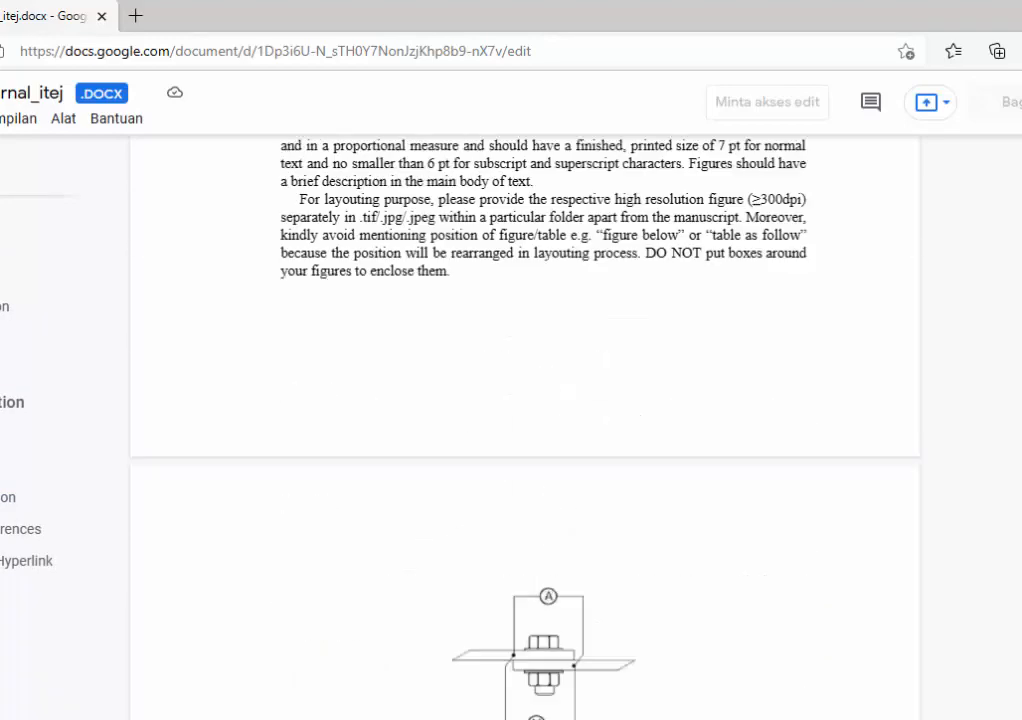
{"action": "scroll", "coordinate": [760, 230], "scroll_direction": "up", "scroll_amount": 15}
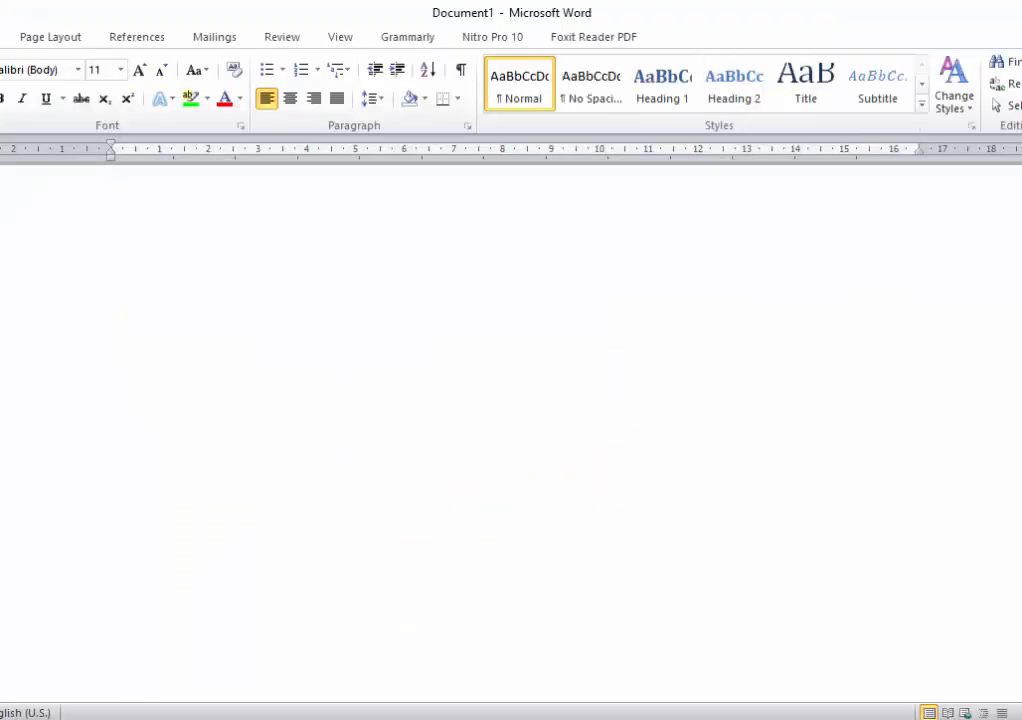
Step: Copy the Introduction heading and its paragraph from the ITEJ template into the blank Microsoft Word document
{"action": "key", "text": "alt+Tab"}
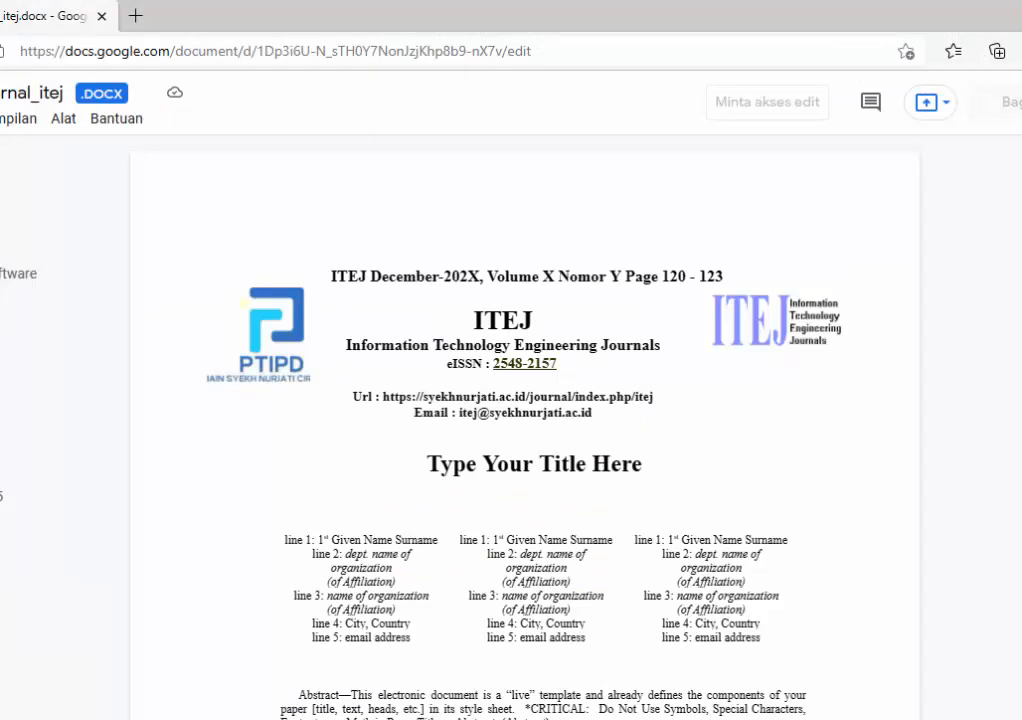
{"action": "scroll", "coordinate": [703, 458], "scroll_direction": "down", "scroll_amount": 5}
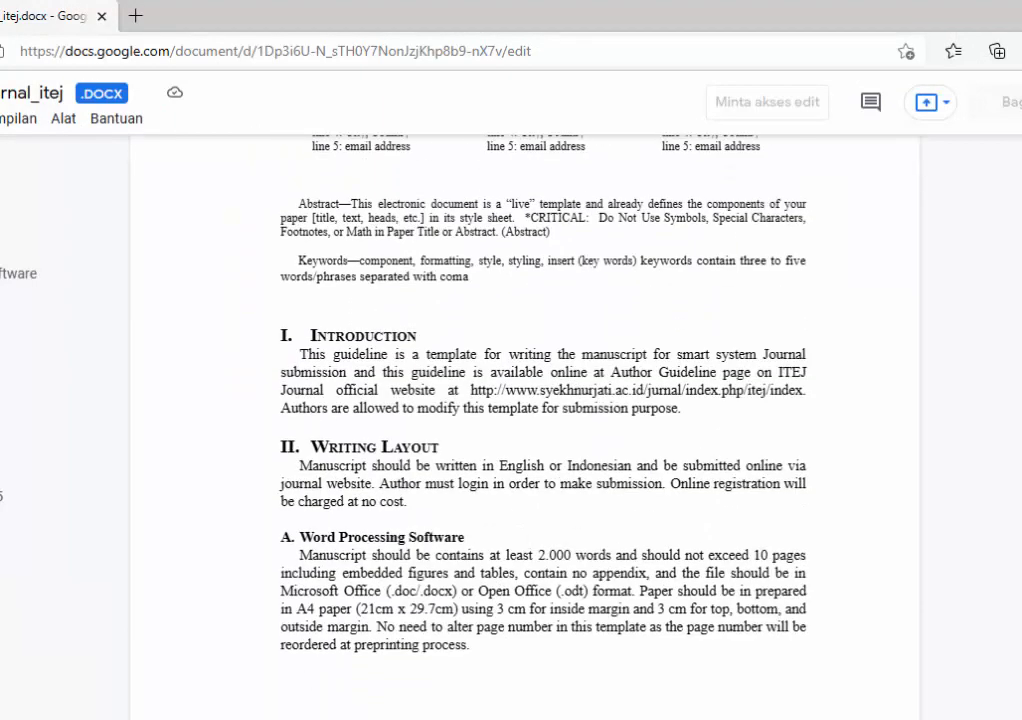
{"action": "left_click_drag", "start_coordinate": [683, 408], "coordinate": [300, 336]}
{"action": "key", "text": "ctrl+c"}
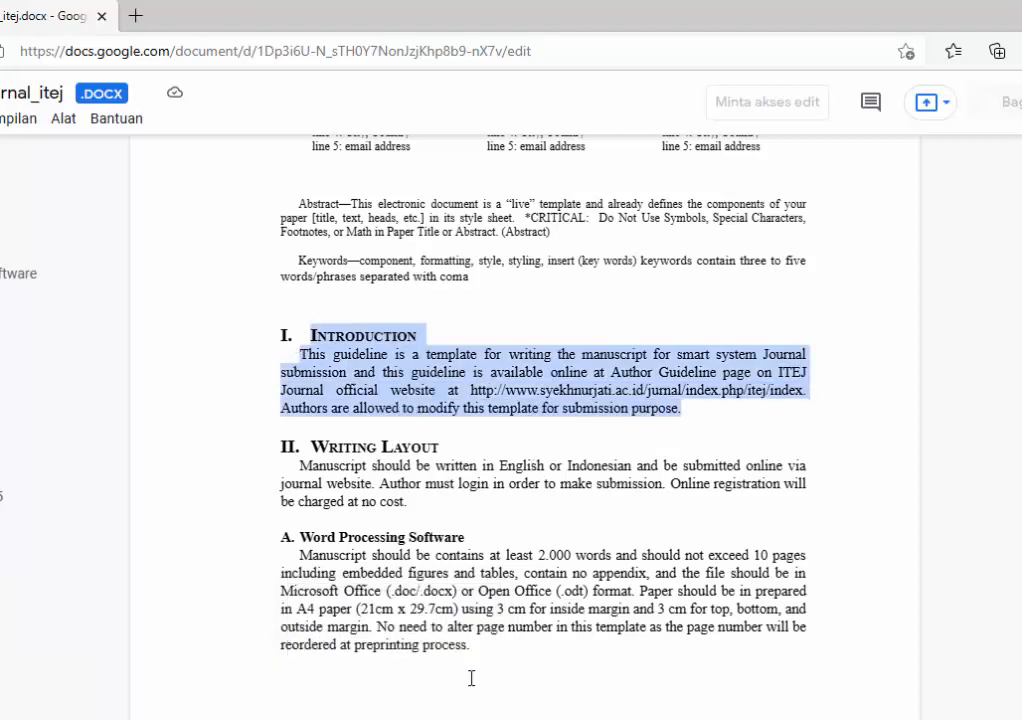
{"action": "left_click", "coordinate": [412, 719]}
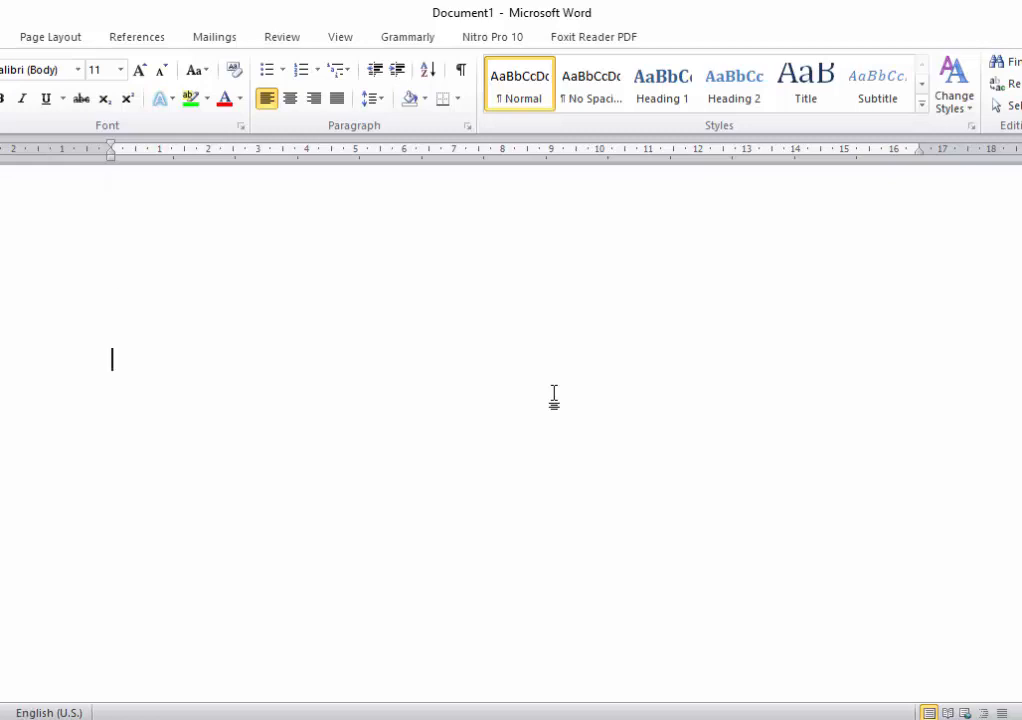
{"action": "key", "text": "ctrl+v"}
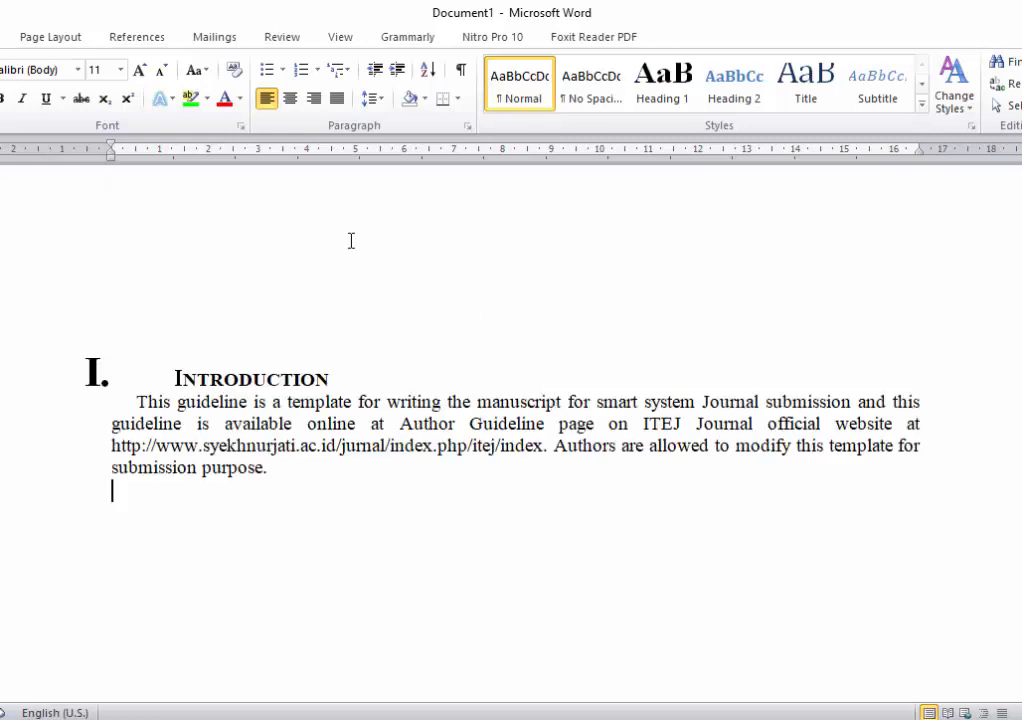
Step: Replace the pasted numbering of the Introduction heading with a smaller Roman numeral "I." aligned to the left margin
{"action": "left_click", "coordinate": [349, 240]}
{"action": "left_click", "coordinate": [175, 373]}
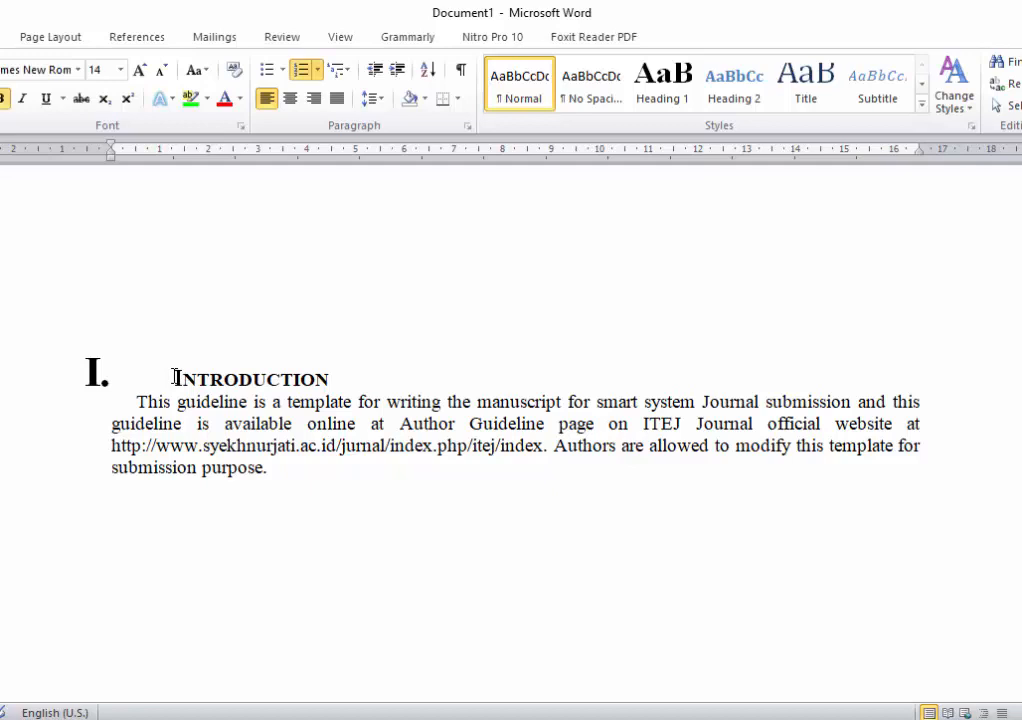
{"action": "key", "text": "BackSpace"}
{"action": "type", "text": "I"}
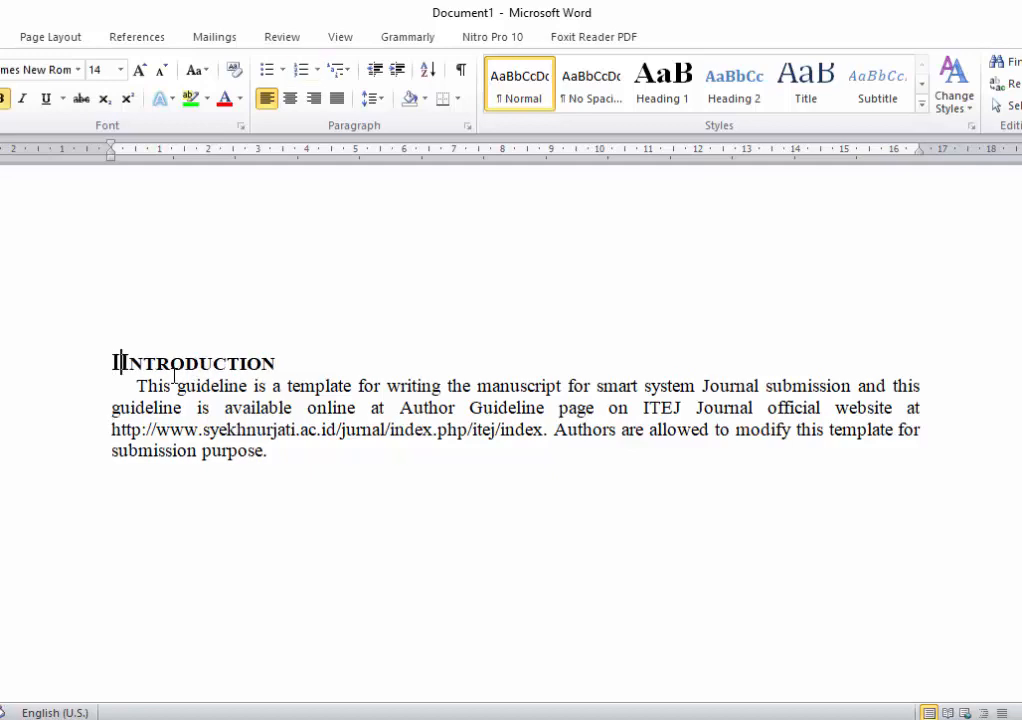
{"action": "type", "text": "."}
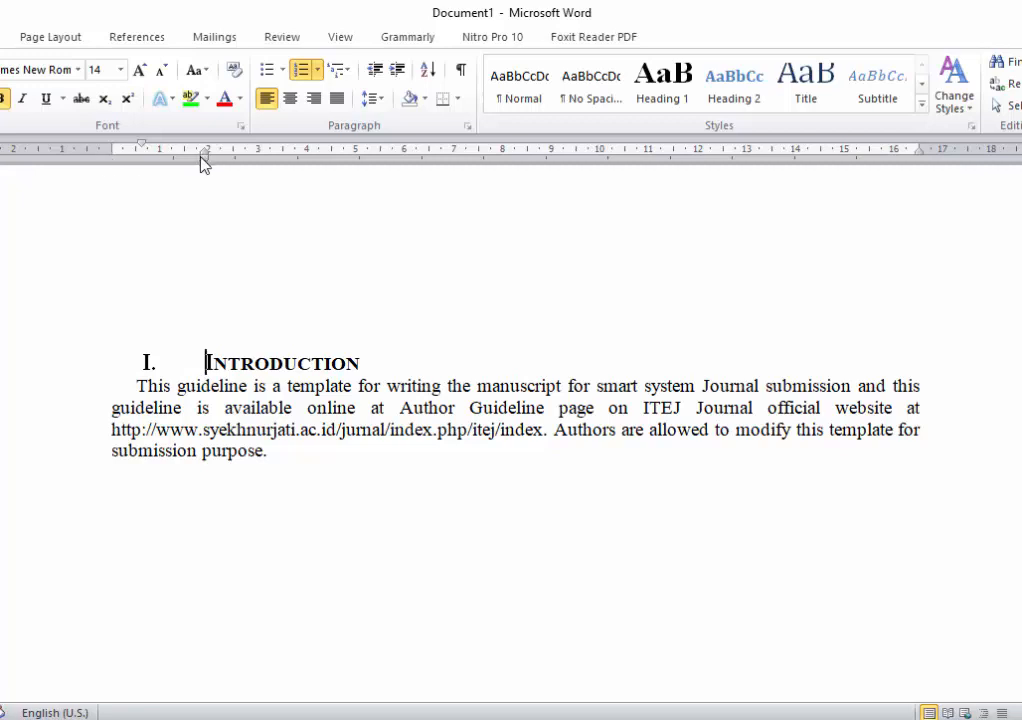
{"action": "left_click_drag", "start_coordinate": [203, 157], "coordinate": [178, 164]}
Step: Insert blank lines above the Introduction heading and add the title "Teknik Pencocokan Gambar" near the top of the page
{"action": "left_click", "coordinate": [198, 253]}
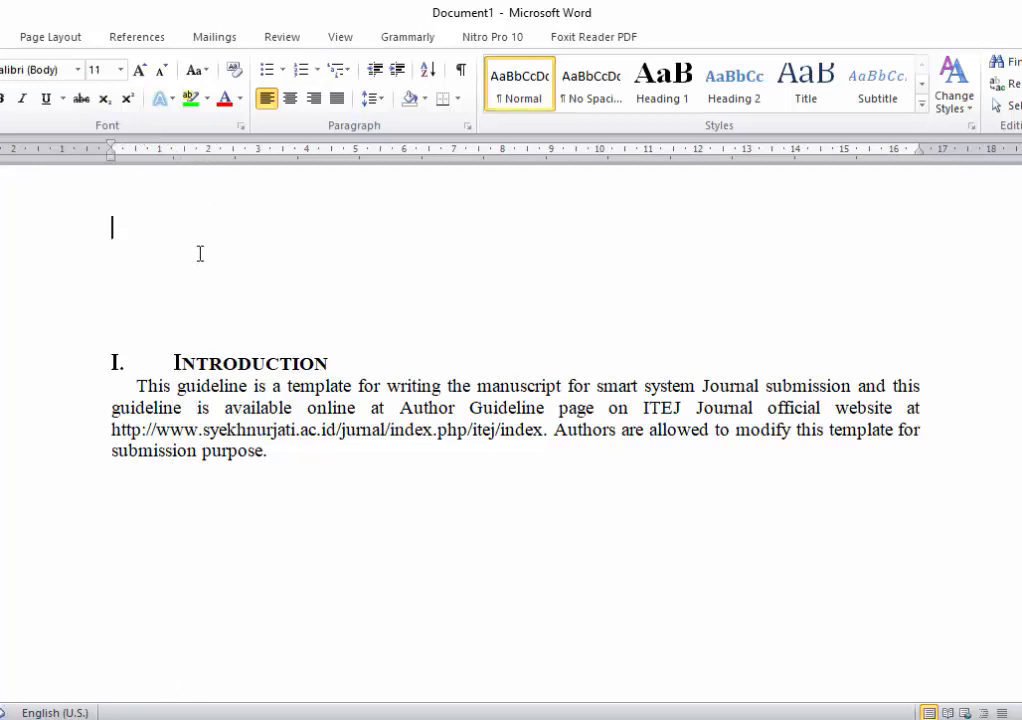
{"action": "key", "text": "Return"}
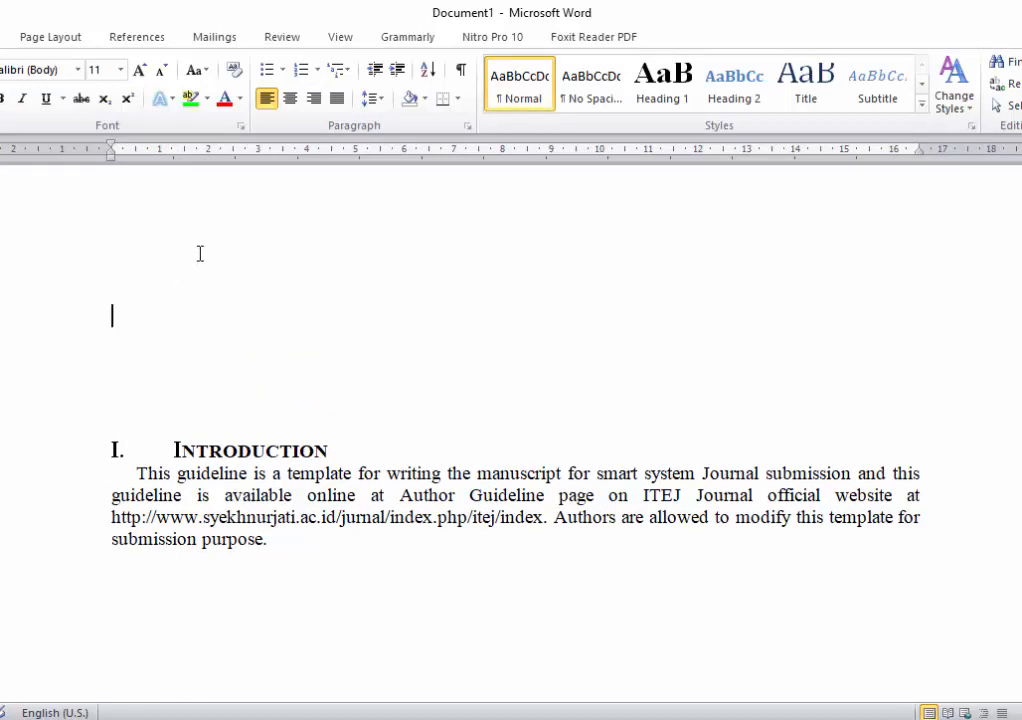
{"action": "key", "text": "Up"}
{"action": "key", "text": "Up"}
{"action": "type", "text": "Teknik Pencocok"}
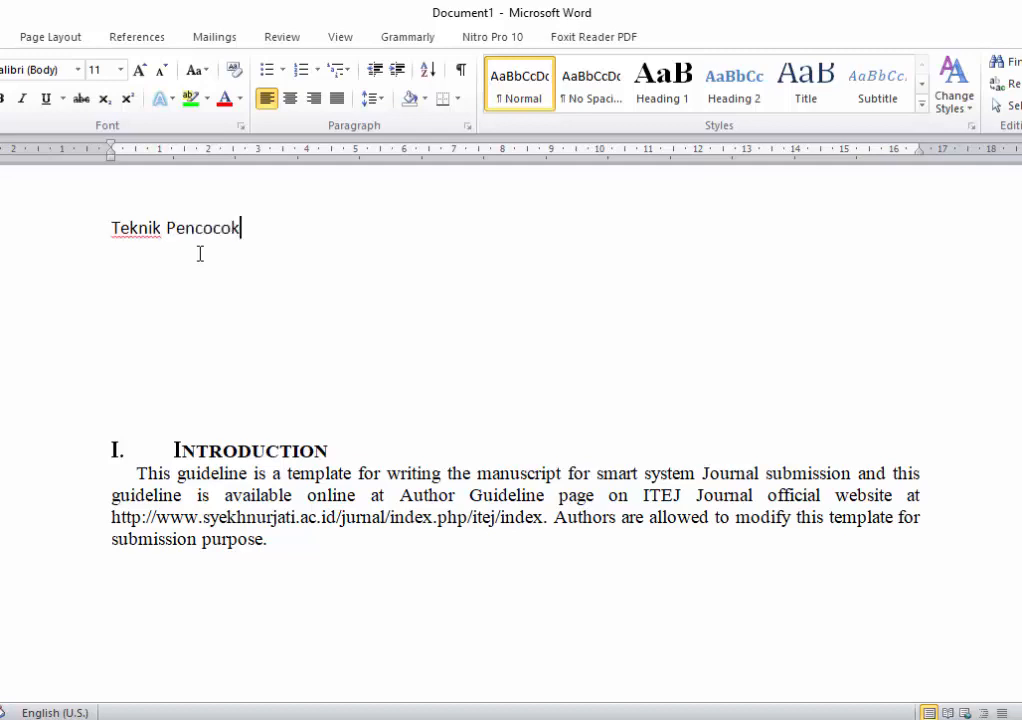
{"action": "type", "text": "an Gambar"}
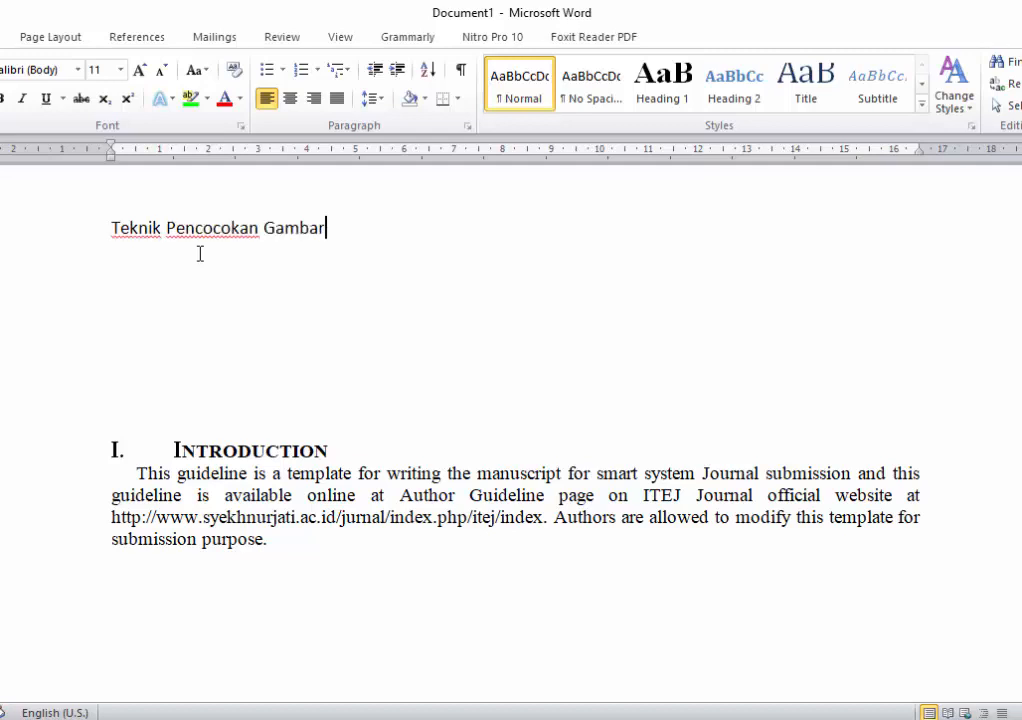
Step: Center the title "Teknik Pencocokan Gambar" and enlarge it to 18 pt
{"action": "key", "text": "ctrl+shift+Home"}
{"action": "left_click", "coordinate": [290, 98]}
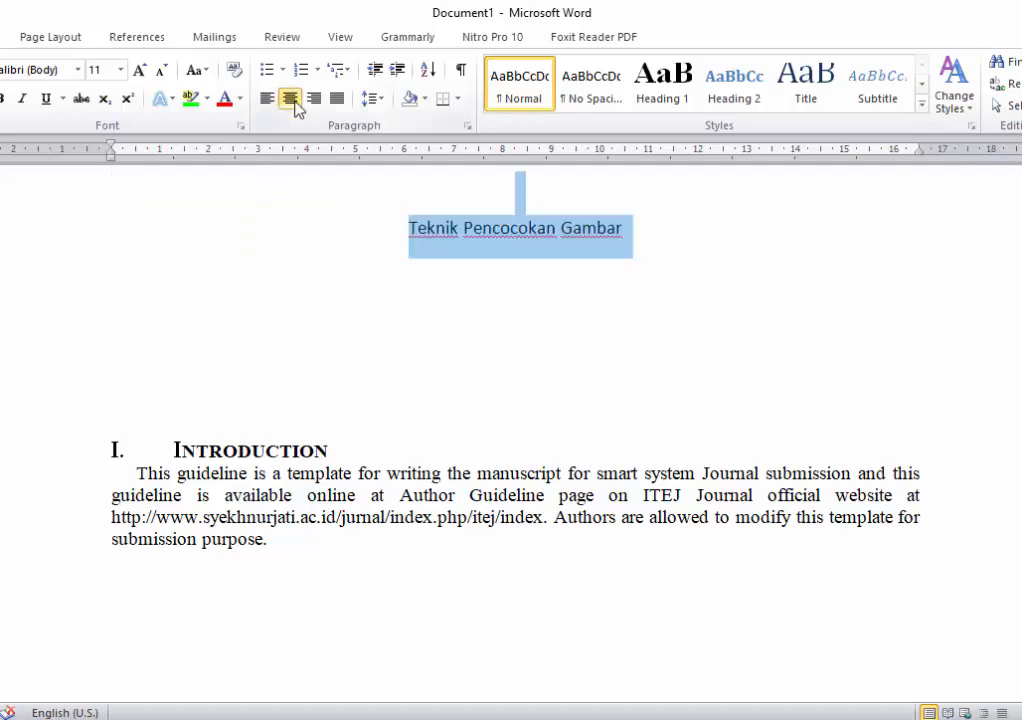
{"action": "double_click", "coordinate": [139, 72]}
{"action": "double_click", "coordinate": [139, 72]}
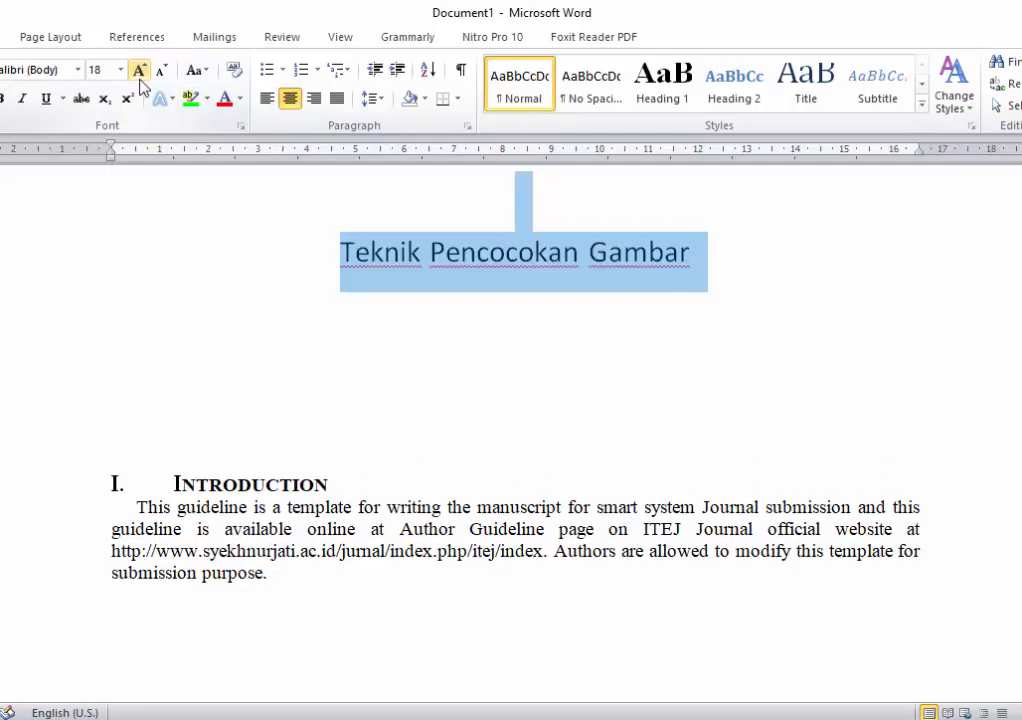
{"action": "left_click", "coordinate": [433, 551]}
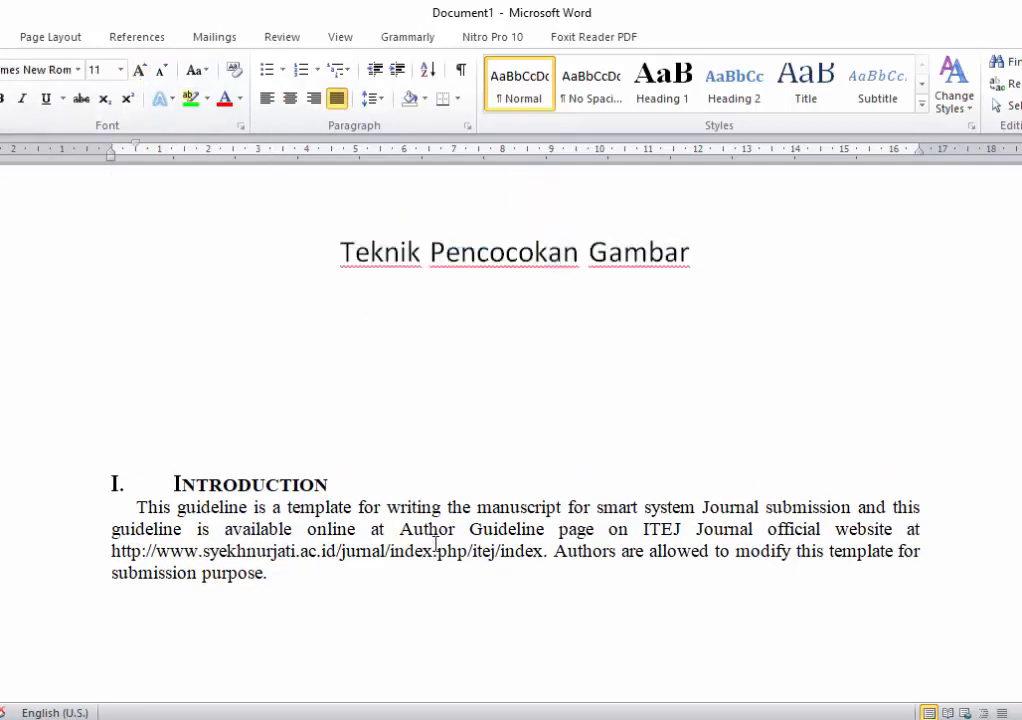
{"action": "left_click_drag", "start_coordinate": [317, 269], "coordinate": [835, 312]}
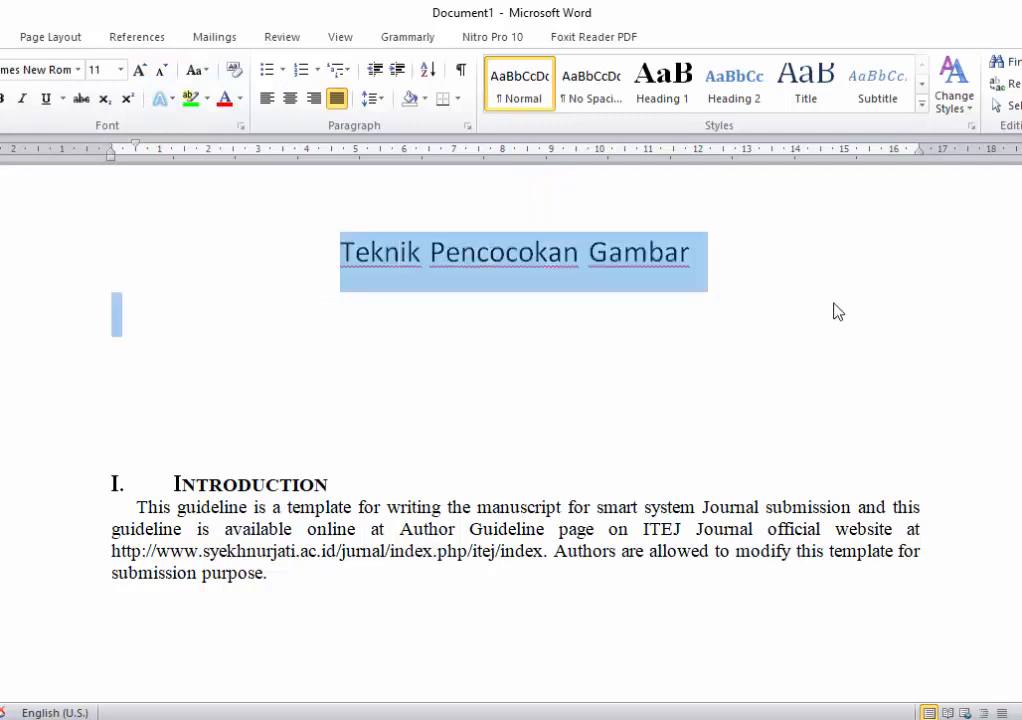
{"action": "left_click", "coordinate": [78, 70]}
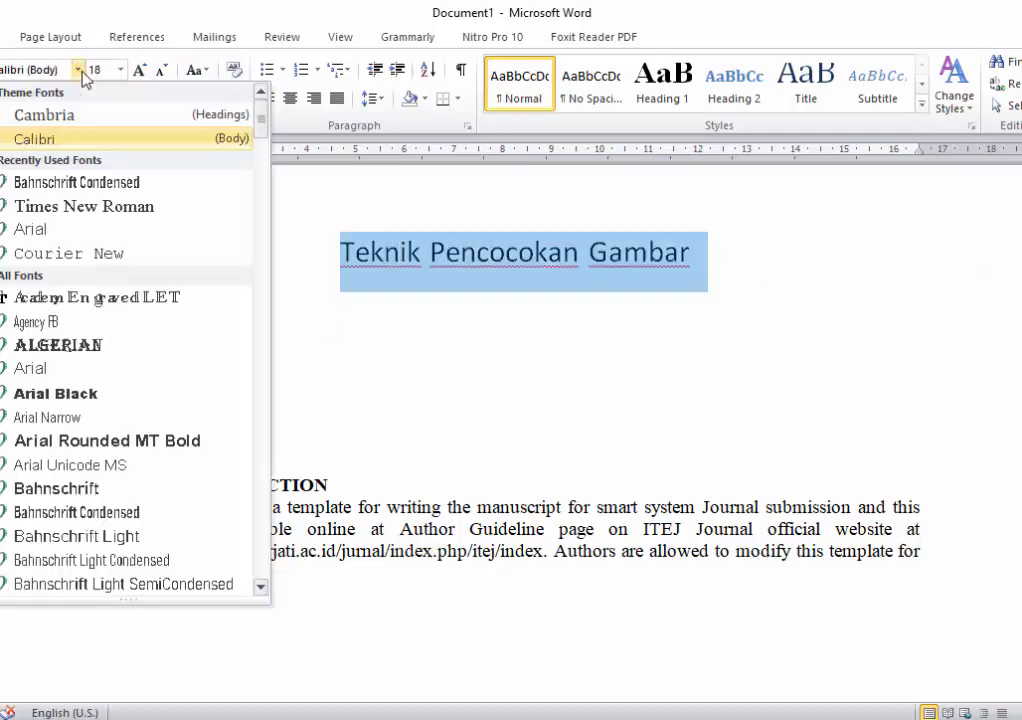
{"action": "left_click", "coordinate": [575, 393]}
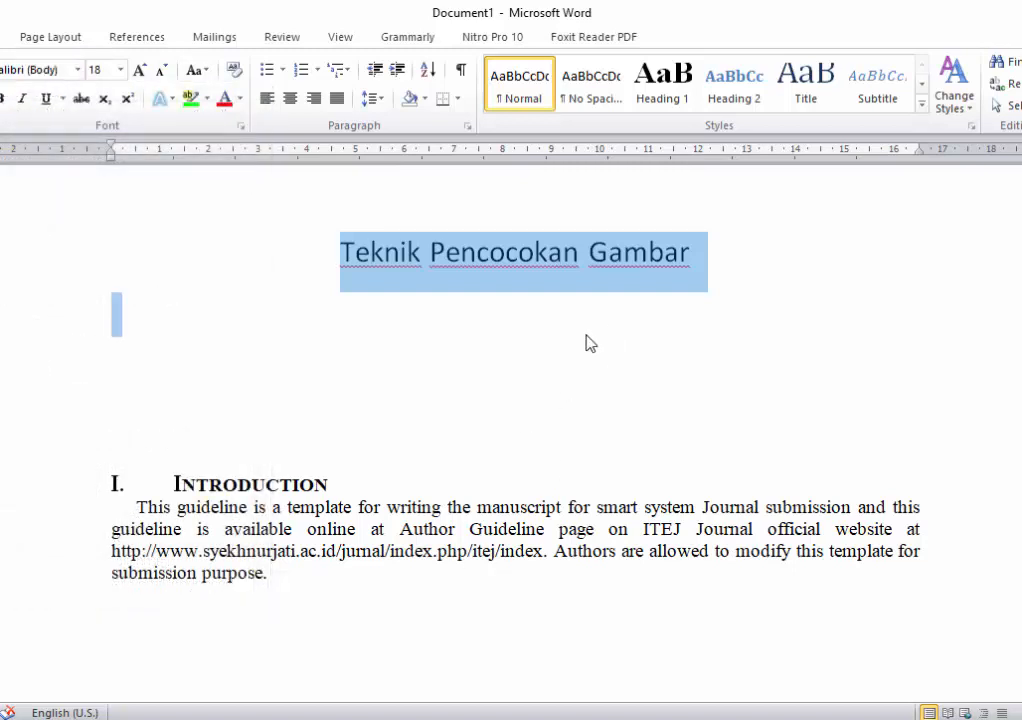
{"action": "left_click", "coordinate": [588, 342]}
Step: Set the font of the whole document to Times New Roman and make the title bold
{"action": "key", "text": "ctrl+a"}
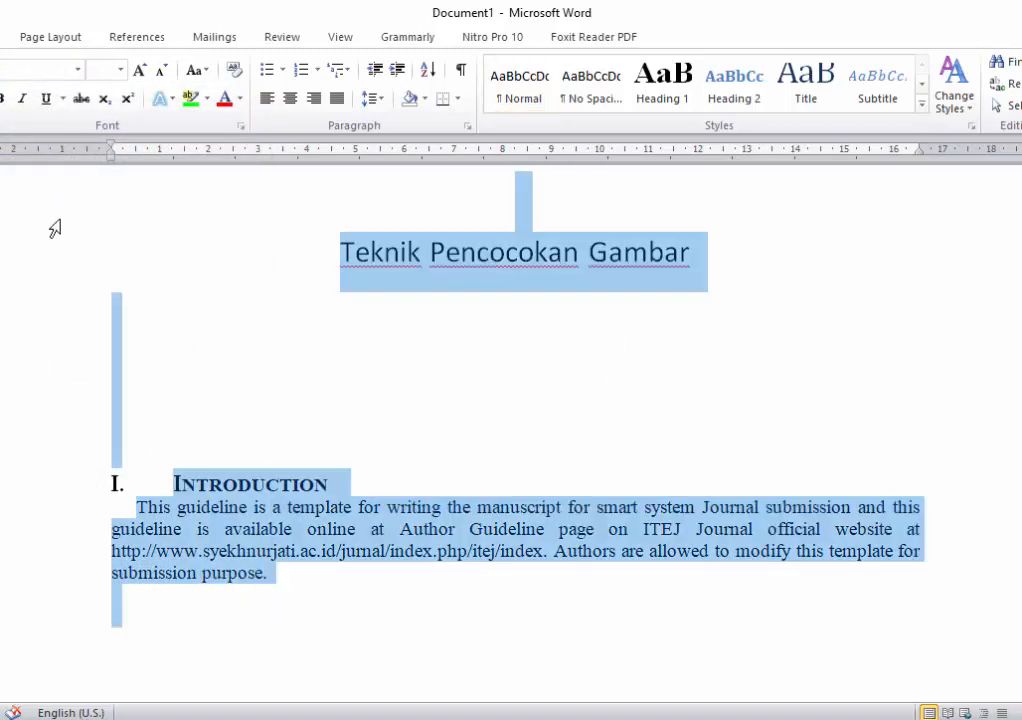
{"action": "left_click", "coordinate": [77, 70]}
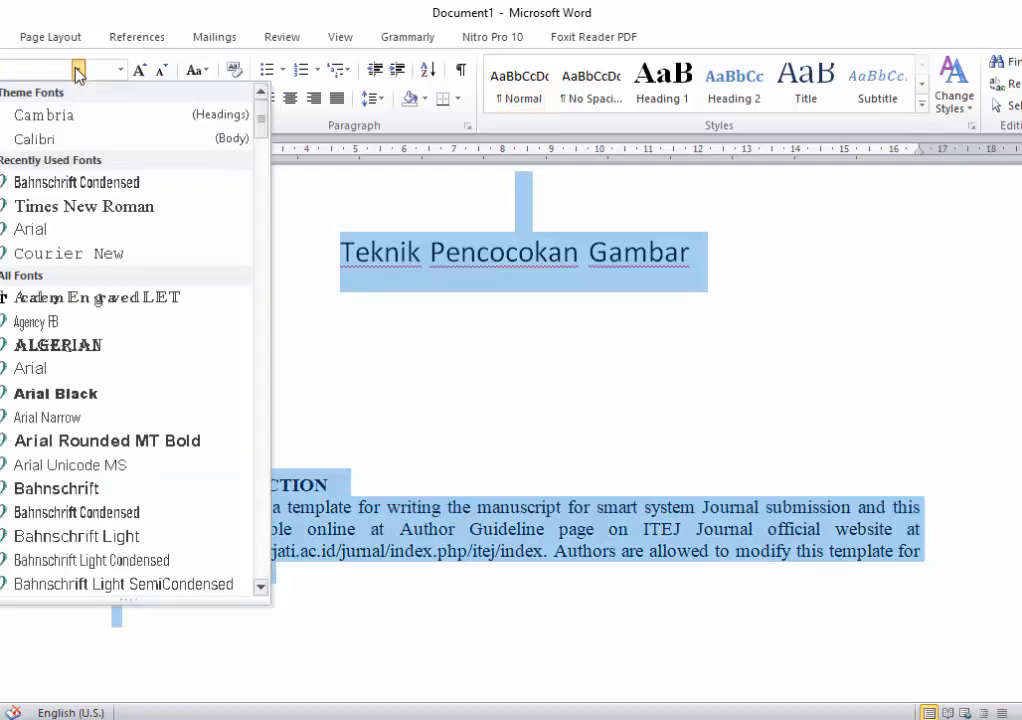
{"action": "left_click", "coordinate": [86, 208]}
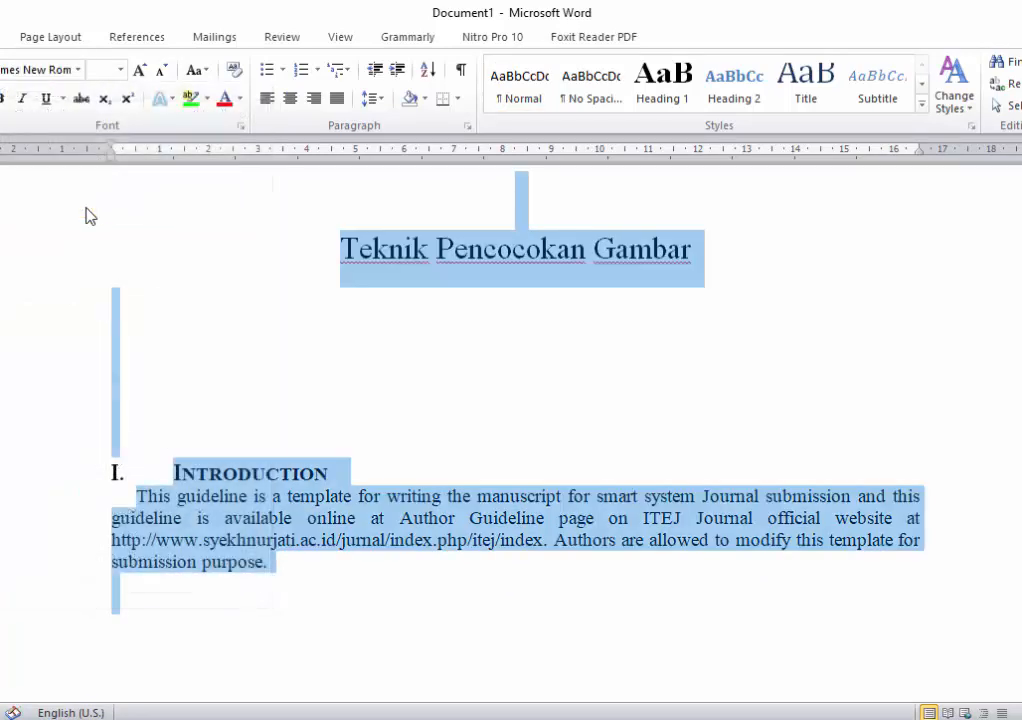
{"action": "left_click", "coordinate": [433, 306]}
{"action": "left_click_drag", "start_coordinate": [342, 235], "coordinate": [732, 242]}
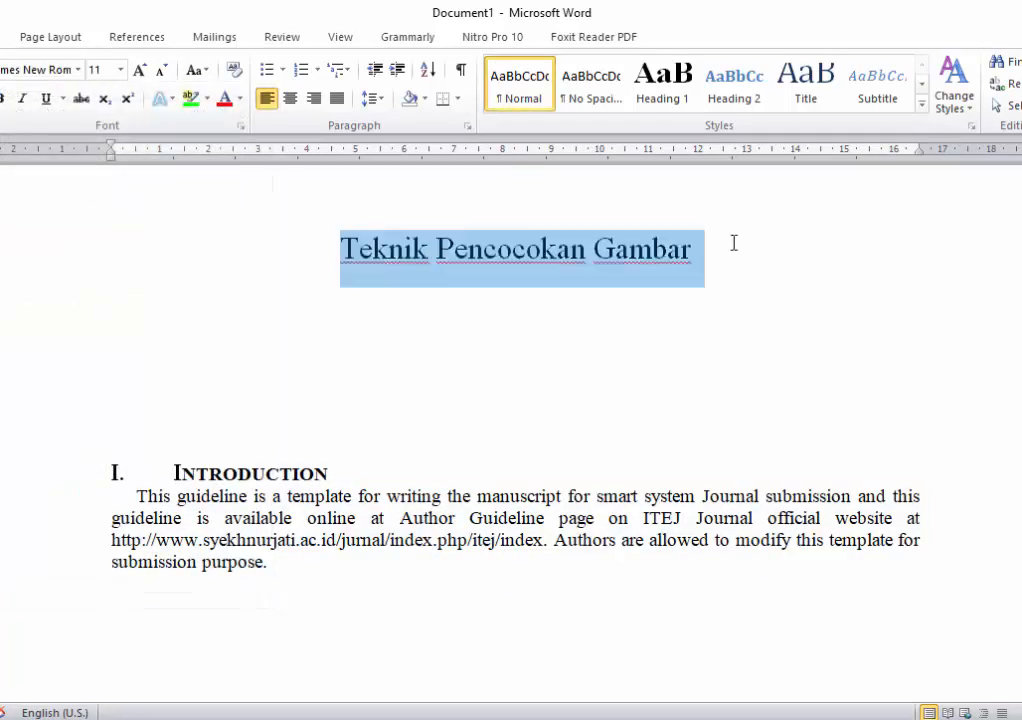
{"action": "left_click", "coordinate": [5, 98]}
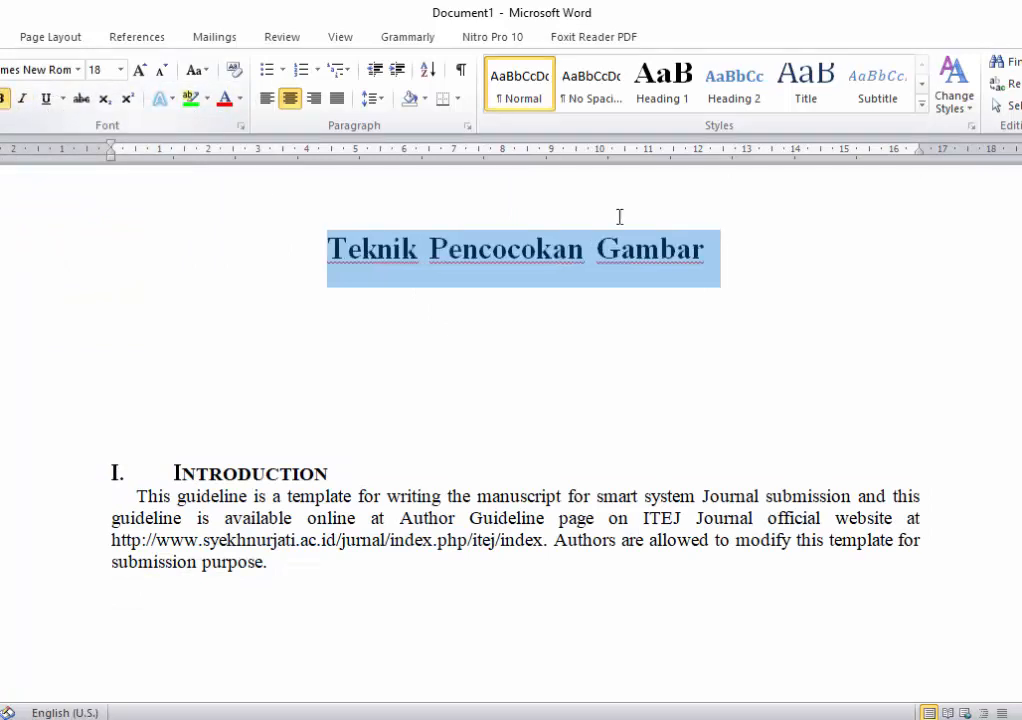
Step: Add the heading "Abstract" between the title and the Introduction section, leaving blank space below it
{"action": "left_click", "coordinate": [700, 320]}
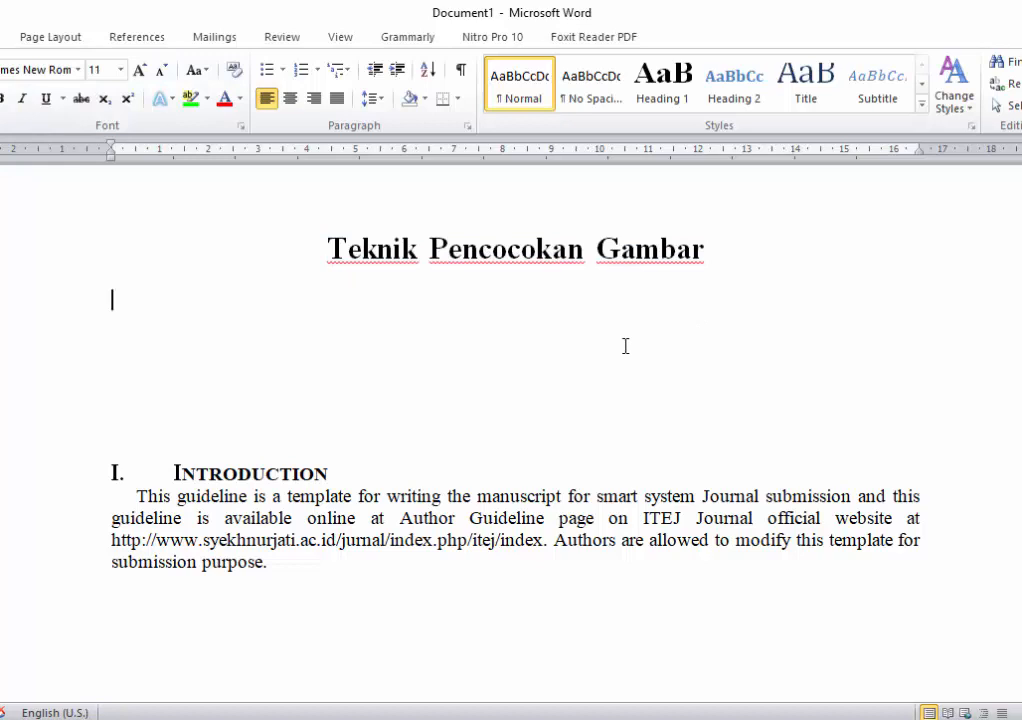
{"action": "key", "text": "Down"}
{"action": "key", "text": "Down"}
{"action": "key", "text": "Down"}
{"action": "type", "text": "Abastrac"}
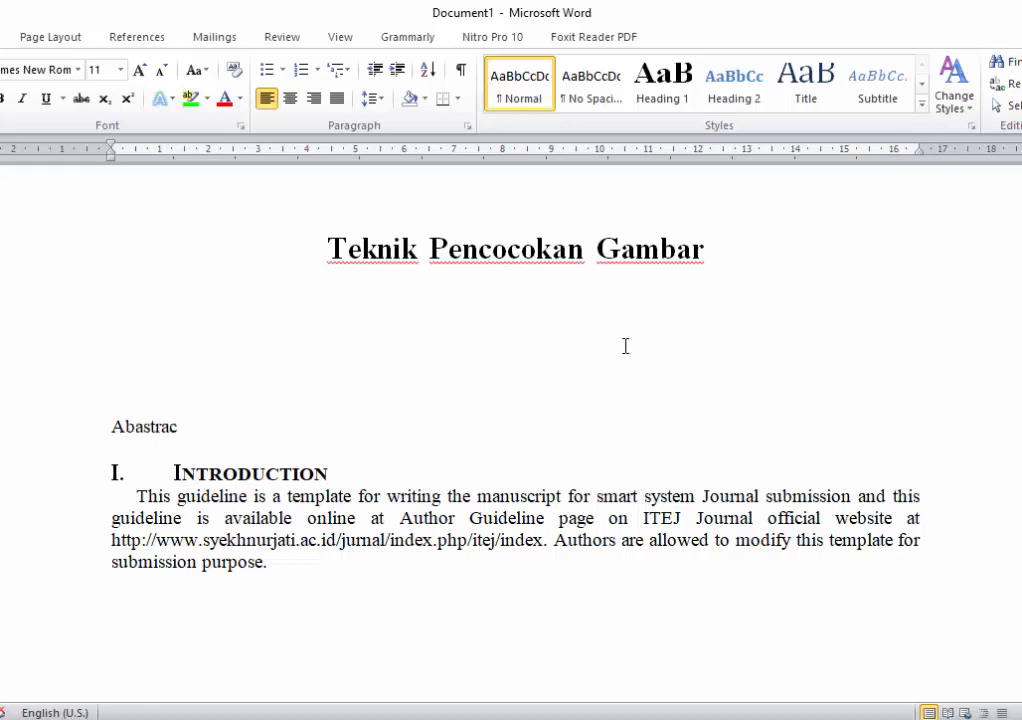
{"action": "type", "text": "t"}
{"action": "key", "text": "Return"}
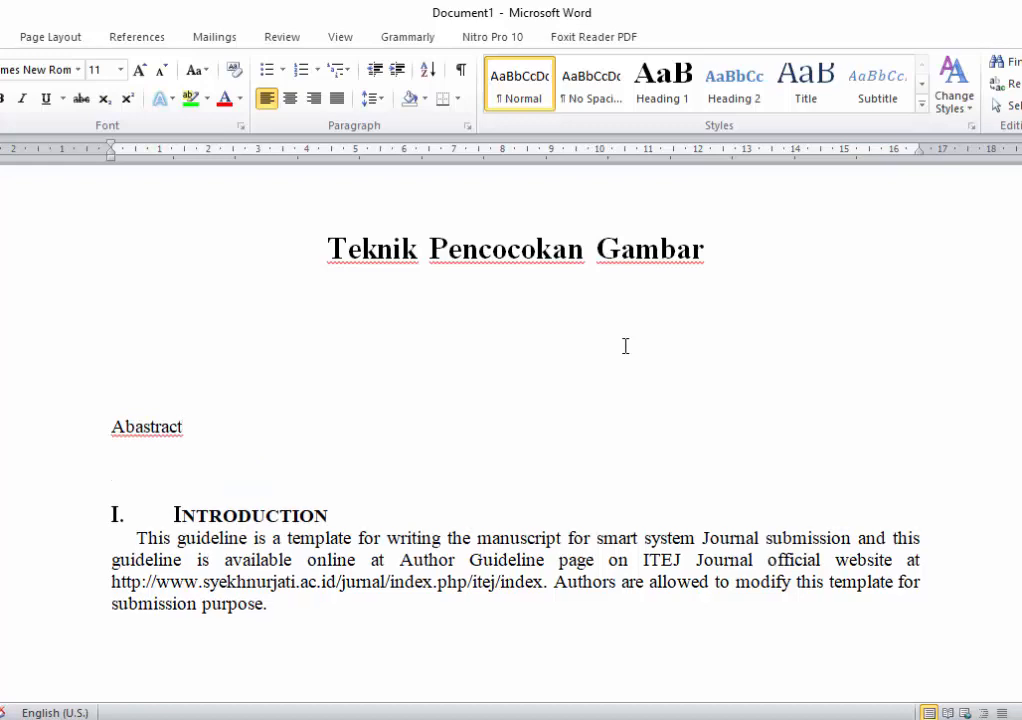
{"action": "key", "text": "Up"}
{"action": "key", "text": "Right"}
{"action": "key", "text": "Right"}
{"action": "key", "text": "Right"}
{"action": "key", "text": "BackSpace"}
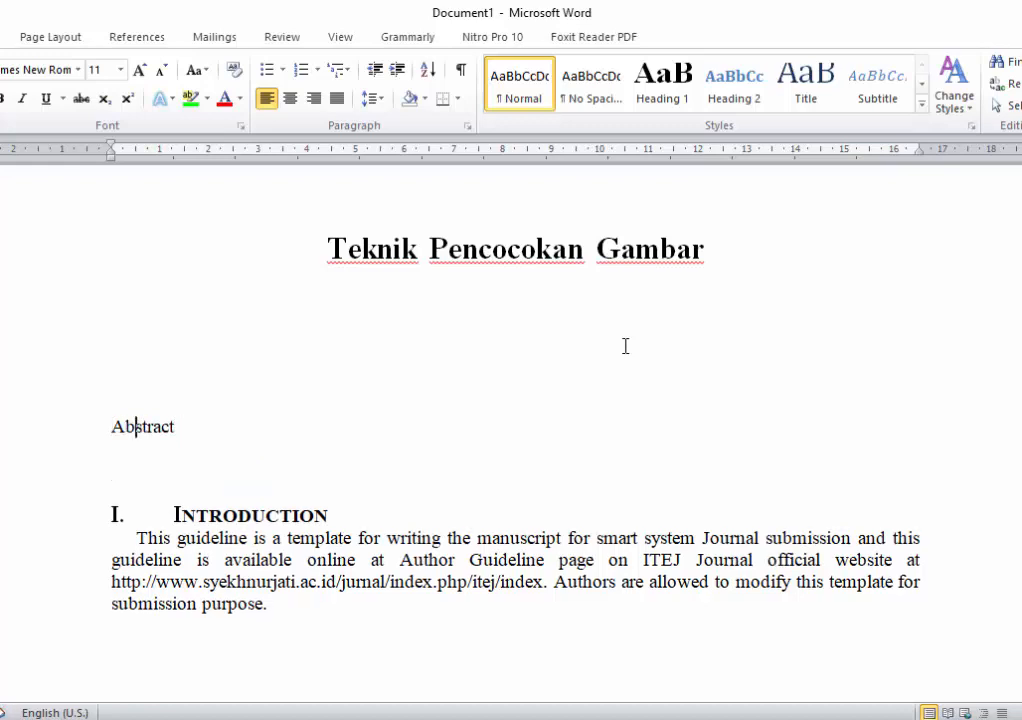
{"action": "key", "text": "Down"}
{"action": "left_click", "coordinate": [293, 613]}
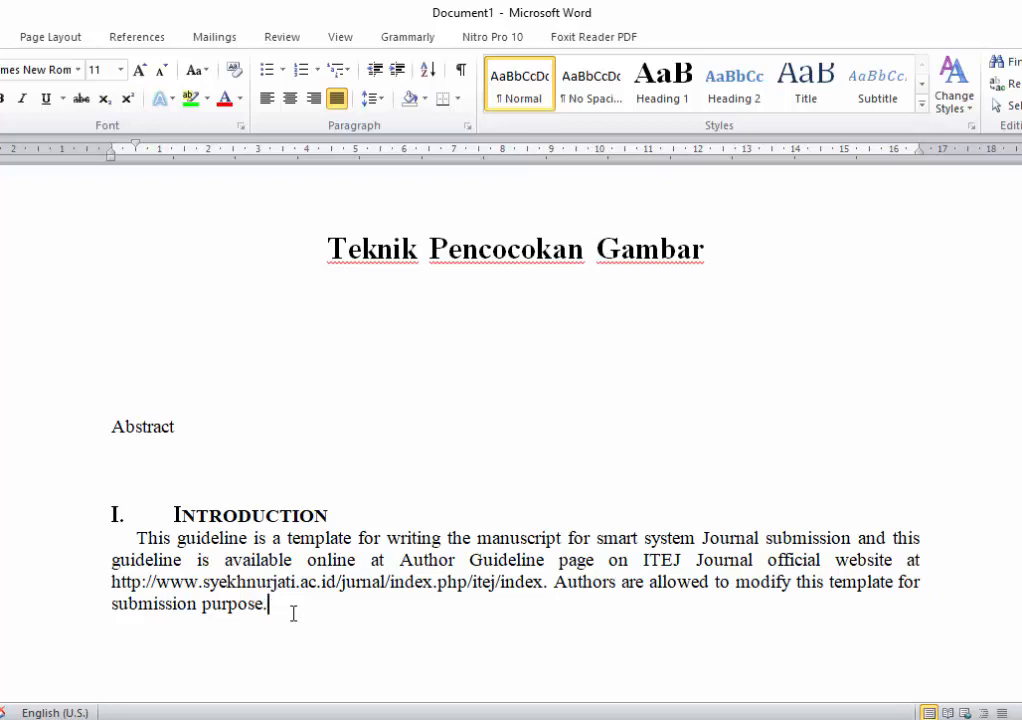
{"action": "key", "text": "Up"}
{"action": "key", "text": "Up"}
{"action": "key", "text": "Up"}
{"action": "key", "text": "Up"}
{"action": "key", "text": "shift+Left"}
{"action": "key", "text": "shift+Left"}
{"action": "key", "text": "shift+Left"}
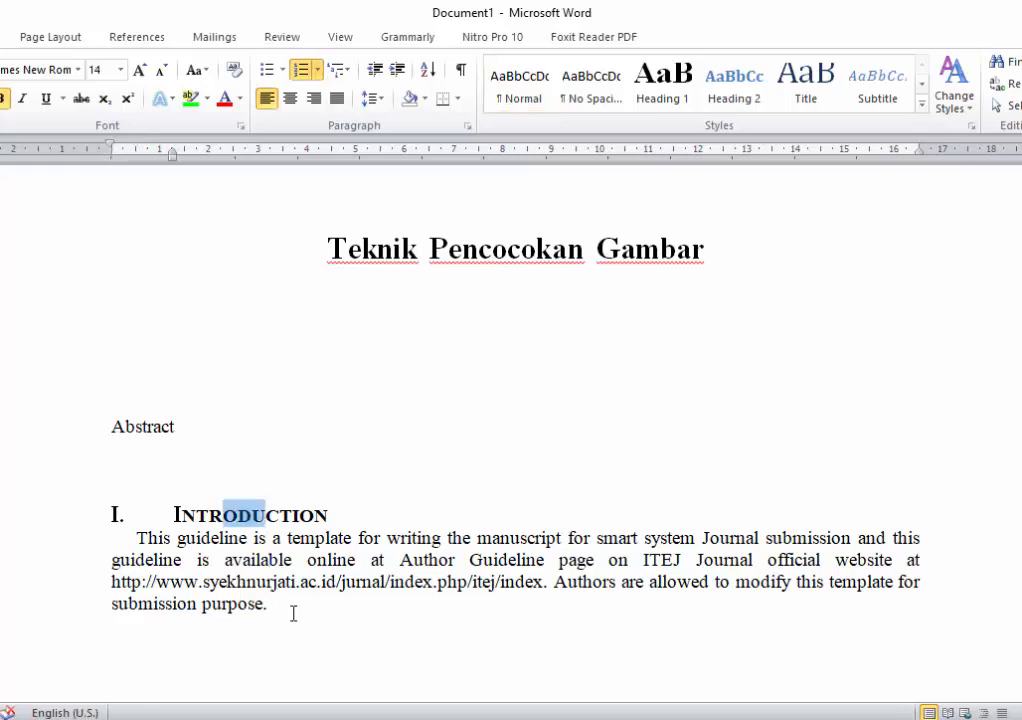
{"action": "key", "text": "shift+Up"}
{"action": "key", "text": "shift+Up"}
{"action": "key", "text": "shift+Right"}
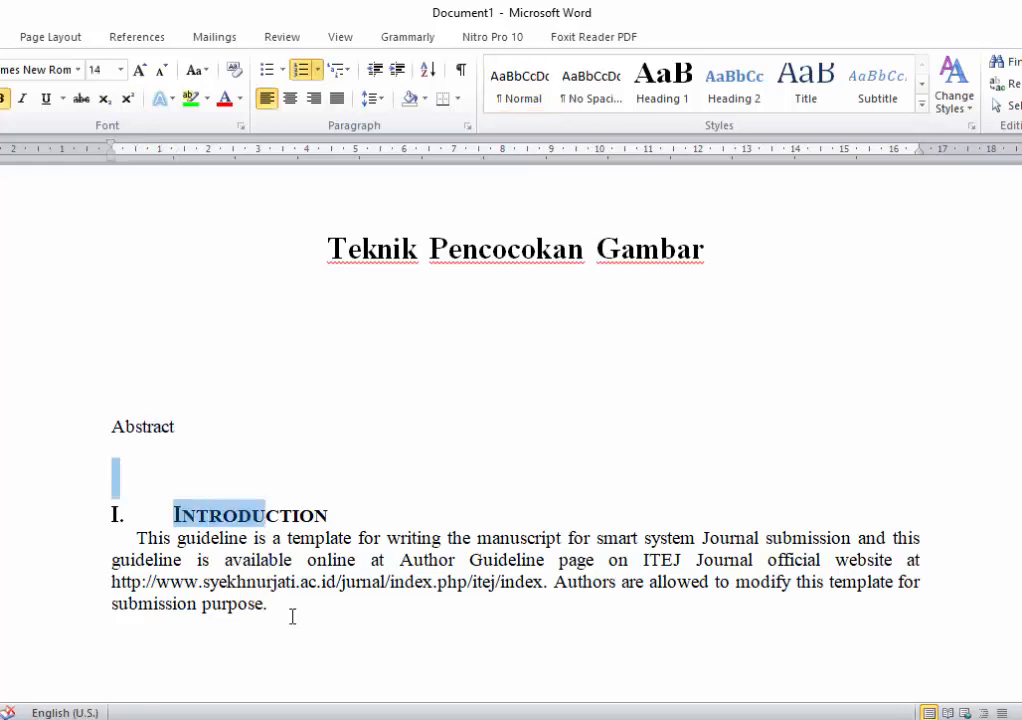
{"action": "left_click", "coordinate": [282, 635]}
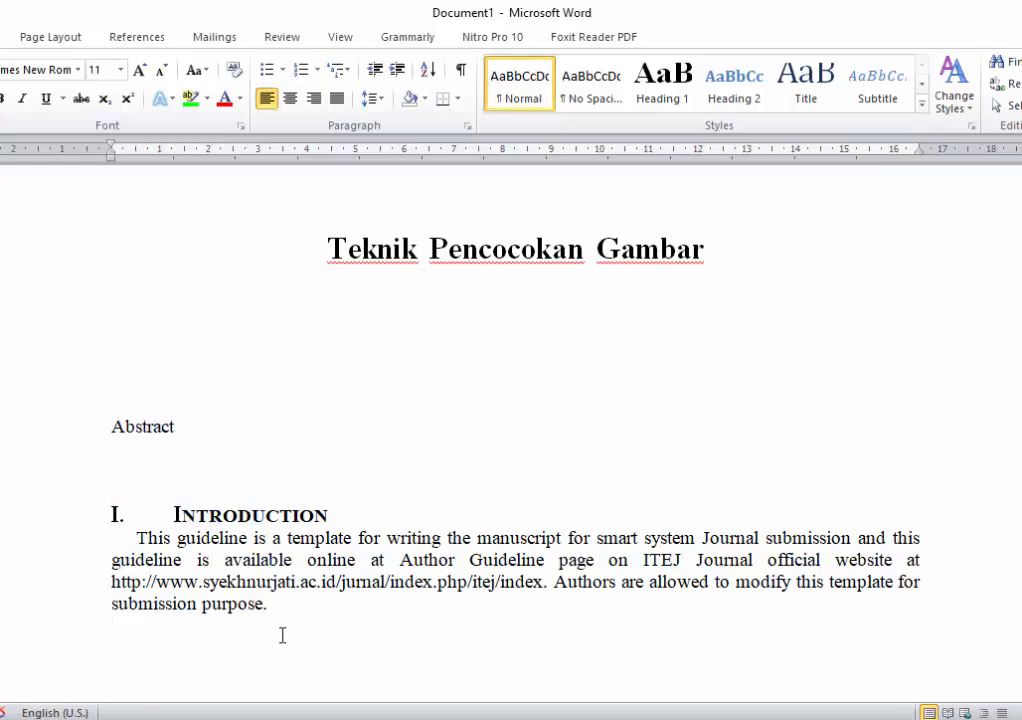
Step: Copy the Introduction heading's numbered format to the line below its paragraph and enter "PENELITIAN TERKAIT" as section II
{"action": "left_click", "coordinate": [195, 515]}
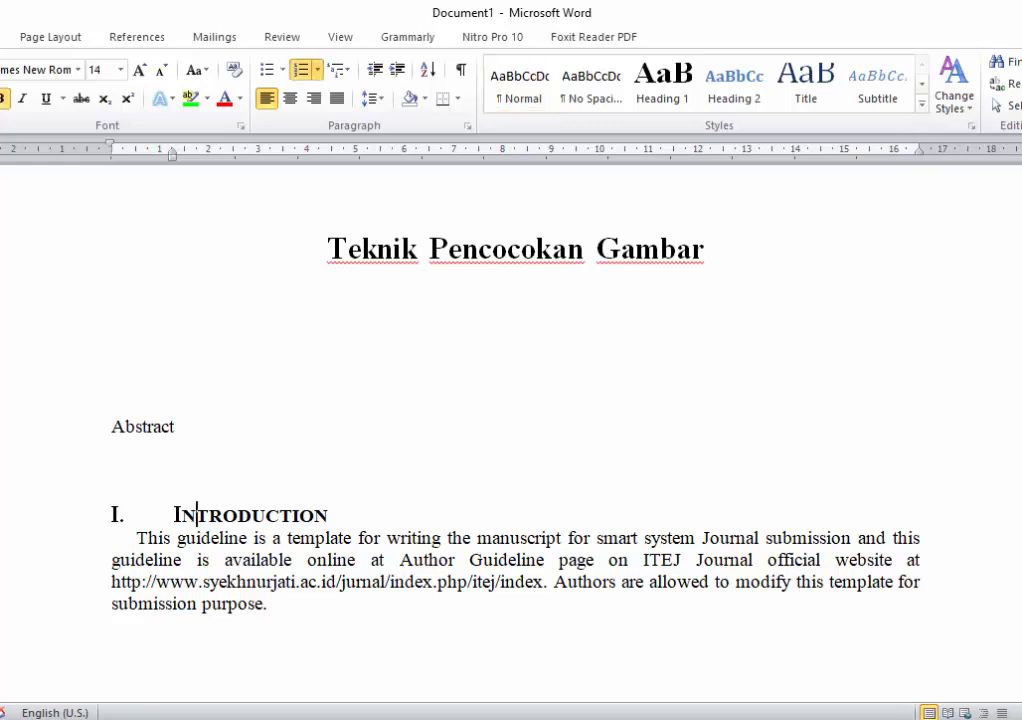
{"action": "left_click", "coordinate": [123, 641]}
{"action": "type", "text": "Pene"}
{"action": "key", "text": "BackSpace"}
{"action": "key", "text": "BackSpace"}
{"action": "key", "text": "BackSpace"}
{"action": "type", "text": "PENEL"}
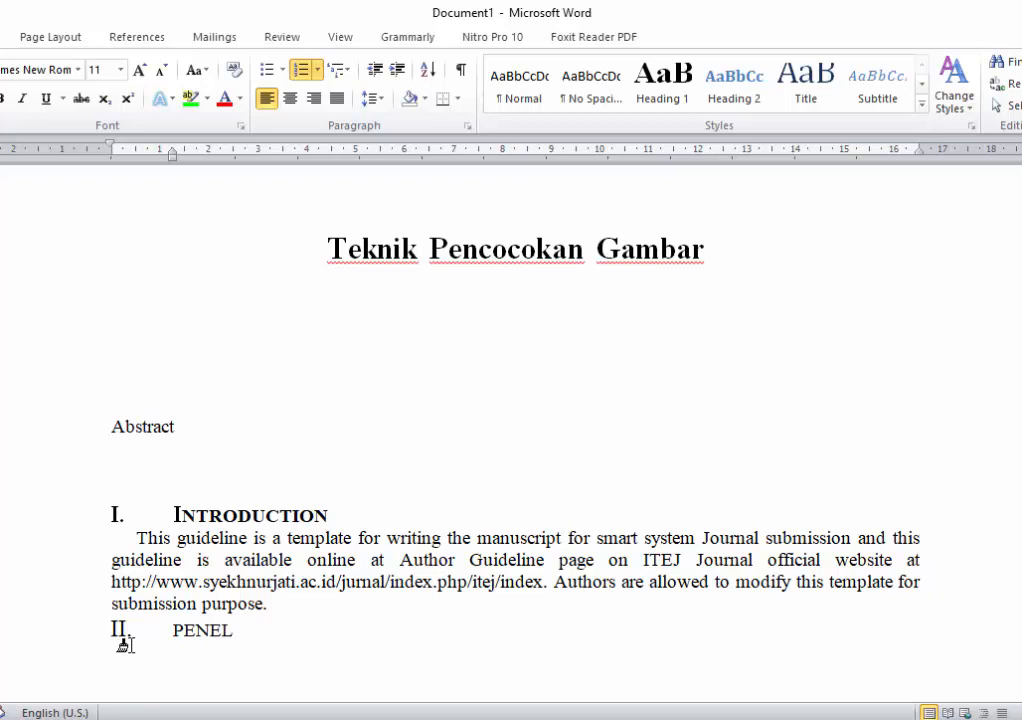
{"action": "type", "text": "ITIAN TERKAIT"}
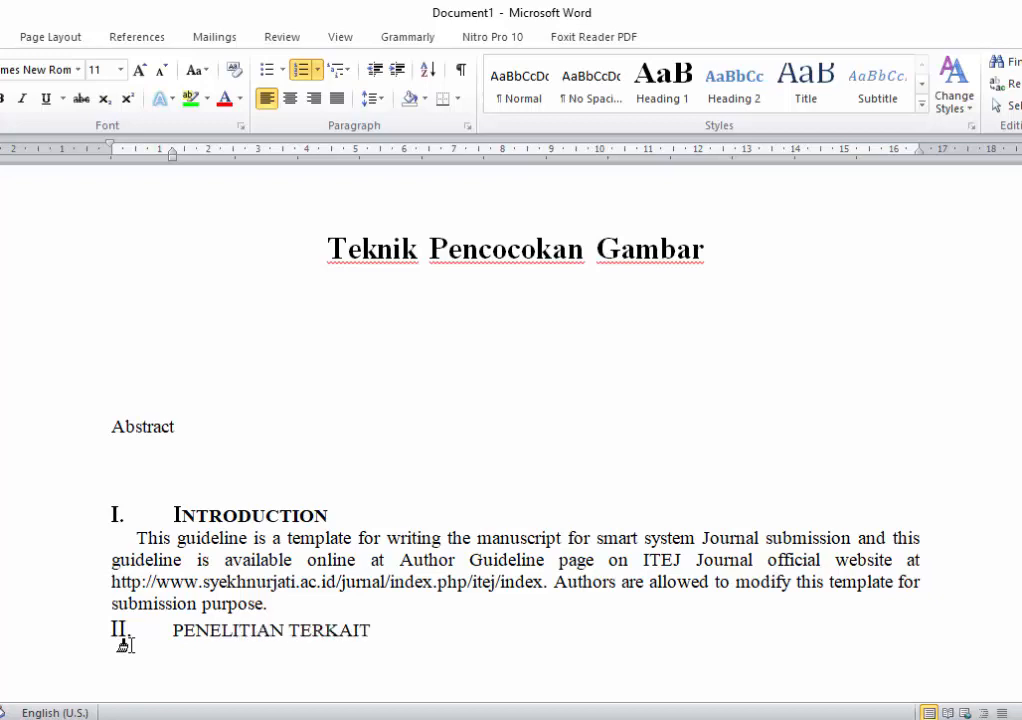
Step: Add the numbered section headings III "METHOD" and IV "HASIL PERCOBAAN DAN DISKUSI"
{"action": "key", "text": "Return"}
{"action": "type", "text": "METHOD"}
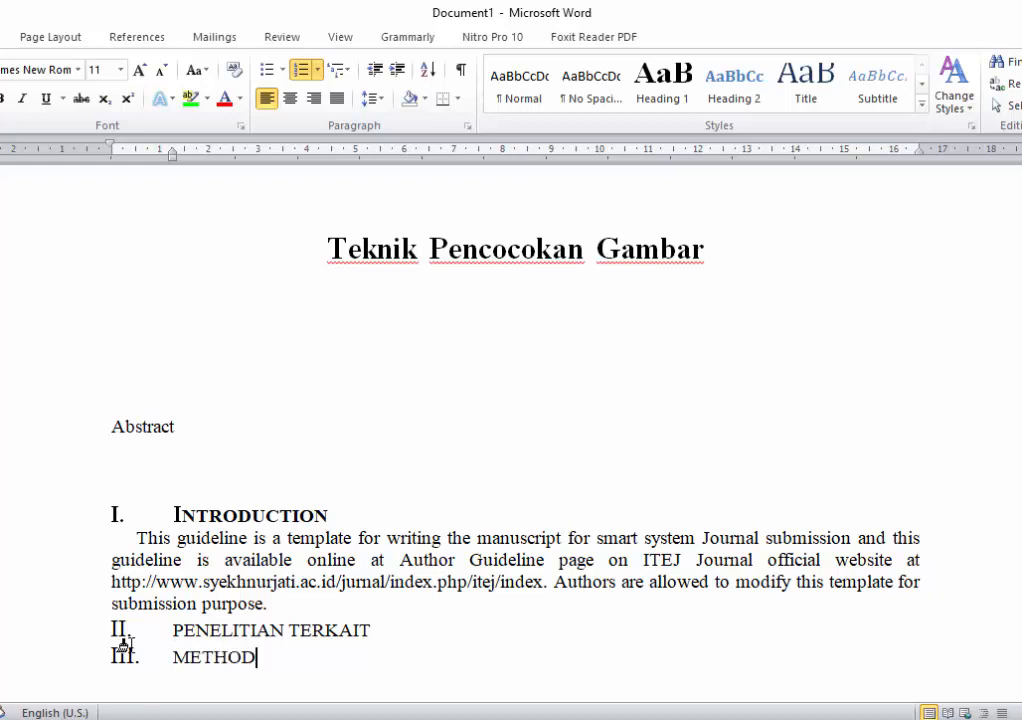
{"action": "key", "text": "Return"}
{"action": "type", "text": "HASL"}
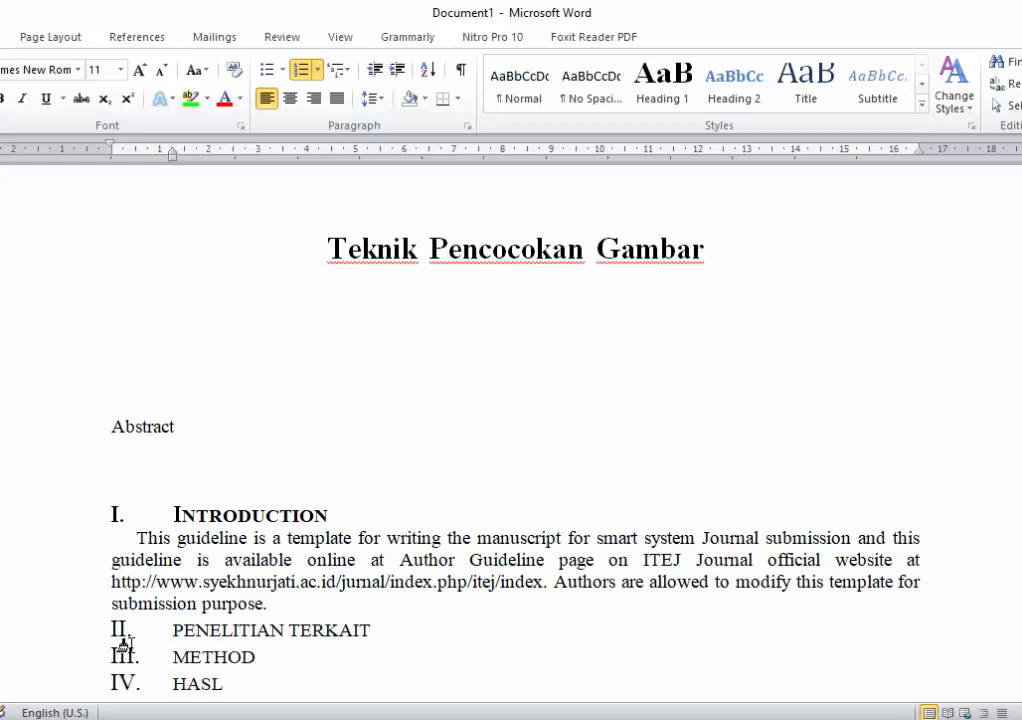
{"action": "type", "text": " PER"}
{"action": "key", "text": "BackSpace"}
{"action": "key", "text": "BackSpace"}
{"action": "key", "text": "BackSpace"}
{"action": "key", "text": "BackSpace"}
{"action": "key", "text": "BackSpace"}
{"action": "type", "text": "IL PERCOBA"}
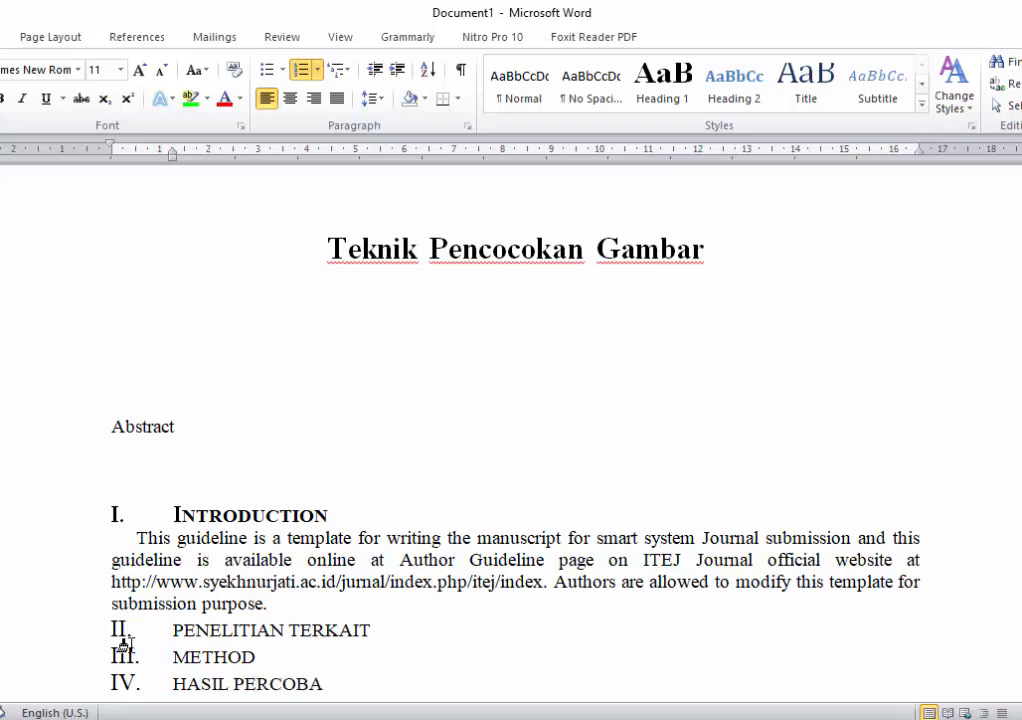
{"action": "type", "text": "AN DAN DISK"}
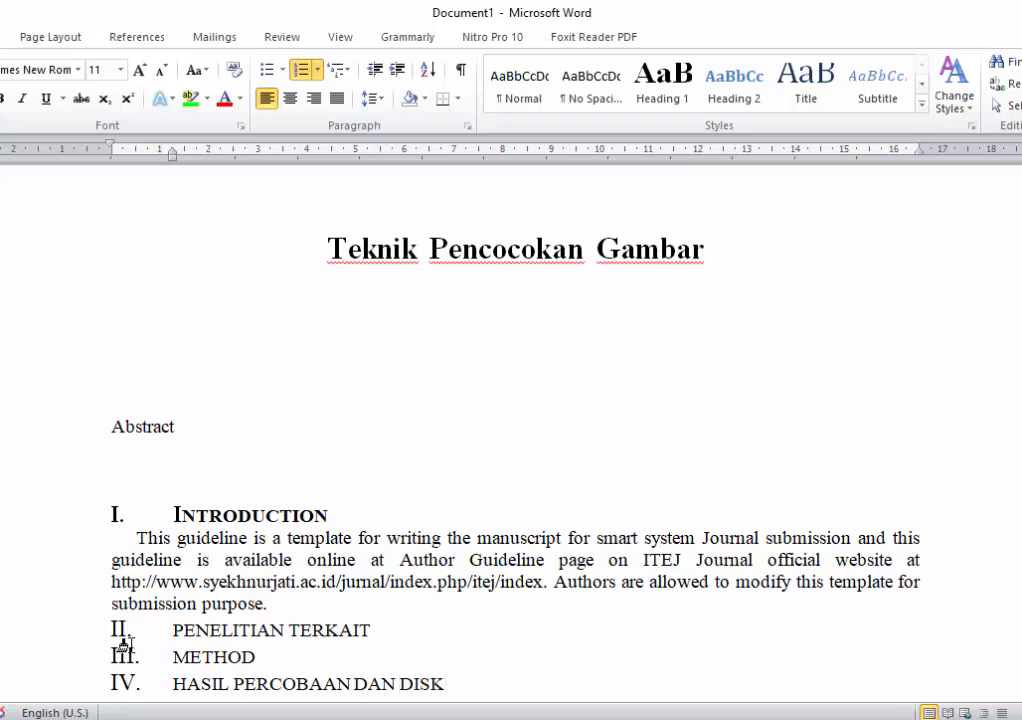
{"action": "type", "text": "USI"}
Step: Add the numbered section heading V "KESIMPULAN" and an unnumbered "REFERENSI" heading below it
{"action": "key", "text": "Return"}
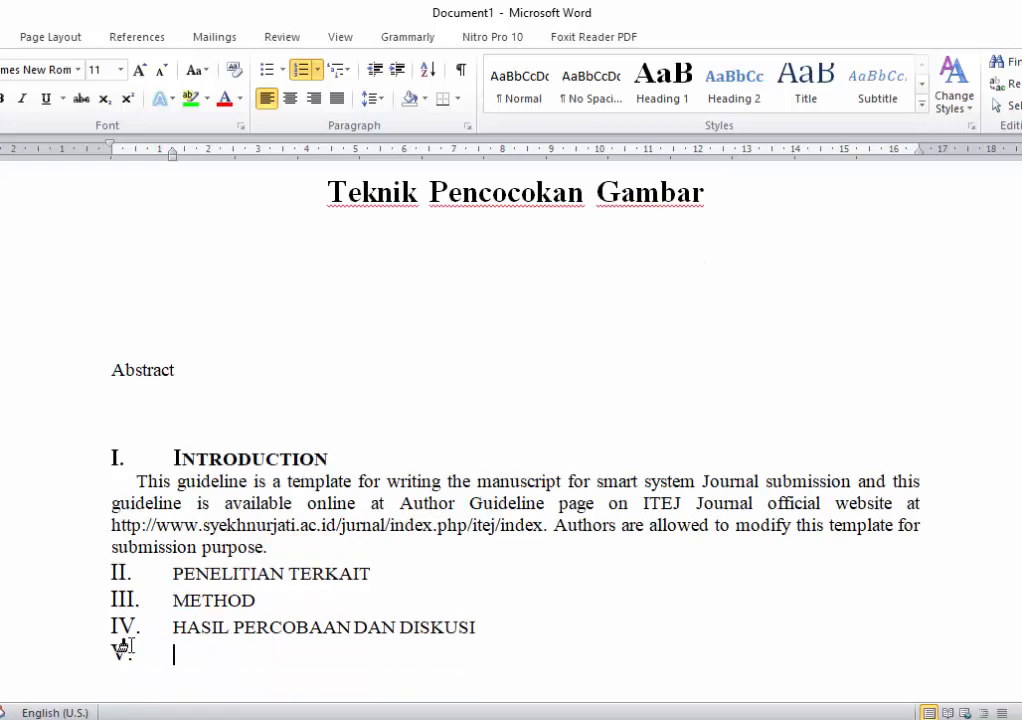
{"action": "type", "text": "KESIM"}
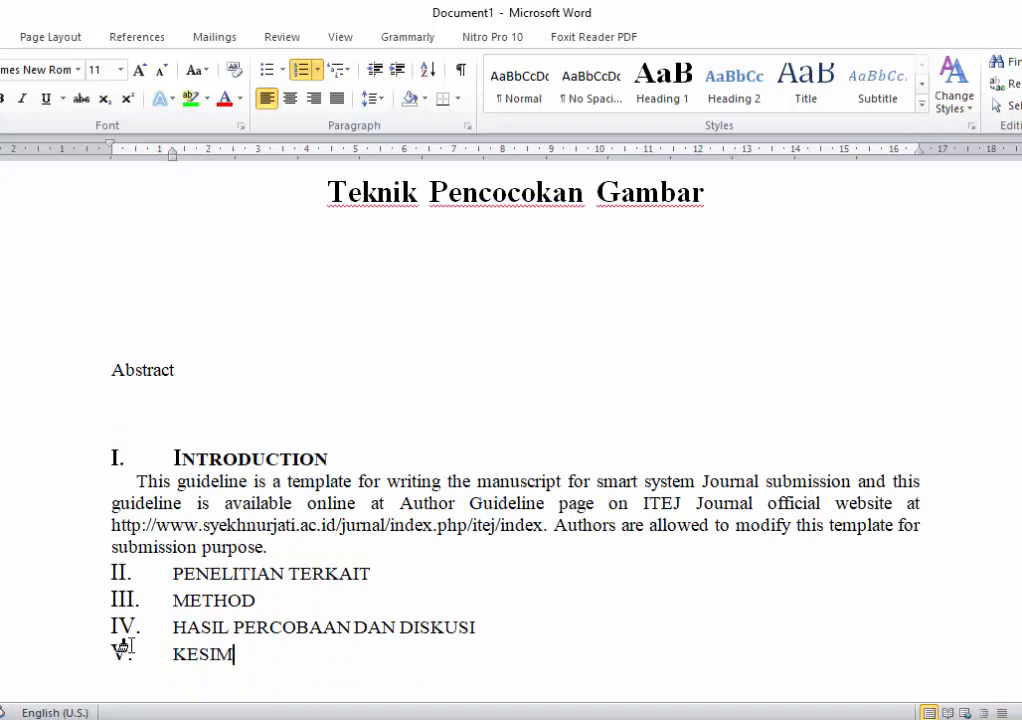
{"action": "type", "text": "PULAN"}
{"action": "key", "text": "Return"}
{"action": "key", "text": "Return"}
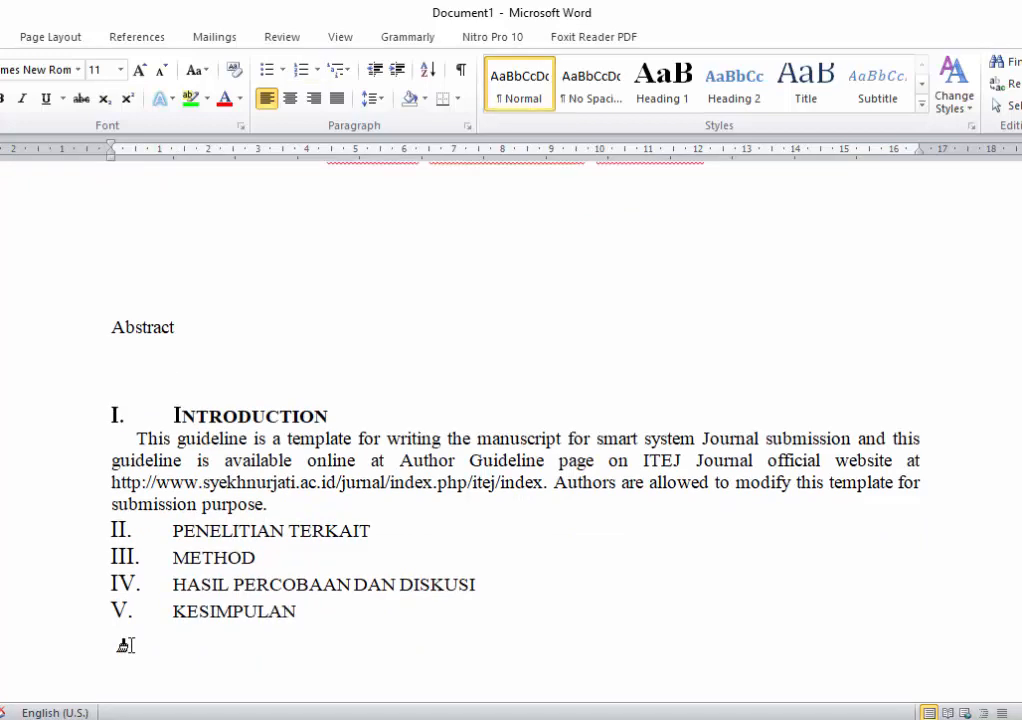
{"action": "type", "text": "REFERENSI"}
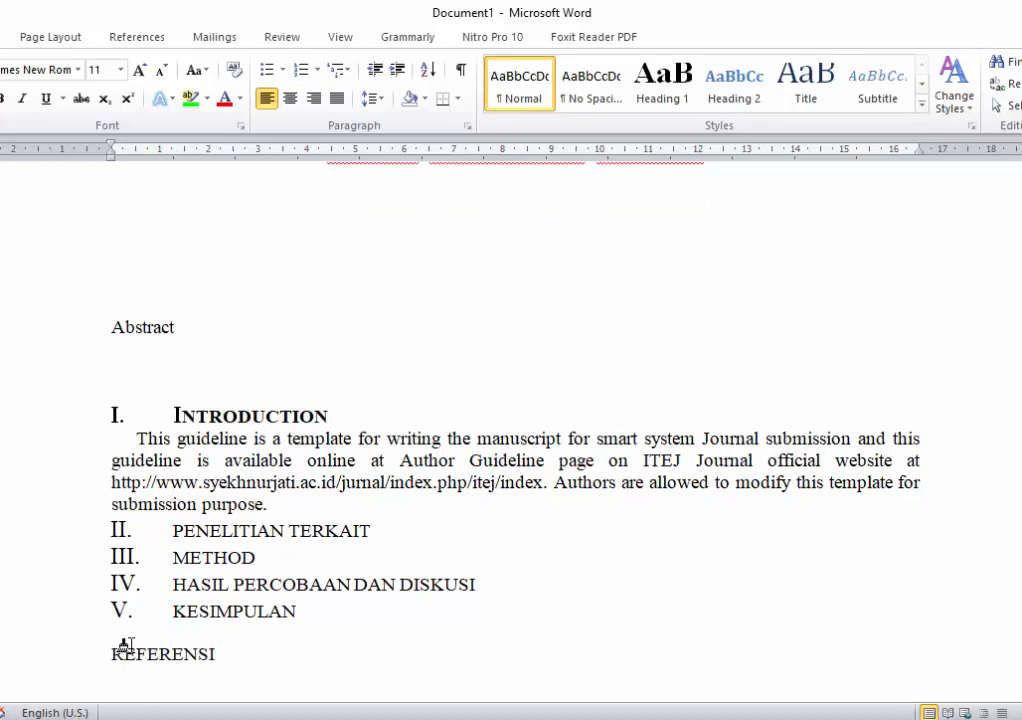
{"action": "key", "text": "Return"}
Step: Insert blank lines between the Introduction paragraph and section II, with the cursor placed directly under the paragraph
{"action": "left_click", "coordinate": [298, 503]}
{"action": "key", "text": "Return"}
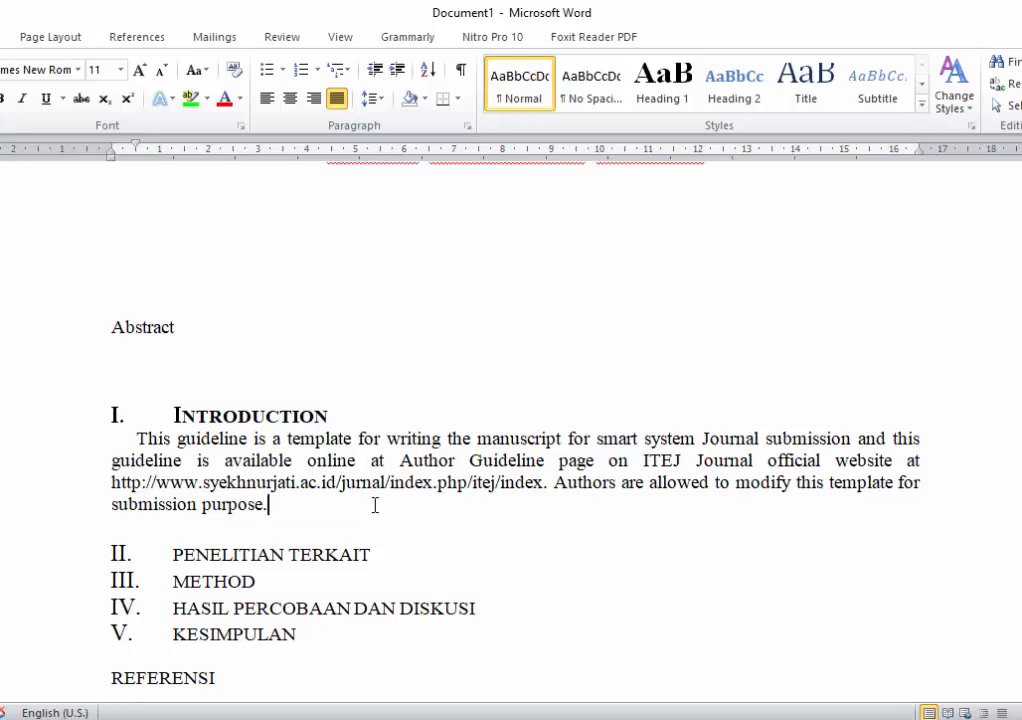
{"action": "key", "text": "Return"}
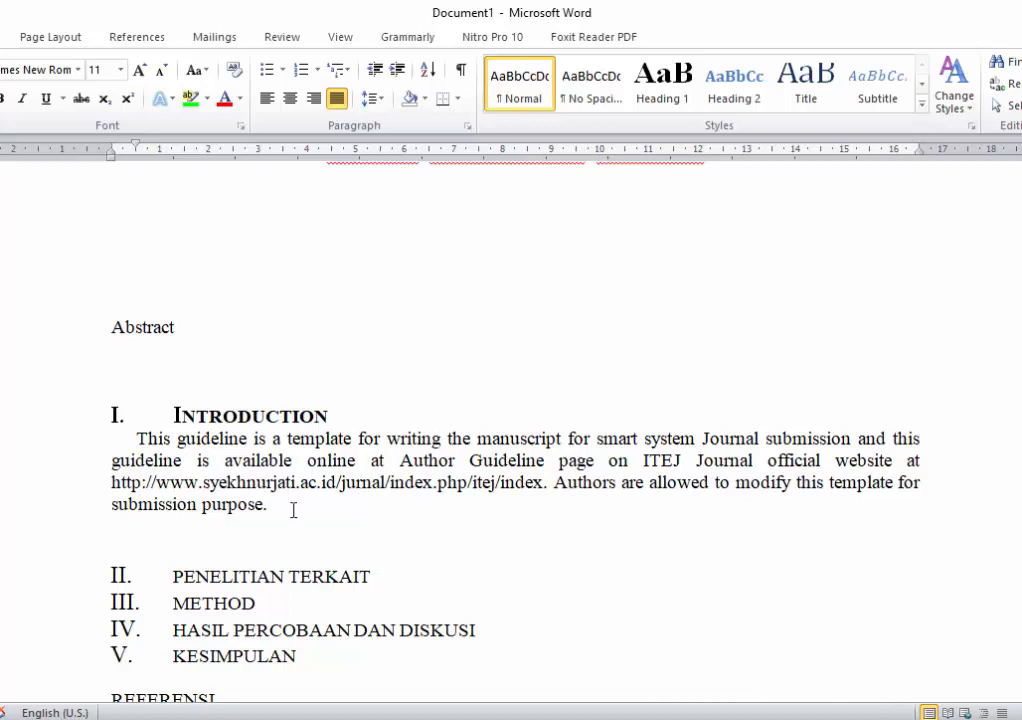
{"action": "key", "text": "Return"}
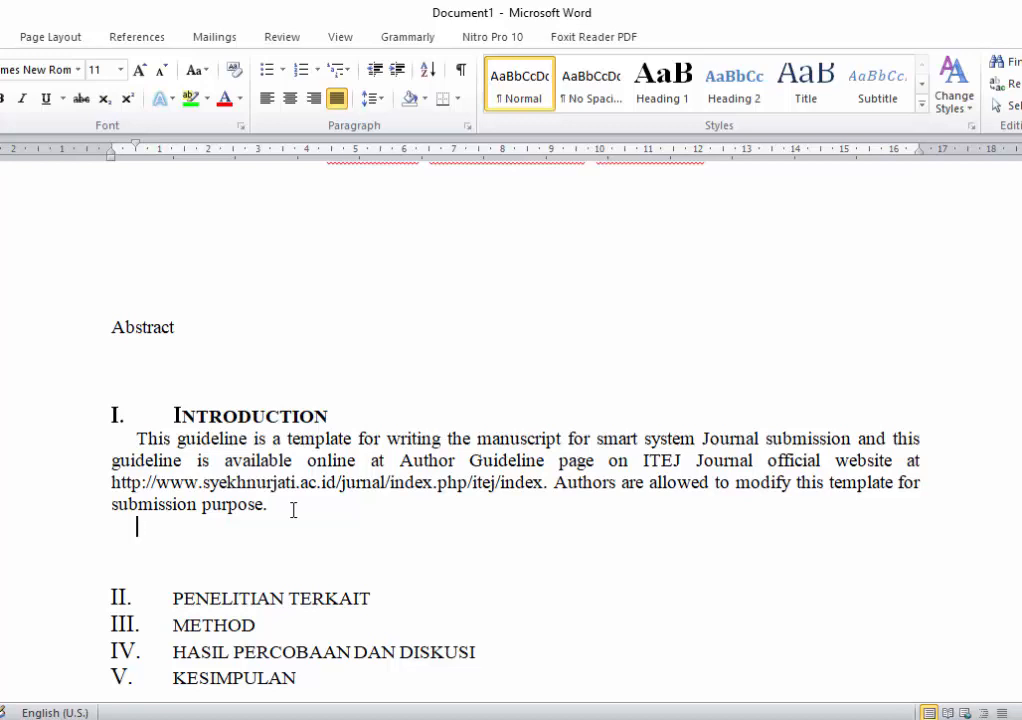
Step: In Mendeley Desktop, open "Comparison of Image Matching Techniques" and copy its Introduction text from "In today's times" through "scene reconstruction,"
{"action": "left_click", "coordinate": [547, 718]}
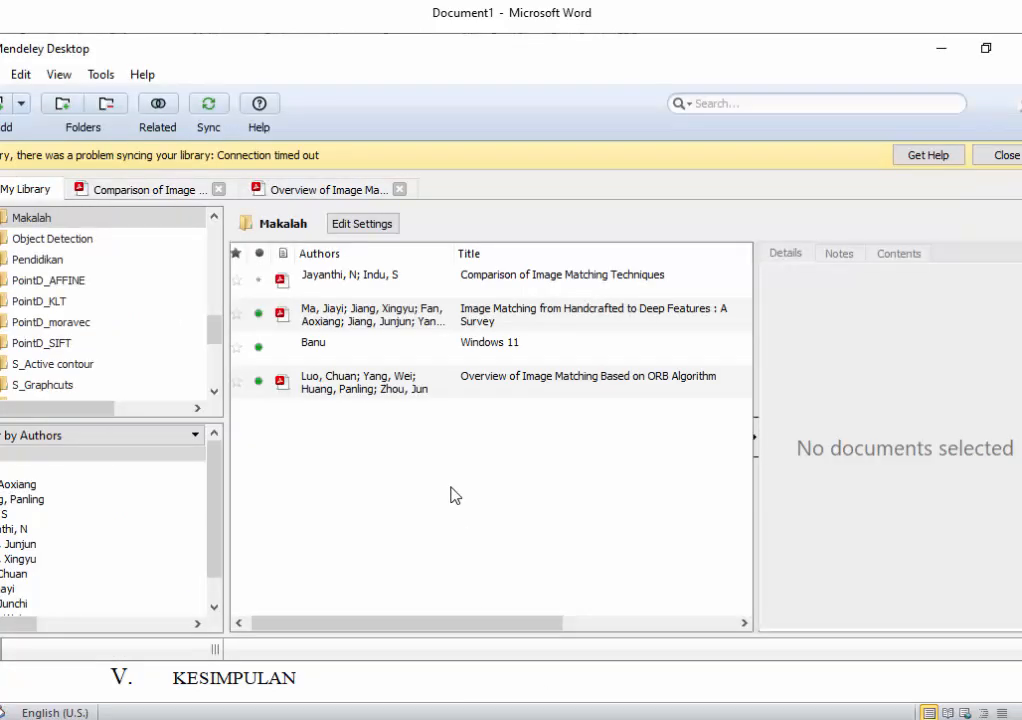
{"action": "double_click", "coordinate": [538, 278]}
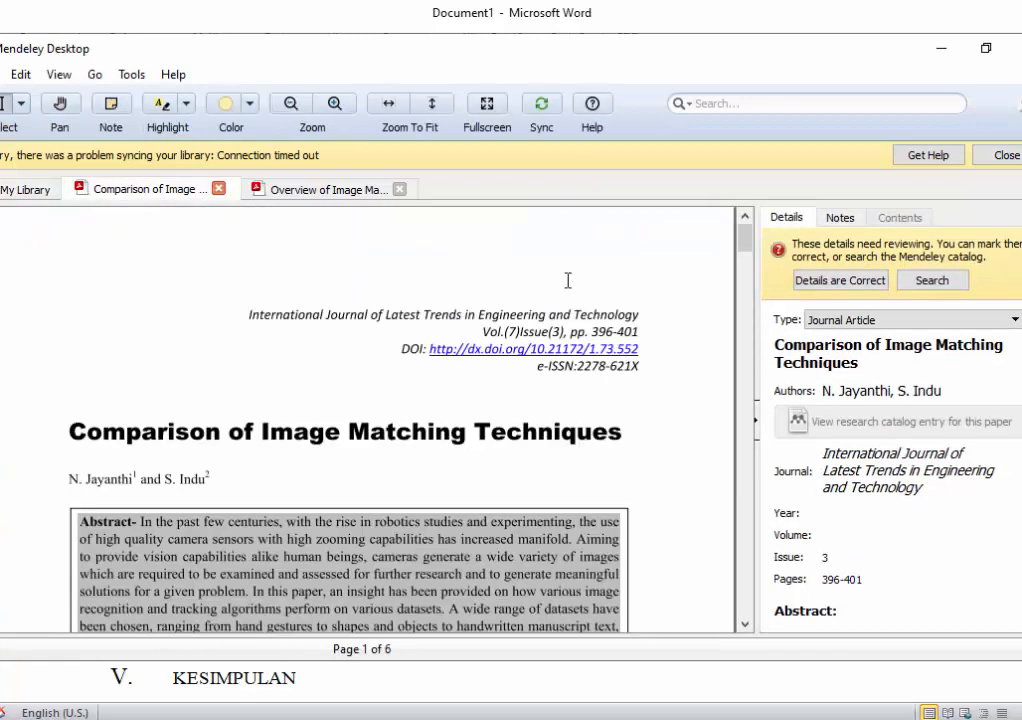
{"action": "left_click", "coordinate": [746, 266]}
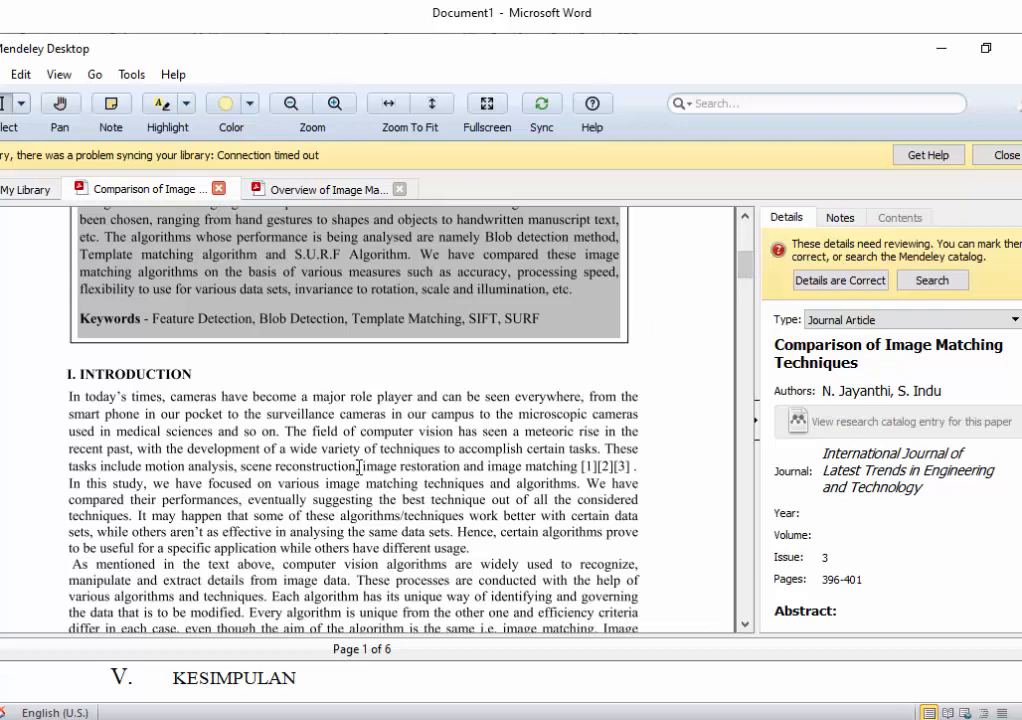
{"action": "mouse_move", "coordinate": [359, 466]}
{"action": "left_mouse_down"}
{"action": "mouse_move", "coordinate": [207, 421]}
{"action": "mouse_move", "coordinate": [65, 401]}
{"action": "mouse_move", "coordinate": [359, 466]}
{"action": "left_mouse_up"}
{"action": "left_click", "coordinate": [65, 401]}
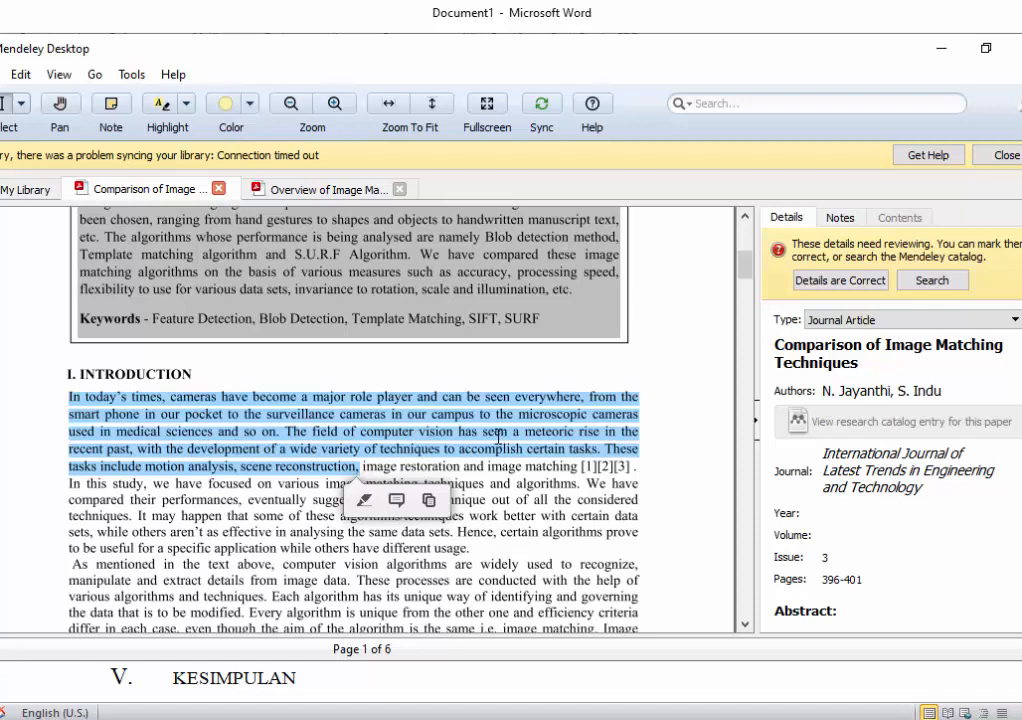
{"action": "left_click", "coordinate": [429, 501]}
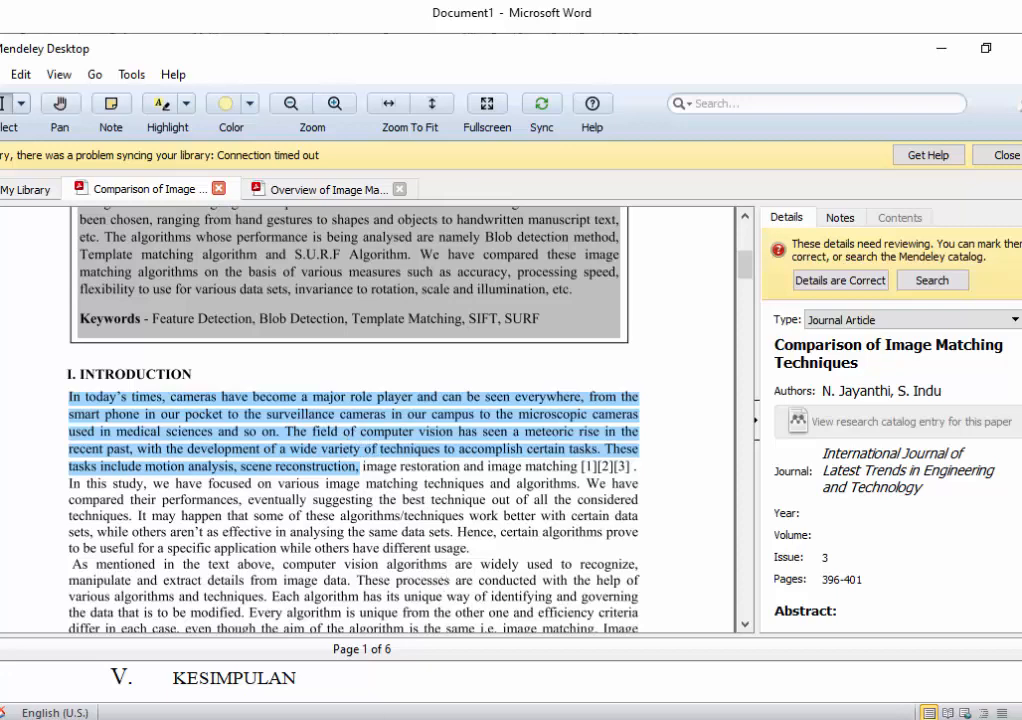
Step: Minimize Mendeley Desktop, switch to Chrome and open Google Translate with English to Indonesian translation
{"action": "left_click", "coordinate": [342, 718]}
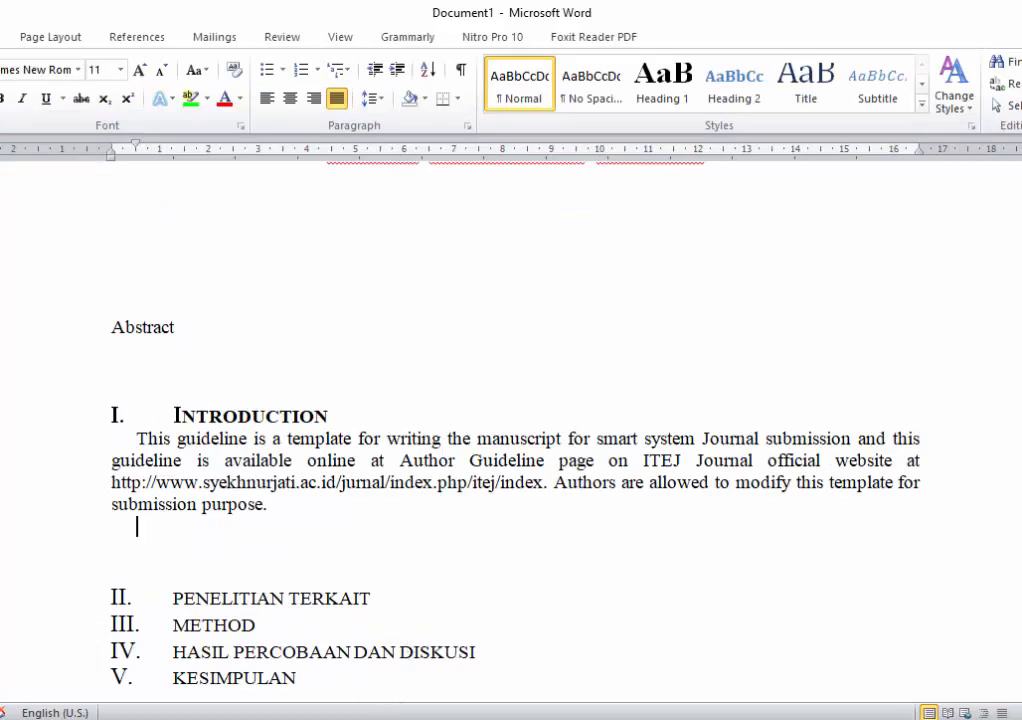
{"action": "key", "text": "alt+Tab"}
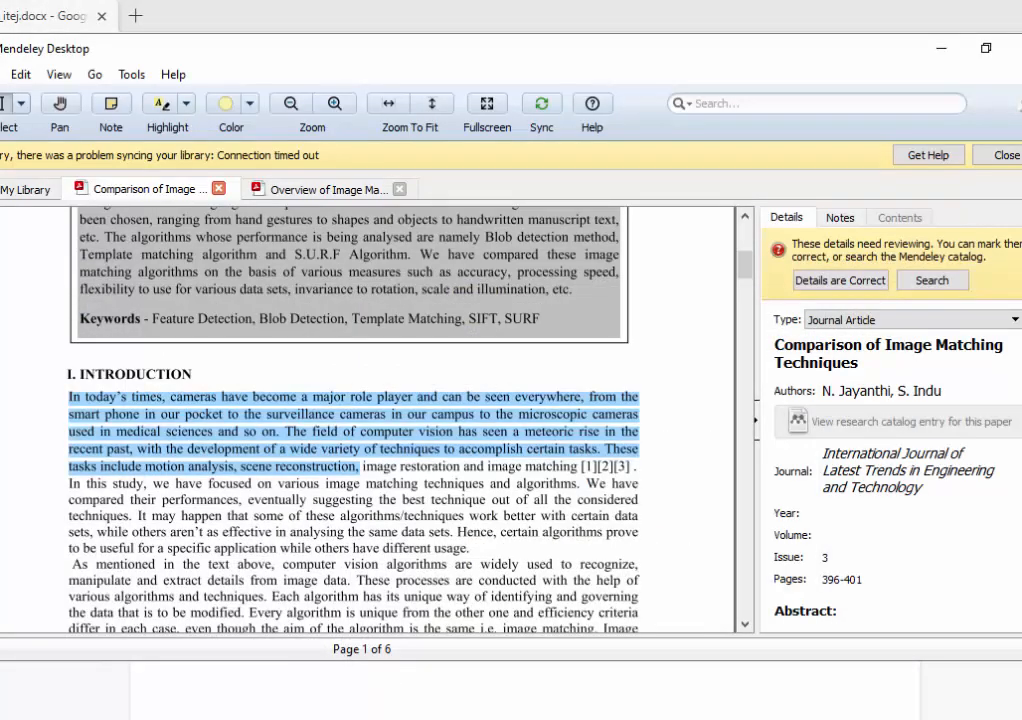
{"action": "left_click", "coordinate": [941, 48]}
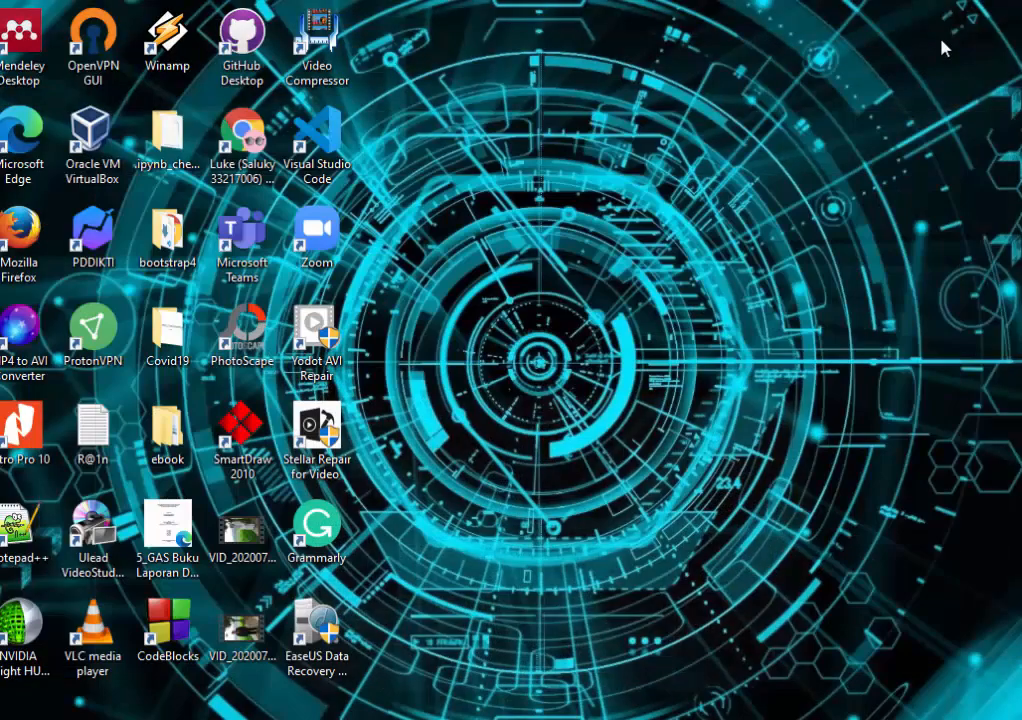
{"action": "double_click", "coordinate": [242, 135]}
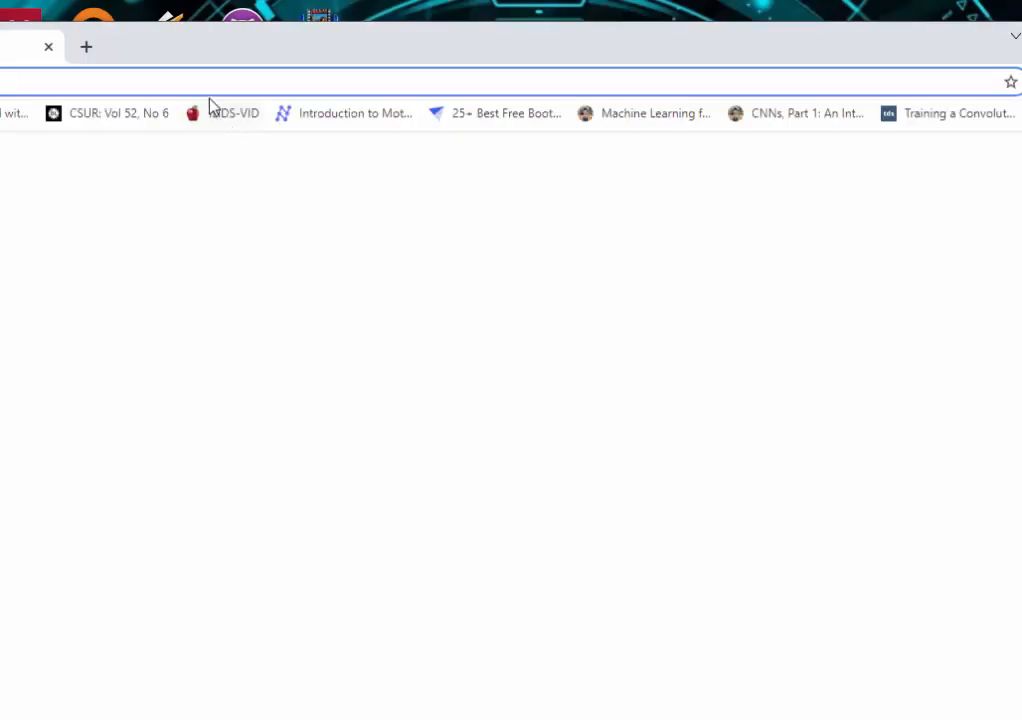
{"action": "left_click", "coordinate": [222, 85]}
{"action": "key", "text": "ctrl+v"}
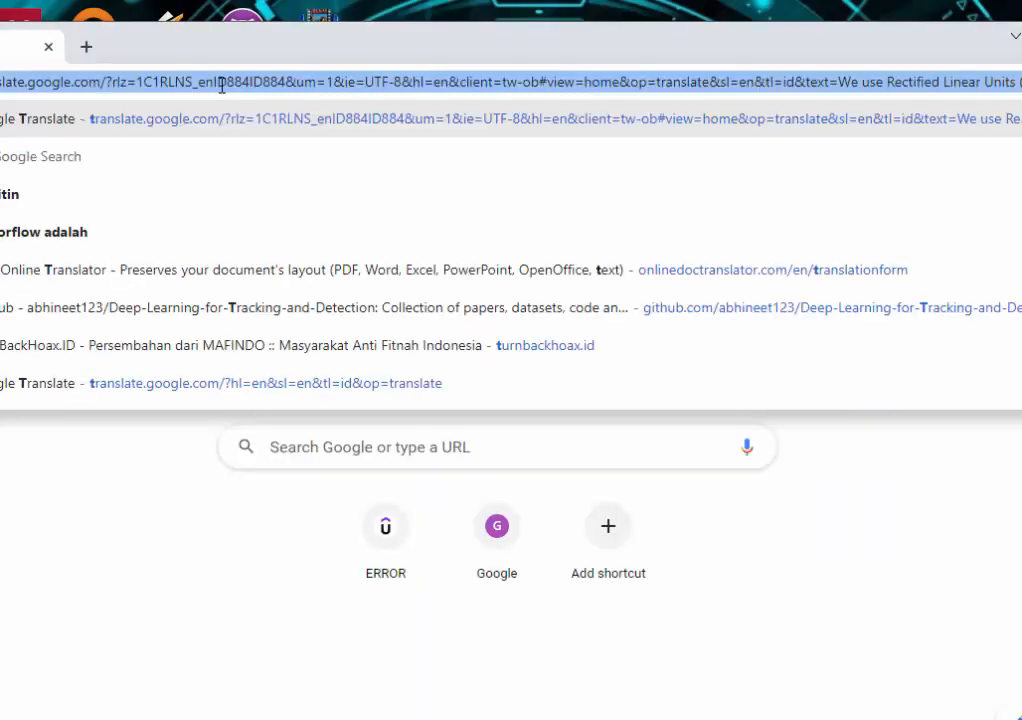
{"action": "key", "text": "Return"}
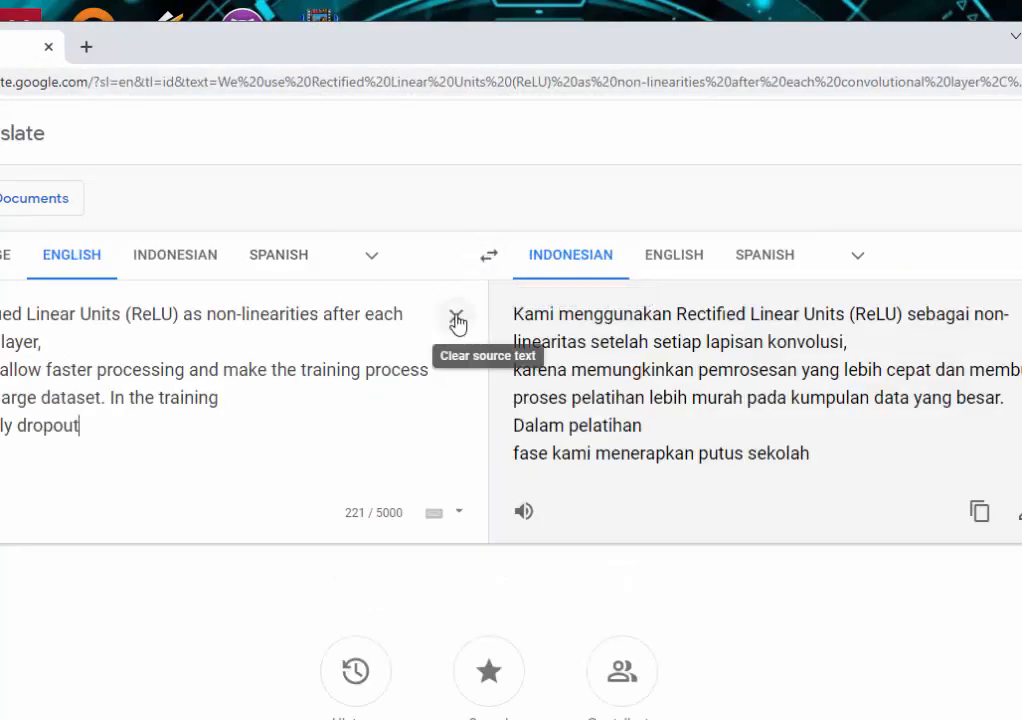
Step: Replace the source text with the copied passage and paste its Indonesian translation under the Introduction paragraph in Word
{"action": "left_click", "coordinate": [456, 316]}
{"action": "key", "text": "ctrl+v"}
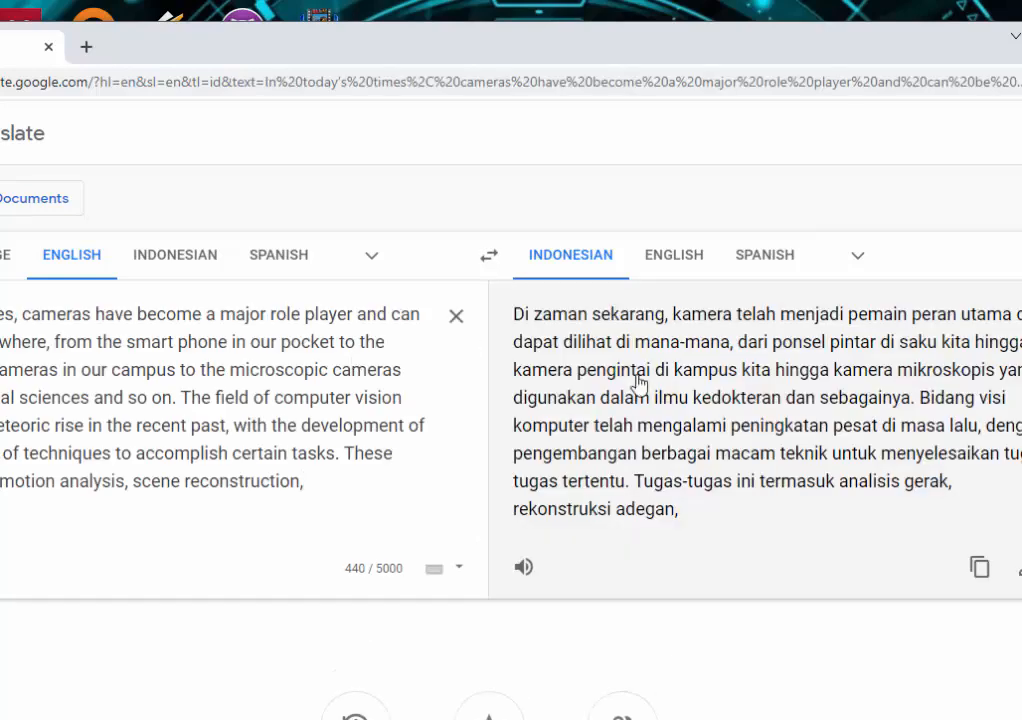
{"action": "left_click", "coordinate": [977, 578]}
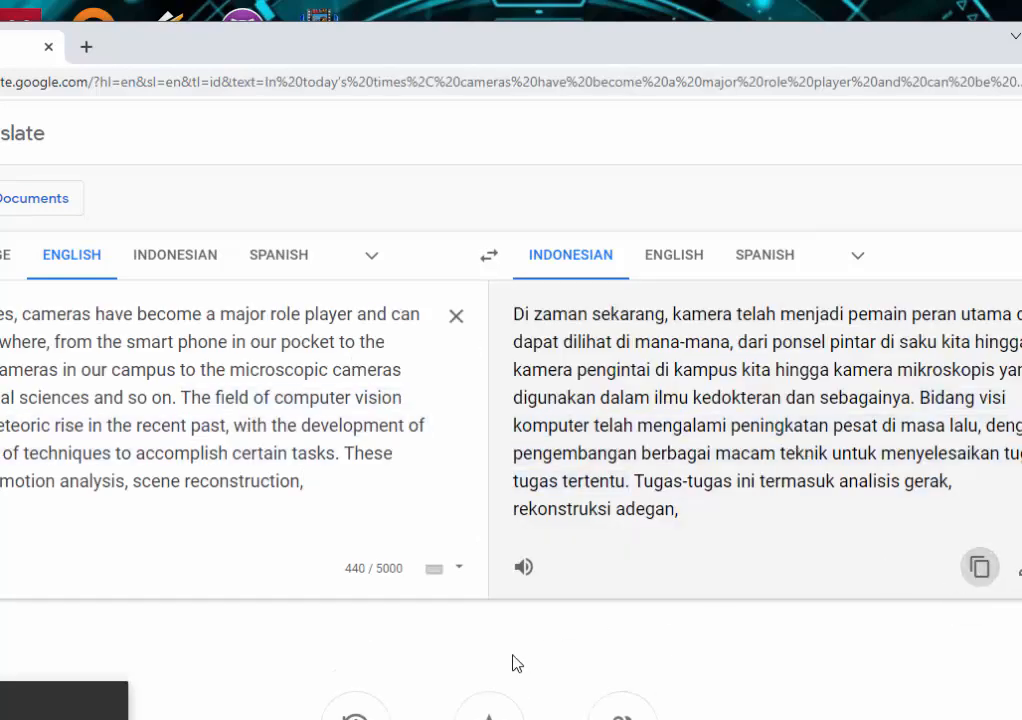
{"action": "left_click", "coordinate": [480, 718]}
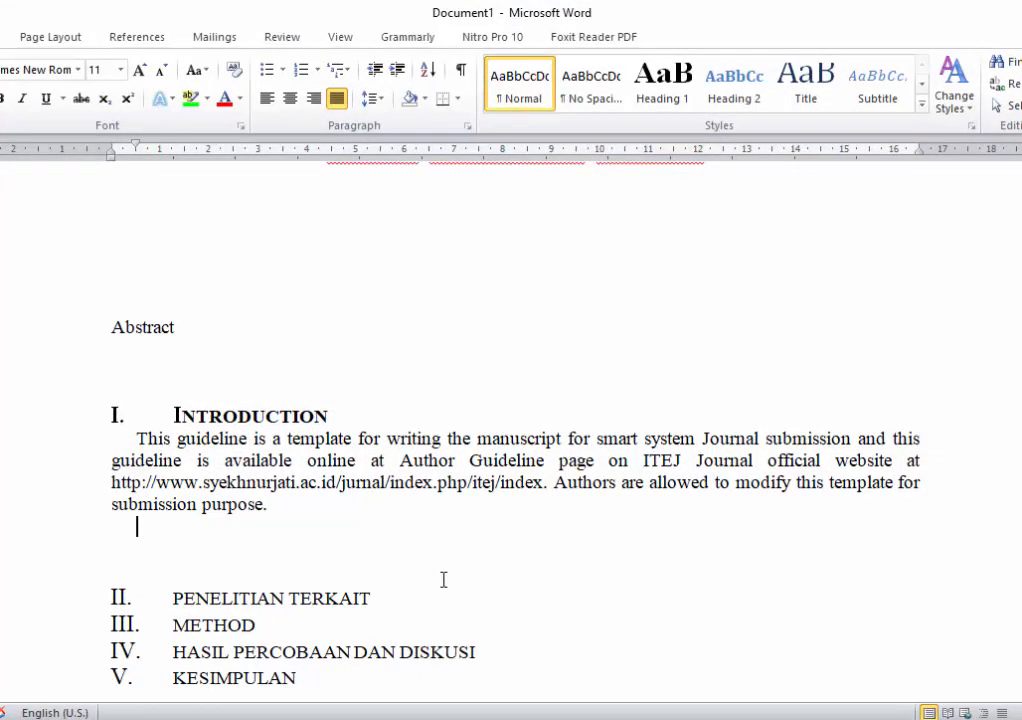
{"action": "key", "text": "ctrl+v"}
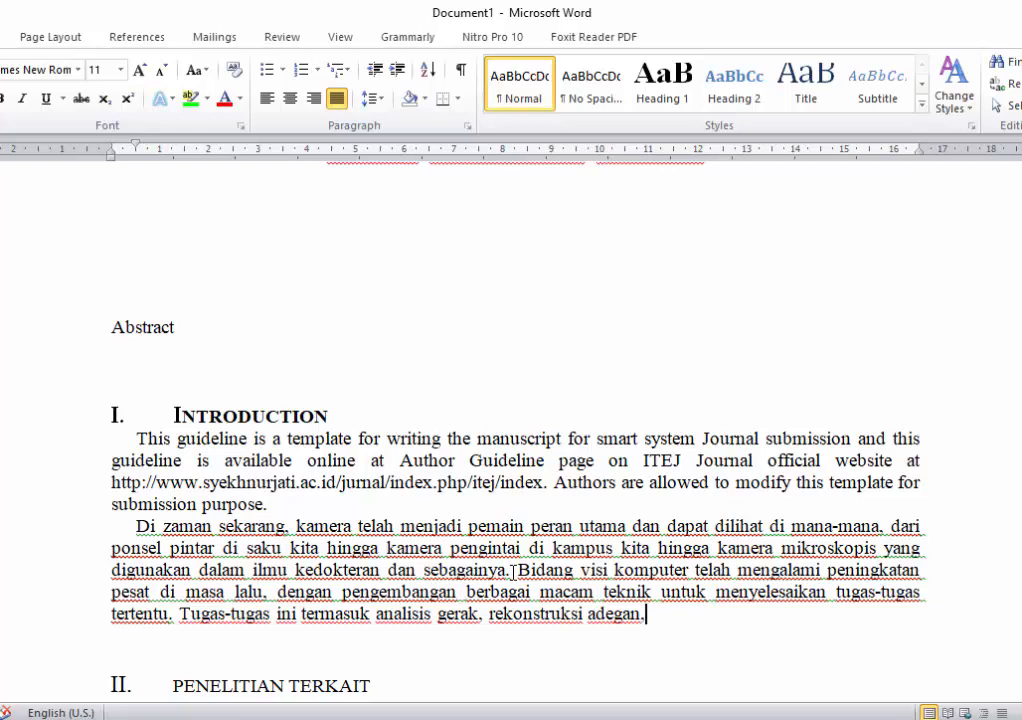
Step: Write the paraphrased sentence "Kamera saat ini menjadi trend teknologi yang digunakan oleh setiap orang" below the translated passage
{"action": "key", "text": "Return"}
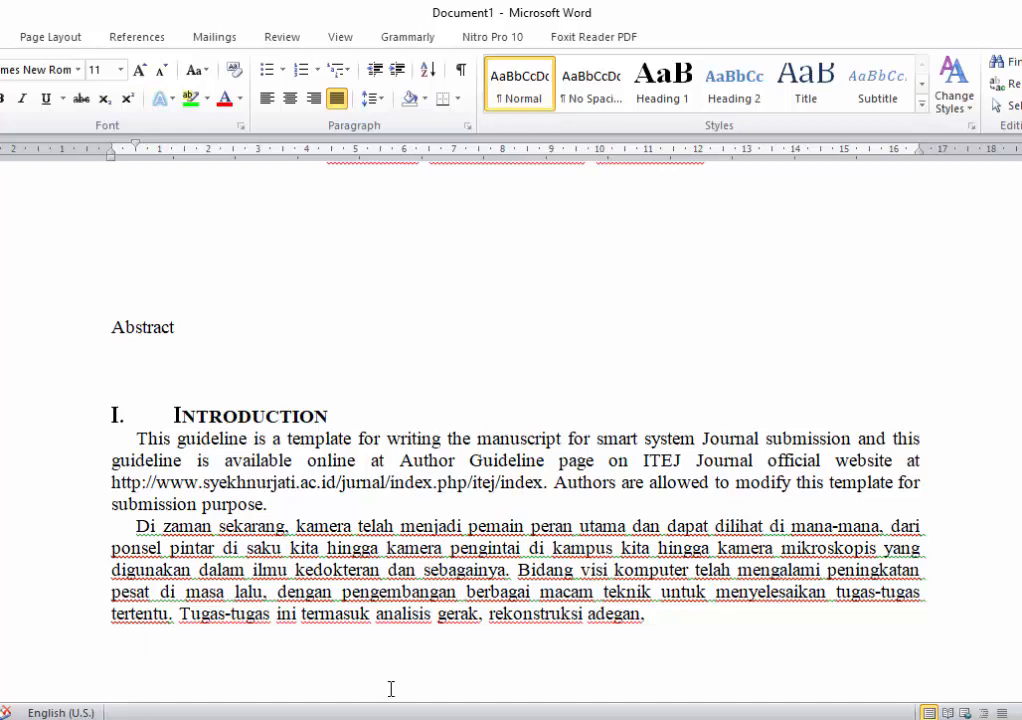
{"action": "type", "text": "KAMER"}
{"action": "key", "text": "BackSpace"}
{"action": "key", "text": "BackSpace"}
{"action": "key", "text": "BackSpace"}
{"action": "key", "text": "BackSpace"}
{"action": "key", "text": "BackSpace"}
{"action": "type", "text": "Kamera"}
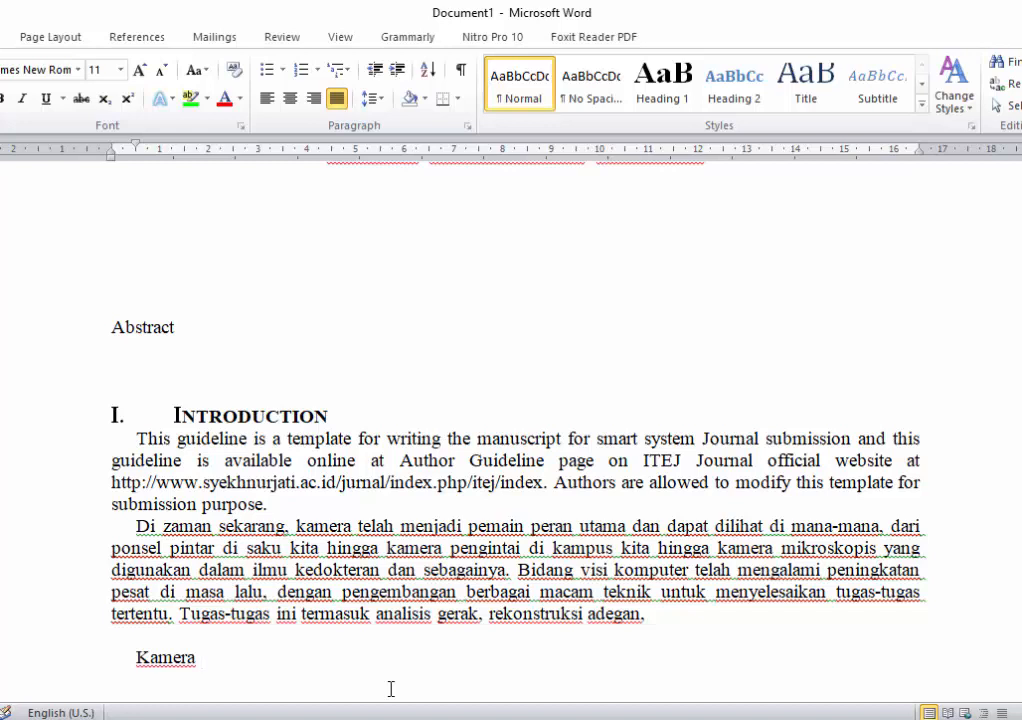
{"action": "type", "text": " saat ini"}
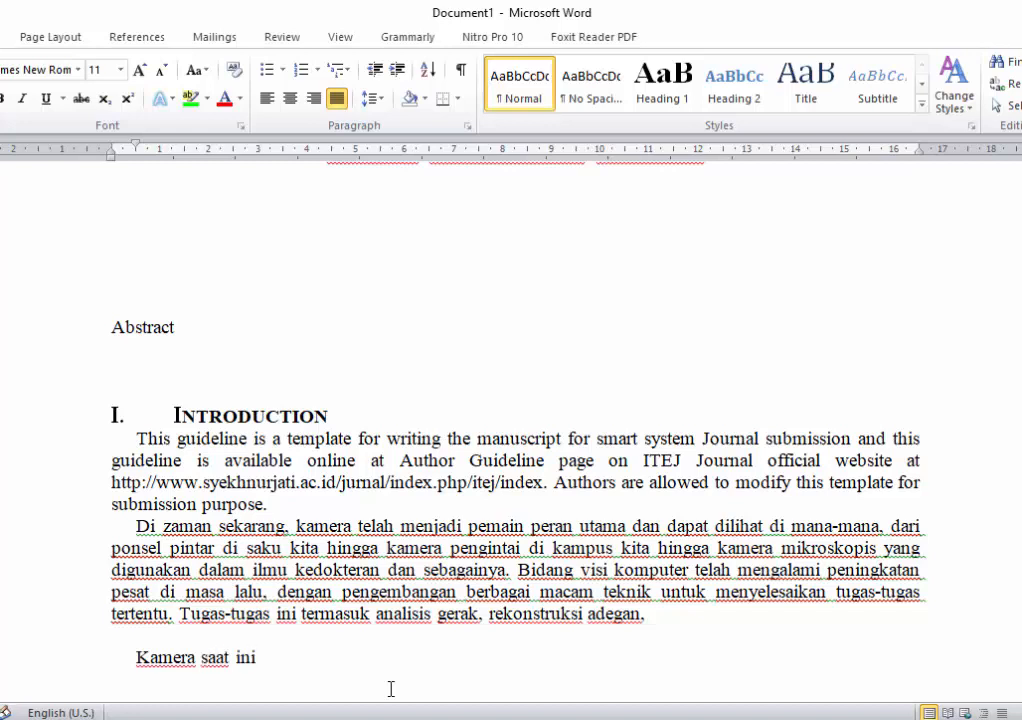
{"action": "type", "text": " menjadi tre"}
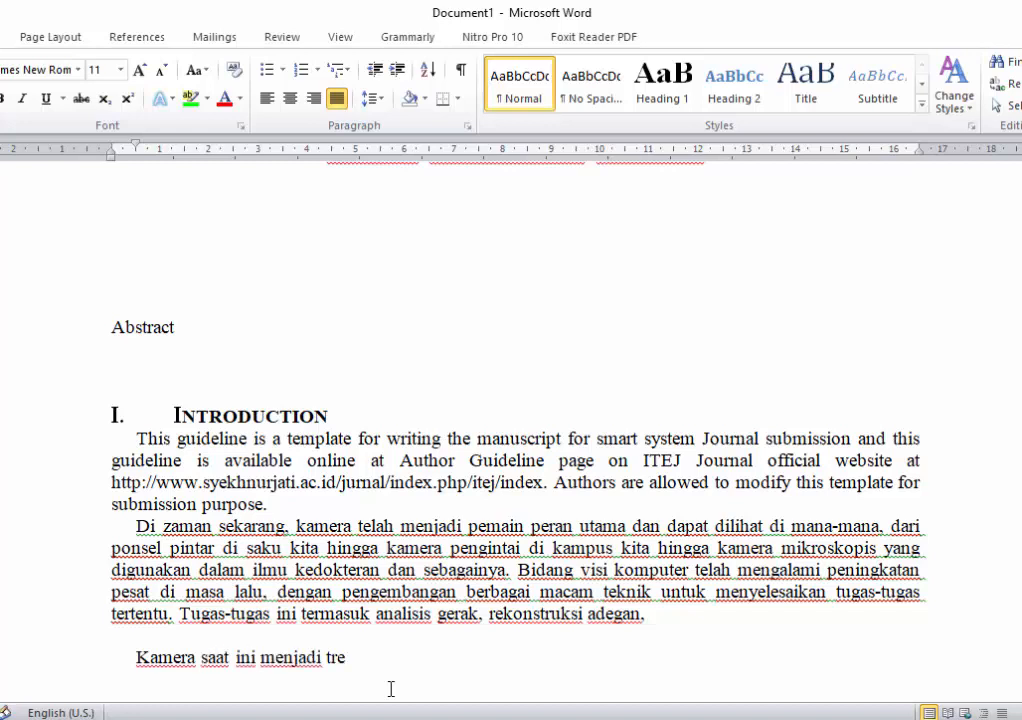
{"action": "type", "text": "nd teknologi yang dig"}
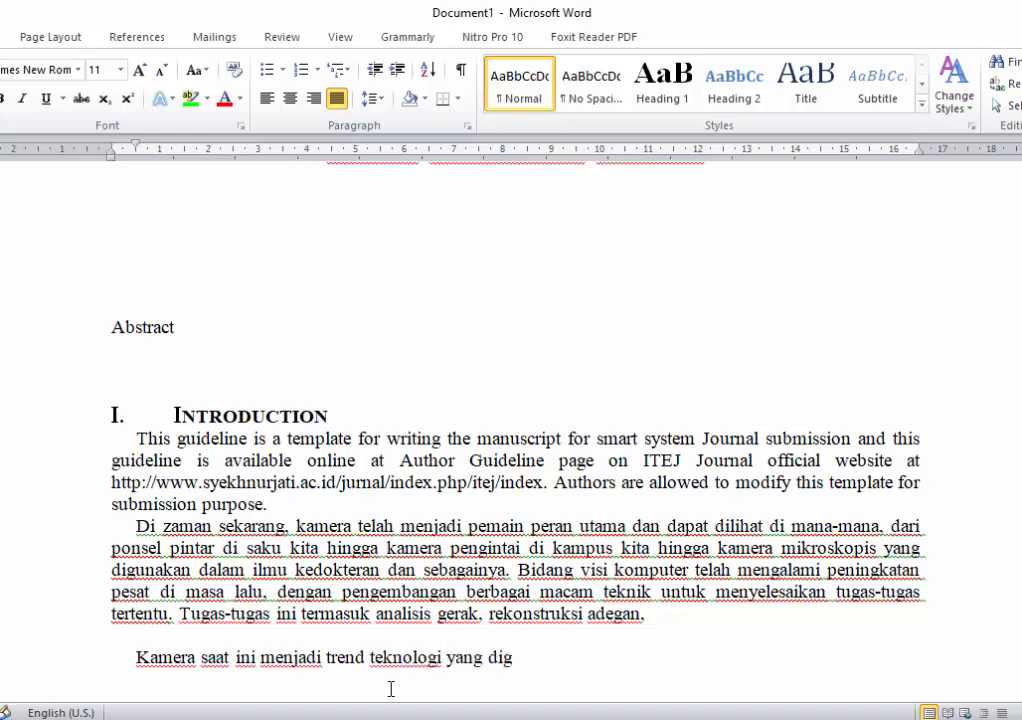
{"action": "type", "text": "unakan ole"}
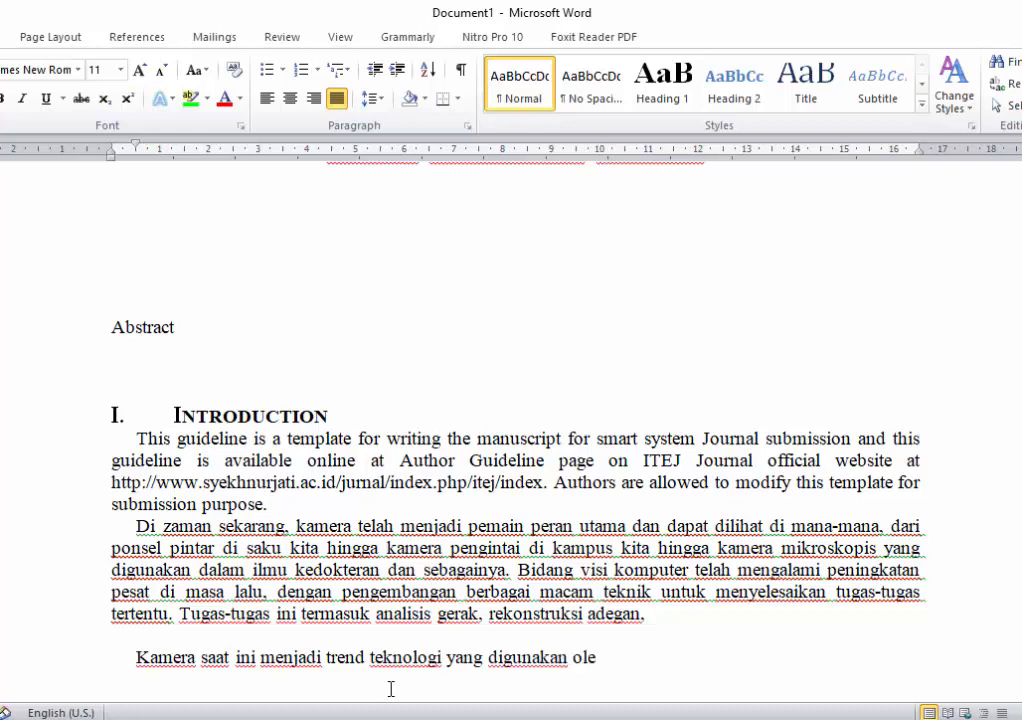
{"action": "type", "text": "h setiap orang"}
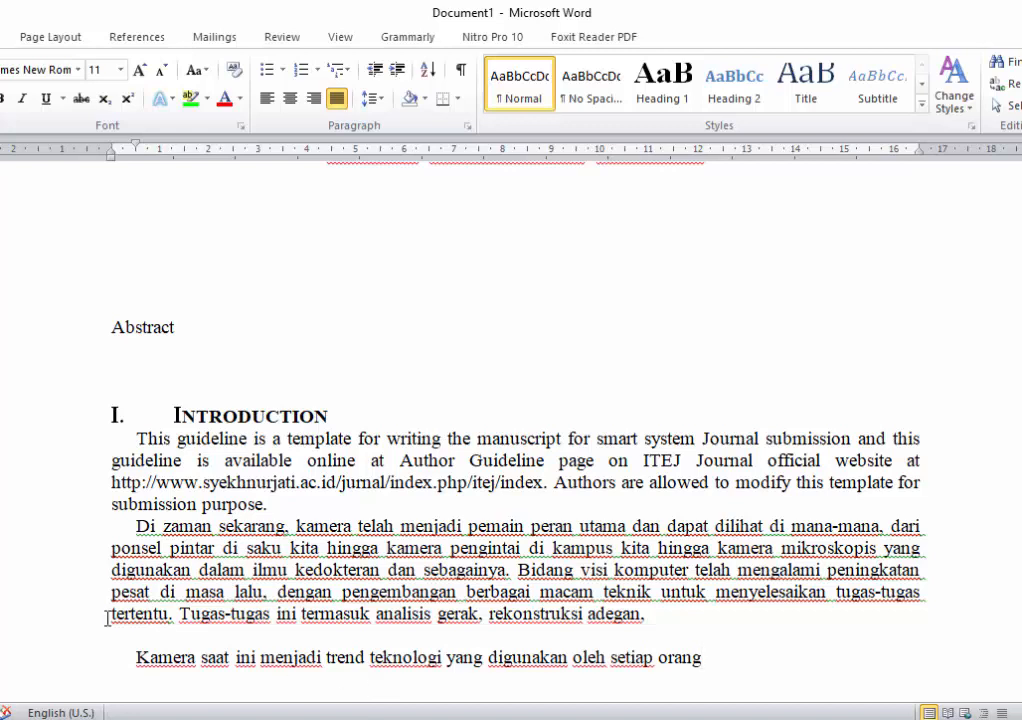
Step: Insert a Mendeley citation of "Comparison of Image Matching Techniques" at the end of the paraphrased camera sentence
{"action": "left_click_drag", "start_coordinate": [137, 526], "coordinate": [630, 614]}
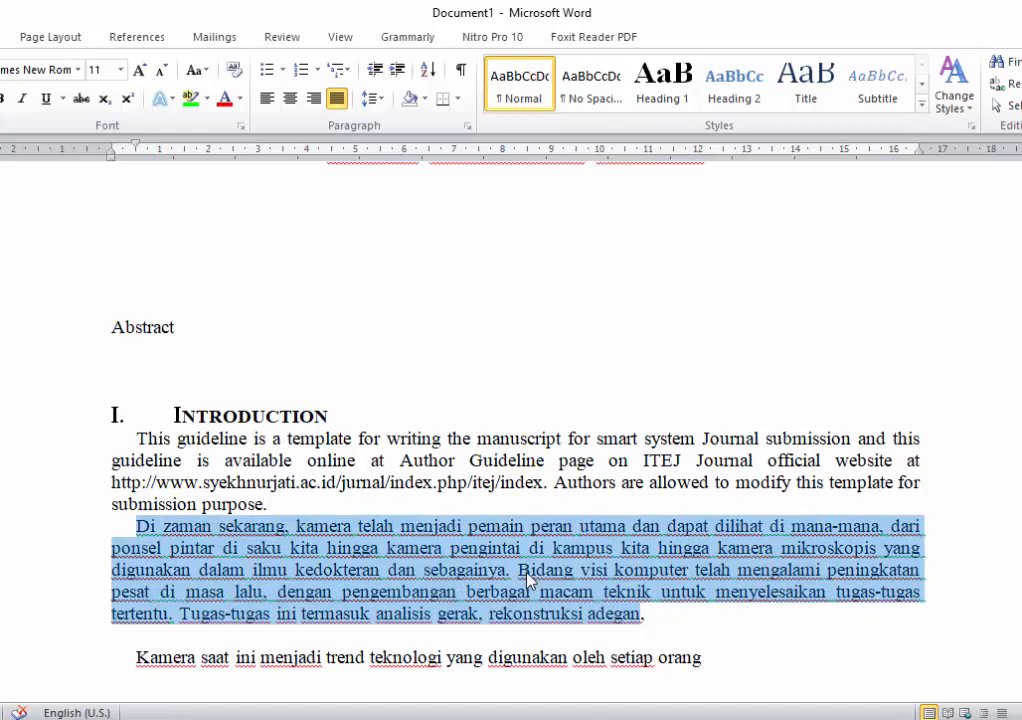
{"action": "left_click", "coordinate": [708, 664]}
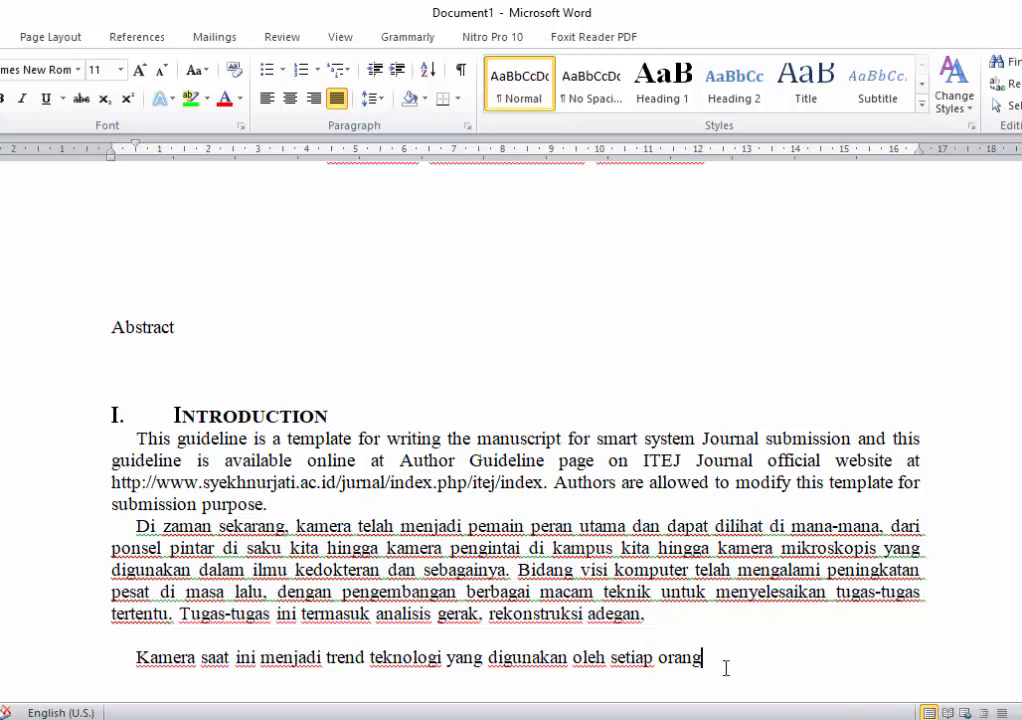
{"action": "left_click", "coordinate": [138, 38]}
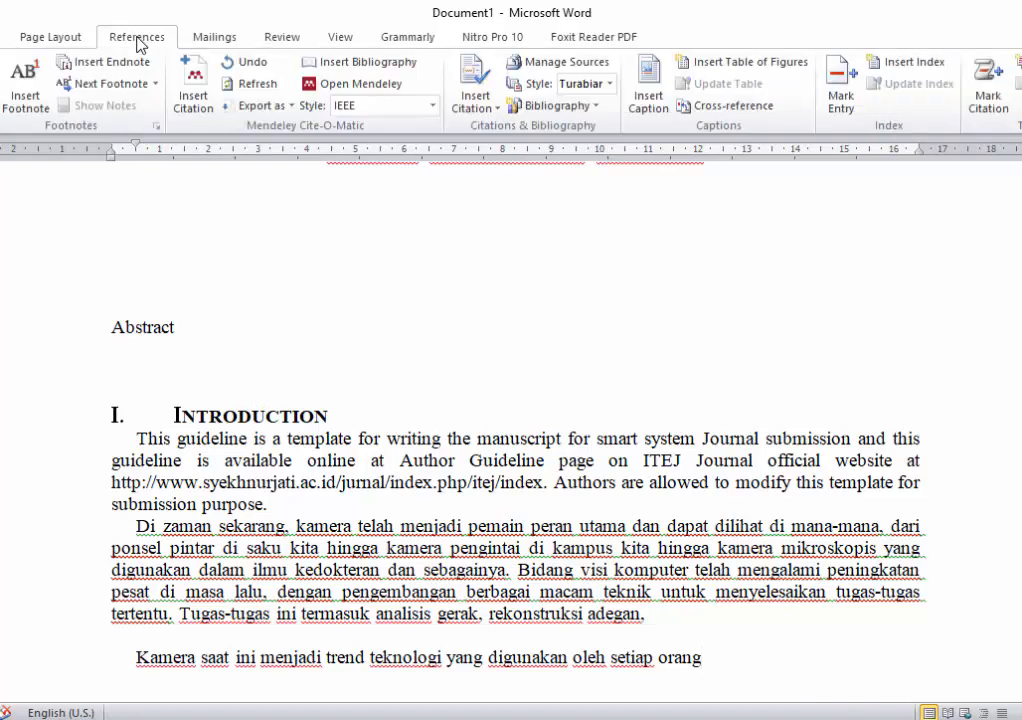
{"action": "left_click", "coordinate": [198, 97]}
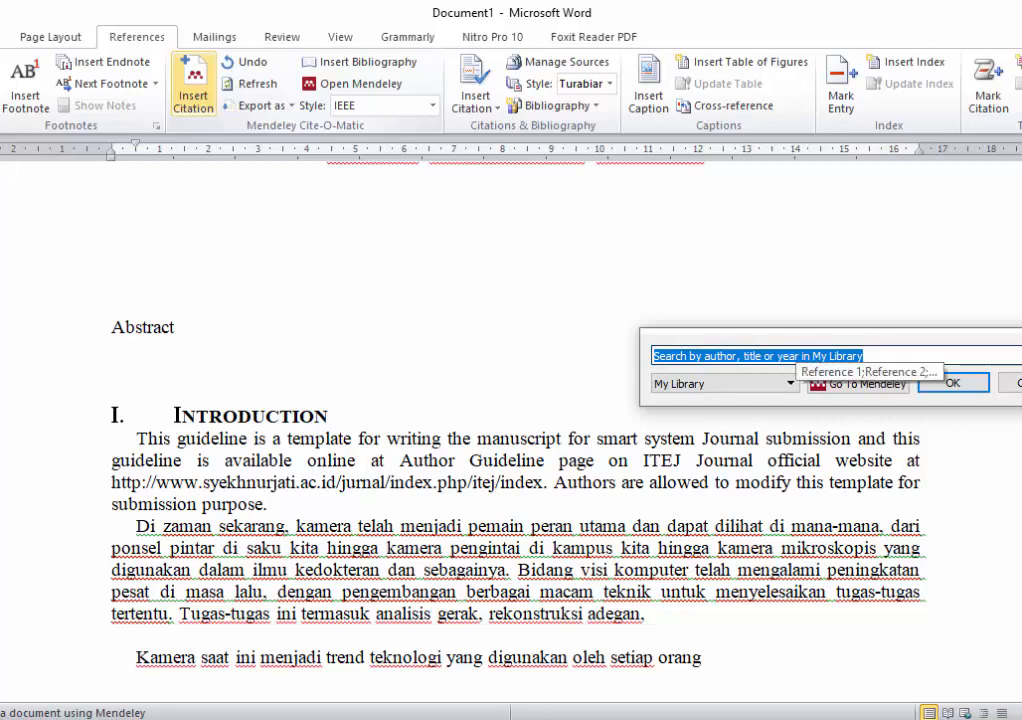
{"action": "key", "text": "Escape"}
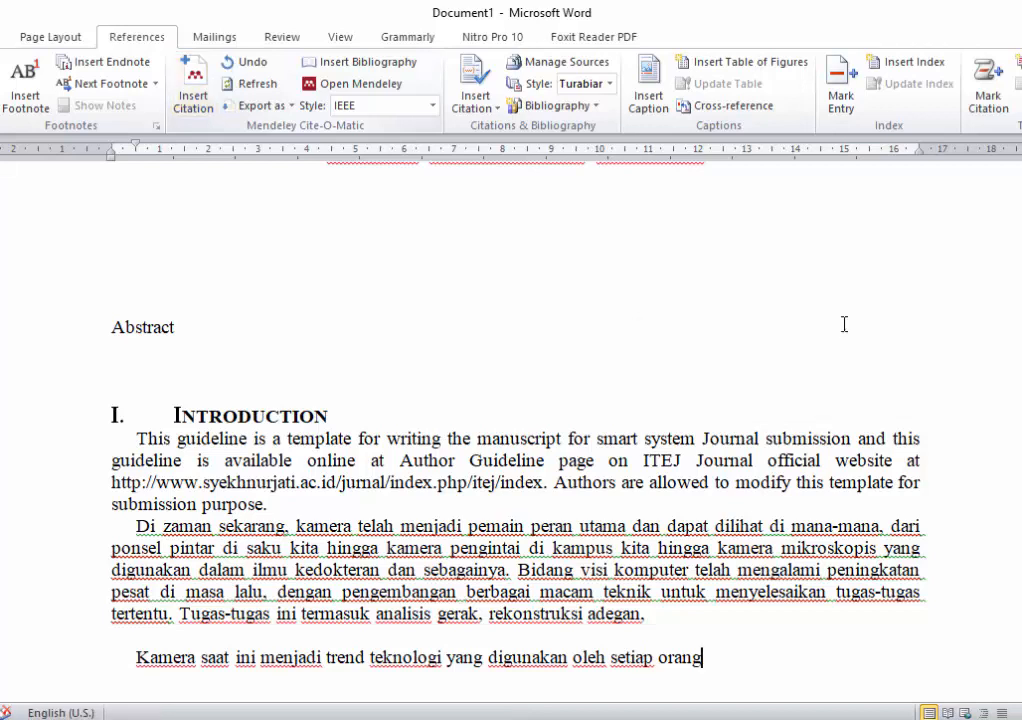
{"action": "left_click", "coordinate": [193, 86]}
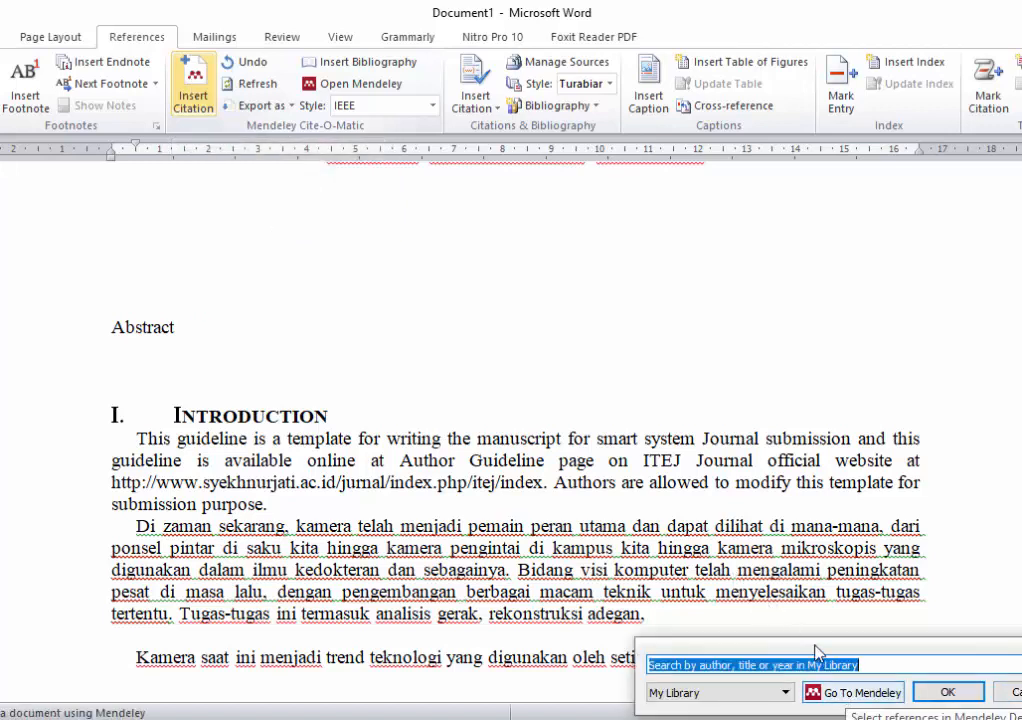
{"action": "left_click_drag", "start_coordinate": [815, 655], "coordinate": [518, 314]}
{"action": "left_click", "coordinate": [557, 362]}
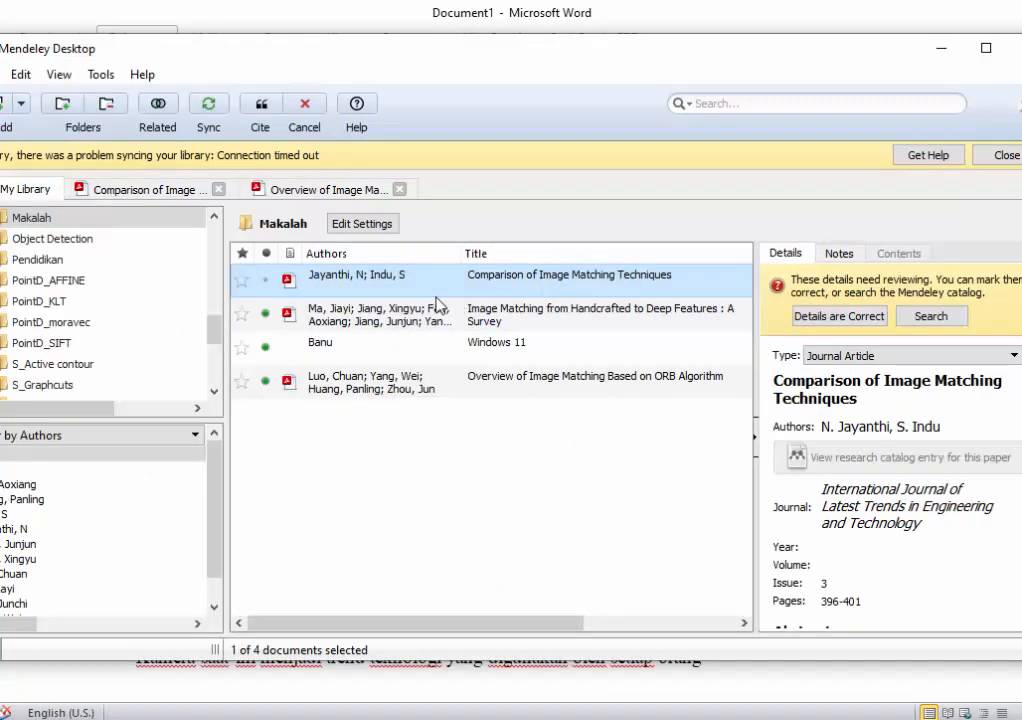
{"action": "double_click", "coordinate": [551, 283]}
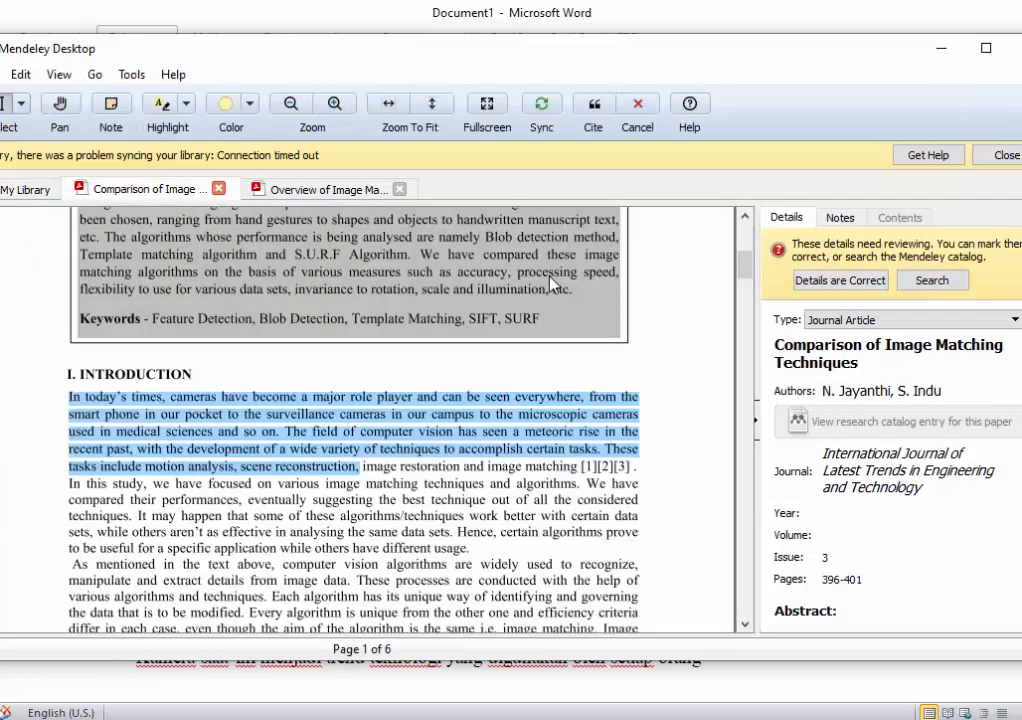
{"action": "left_click", "coordinate": [593, 111]}
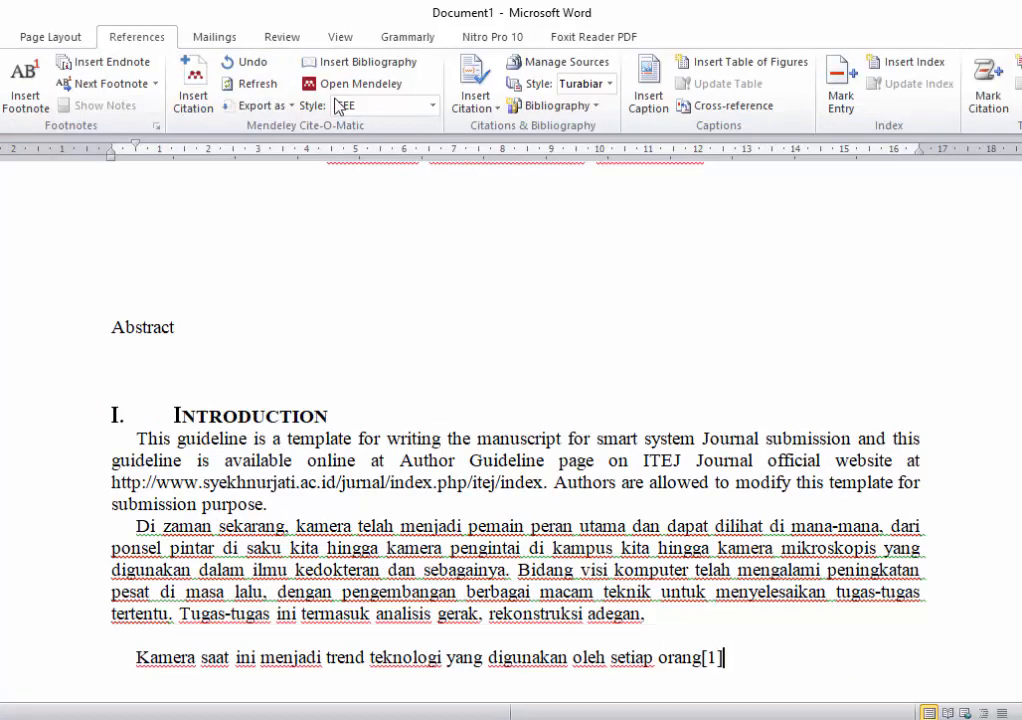
Step: Switch the Mendeley citation style to American Political Science Association and back to IEEE
{"action": "left_click", "coordinate": [433, 106]}
{"action": "left_click", "coordinate": [427, 146]}
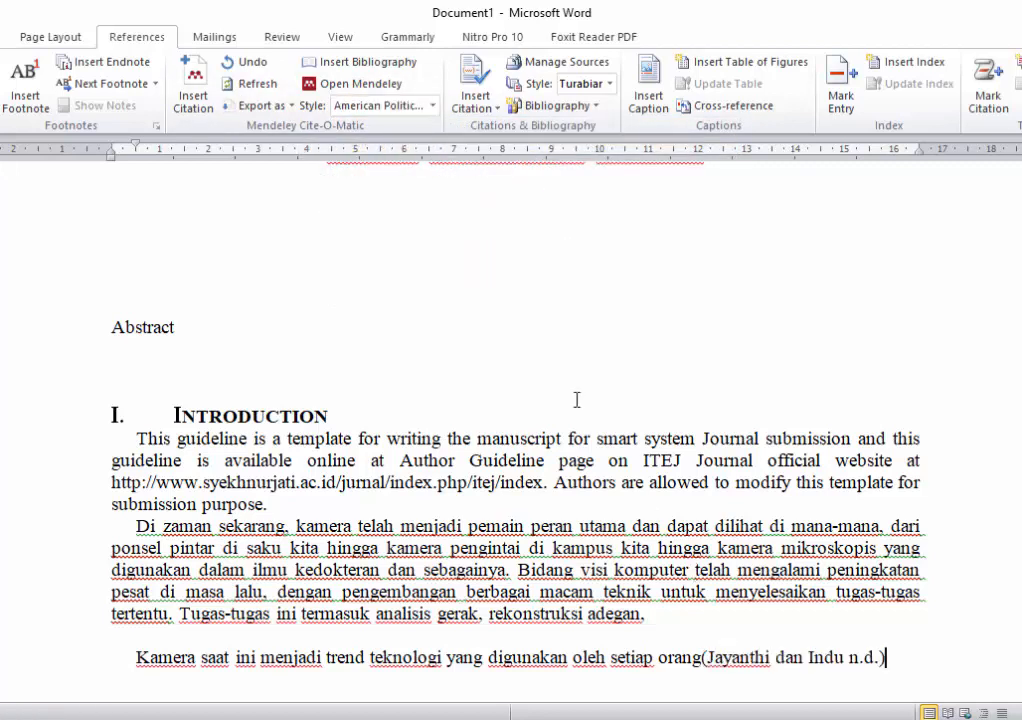
{"action": "left_click", "coordinate": [433, 105]}
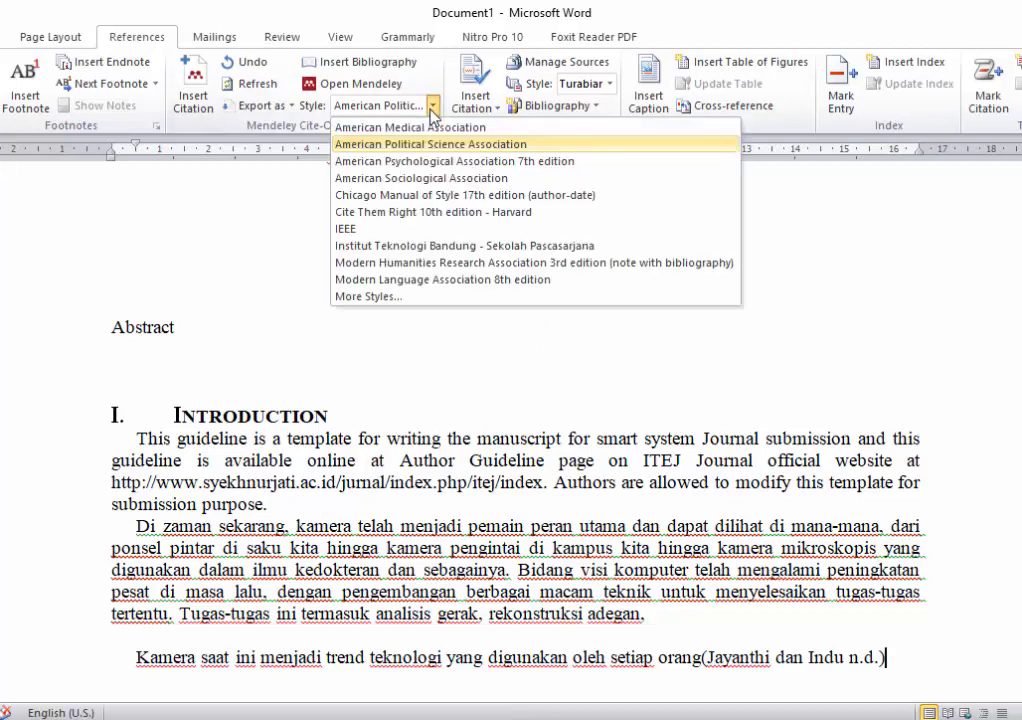
{"action": "left_click", "coordinate": [395, 229]}
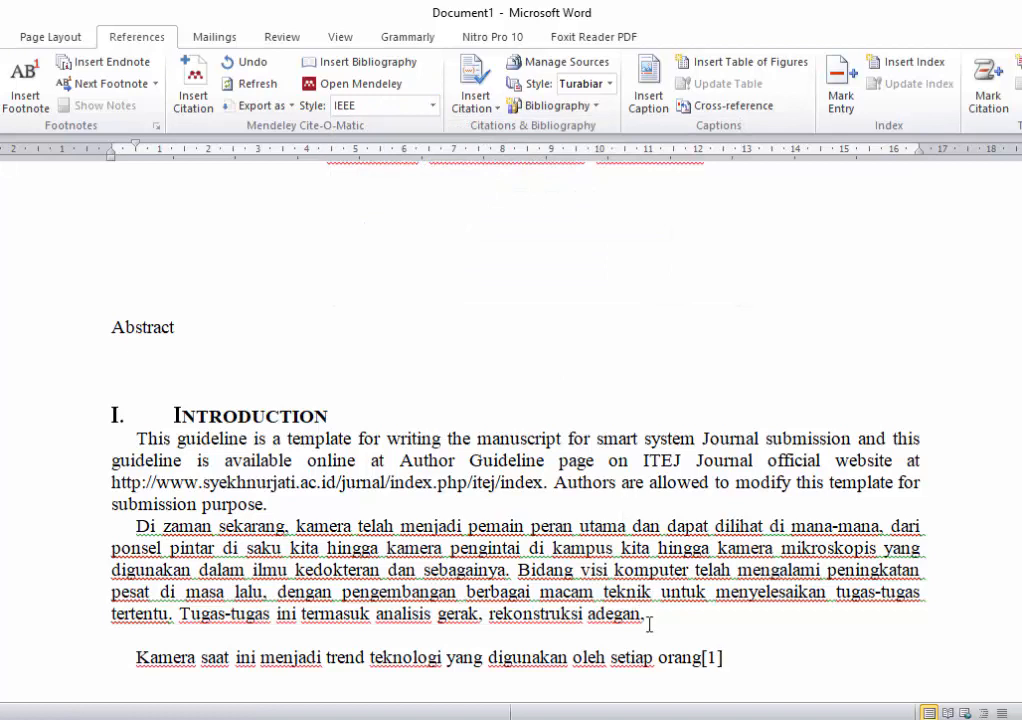
Step: Delete the translated passage and extend the paraphrased sentence before its citation with ", baik untuk pengawasan juga untuk pengenalan objek dan tindakannya", closing it with a period
{"action": "left_click_drag", "start_coordinate": [643, 613], "coordinate": [132, 532]}
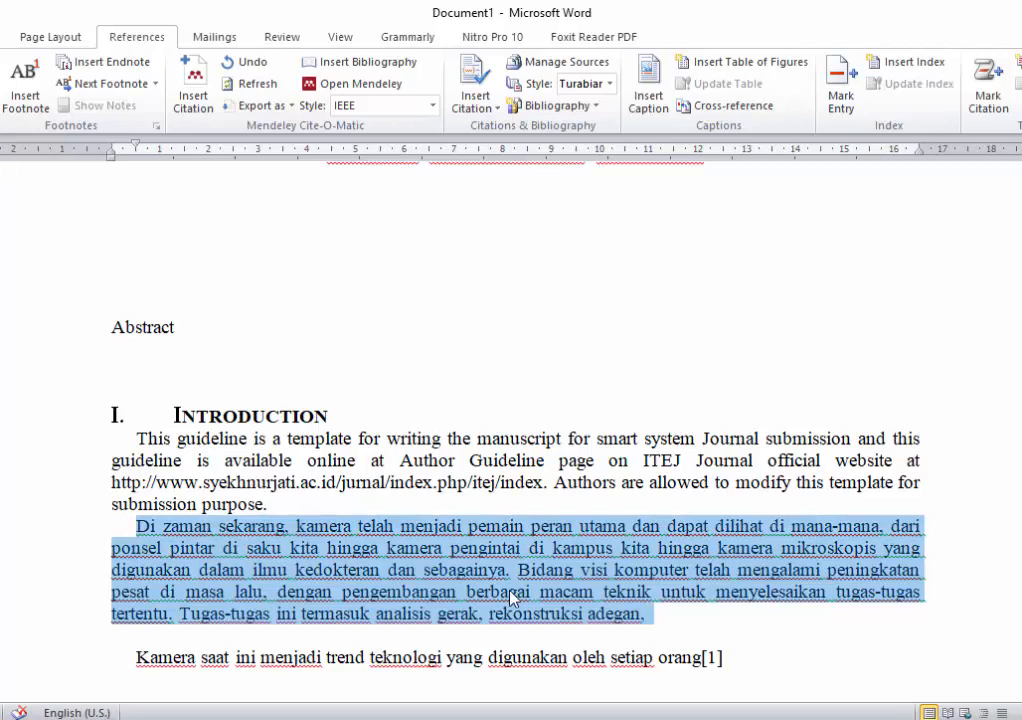
{"action": "key", "text": "Delete"}
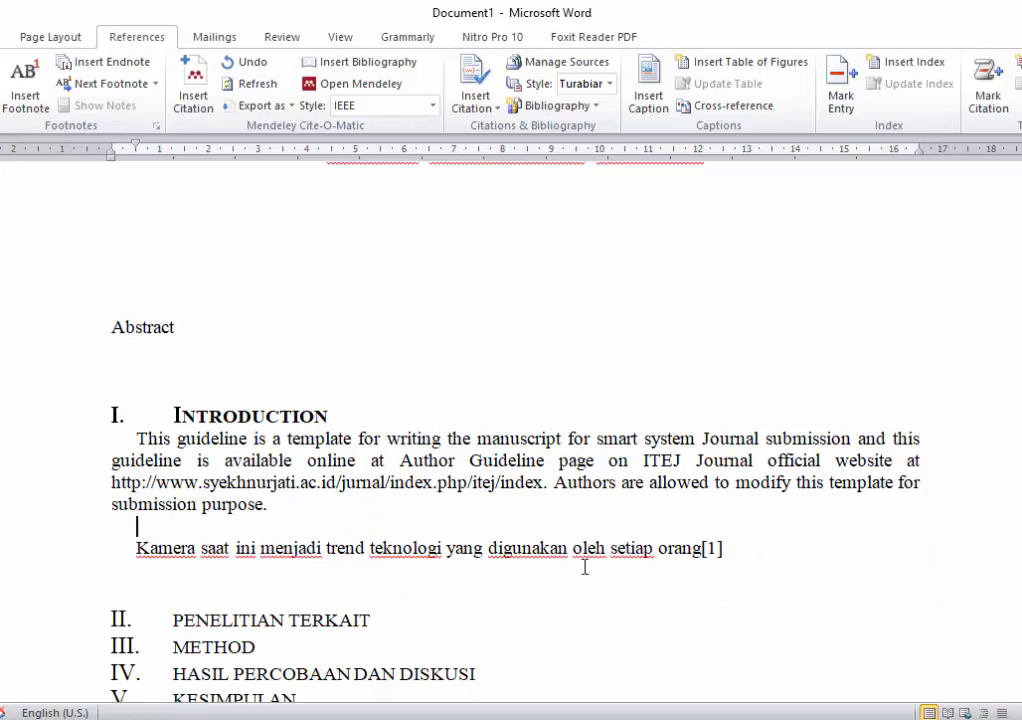
{"action": "left_click", "coordinate": [704, 549]}
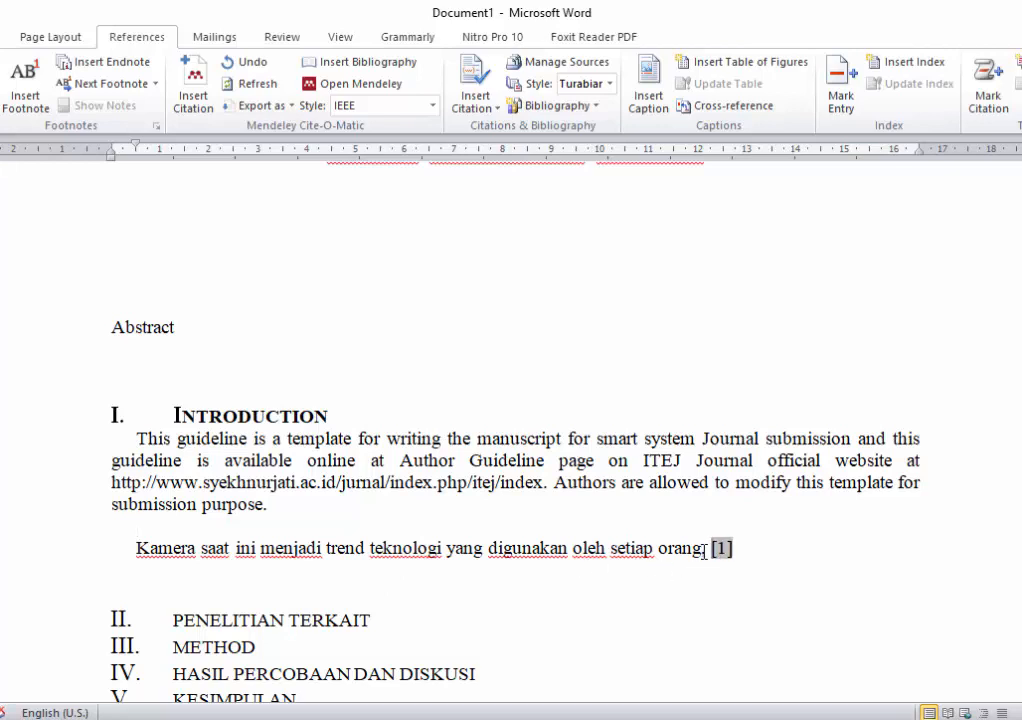
{"action": "type", "text": "baik"}
{"action": "type", "text": " untuk "}
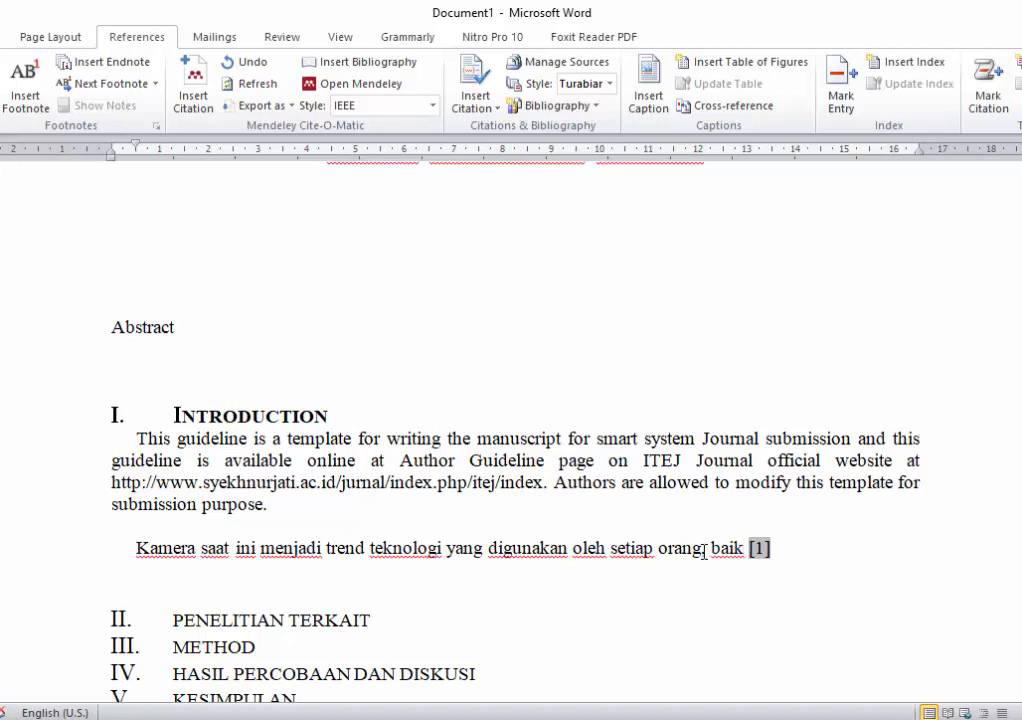
{"action": "type", "text": "pengawasan"}
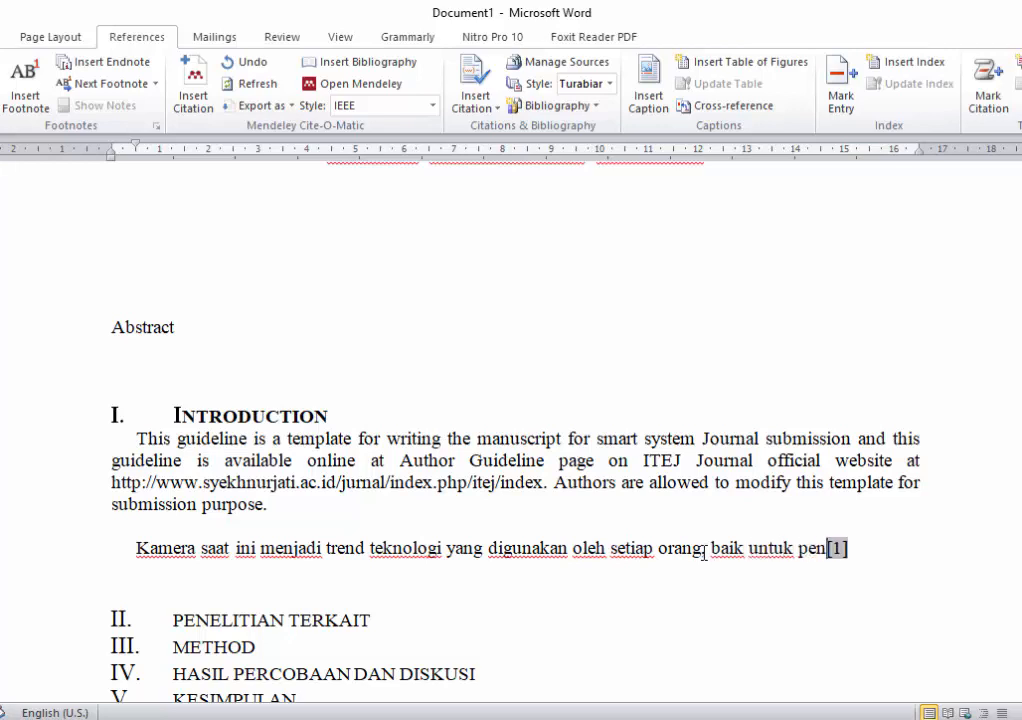
{"action": "type", "text": " juga un"}
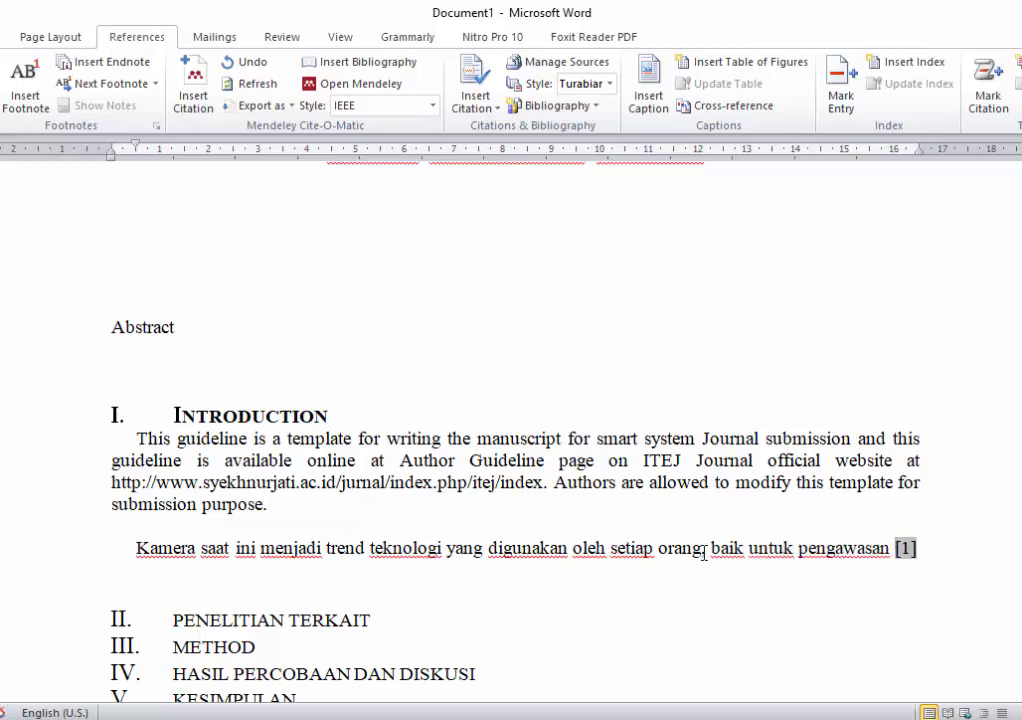
{"action": "type", "text": "tuk penge"}
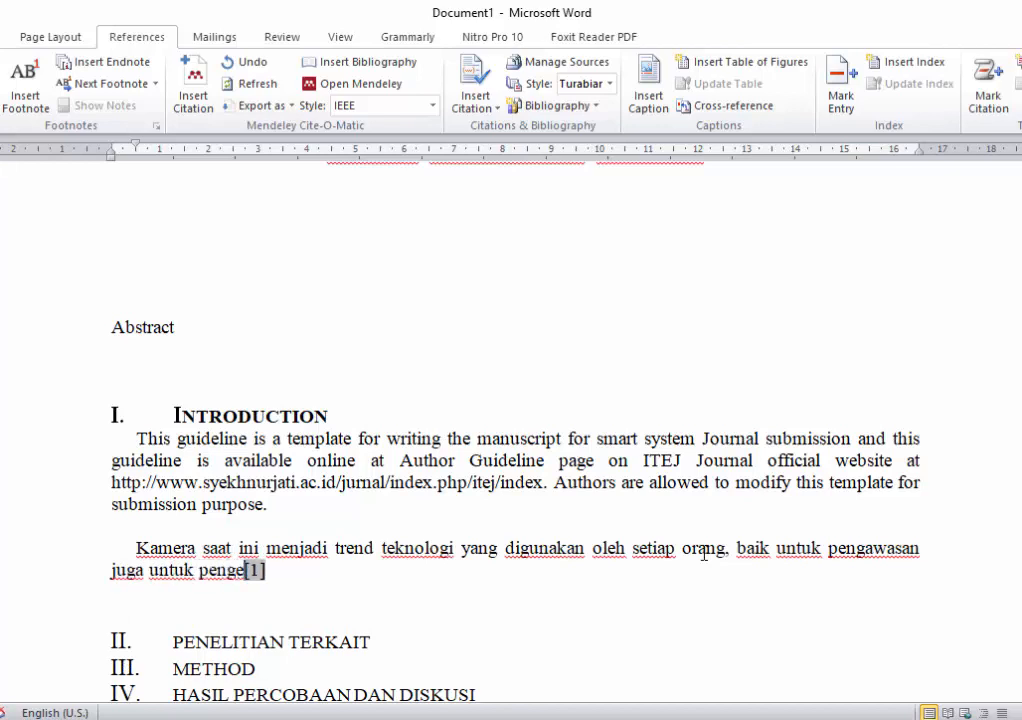
{"action": "type", "text": "nalan o"}
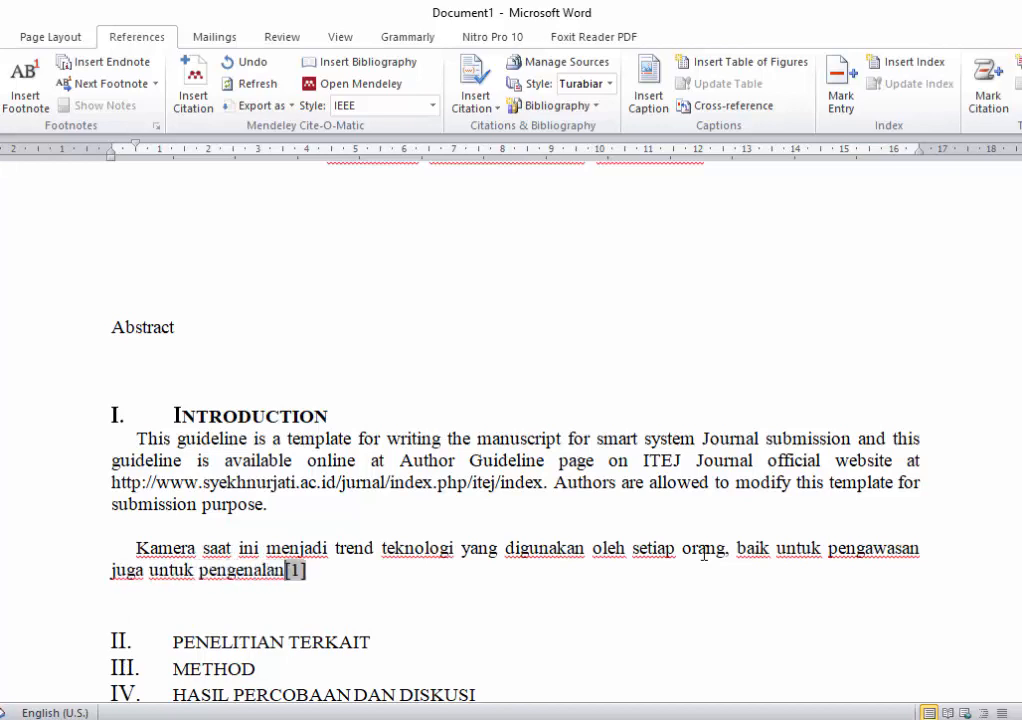
{"action": "type", "text": "bjek"}
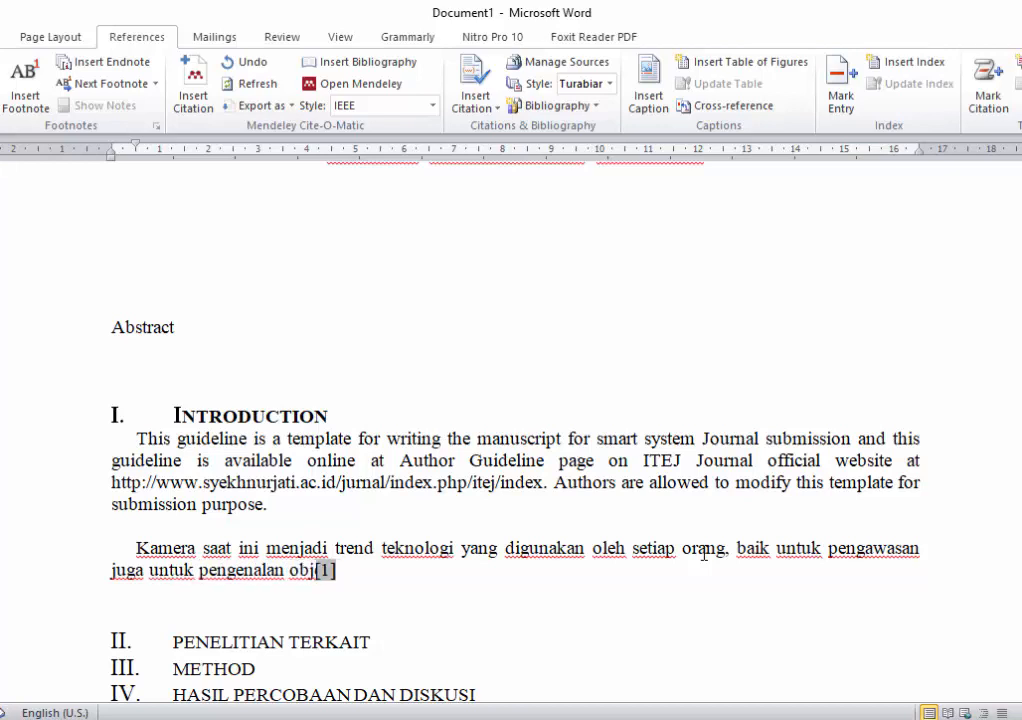
{"action": "type", "text": " dan "}
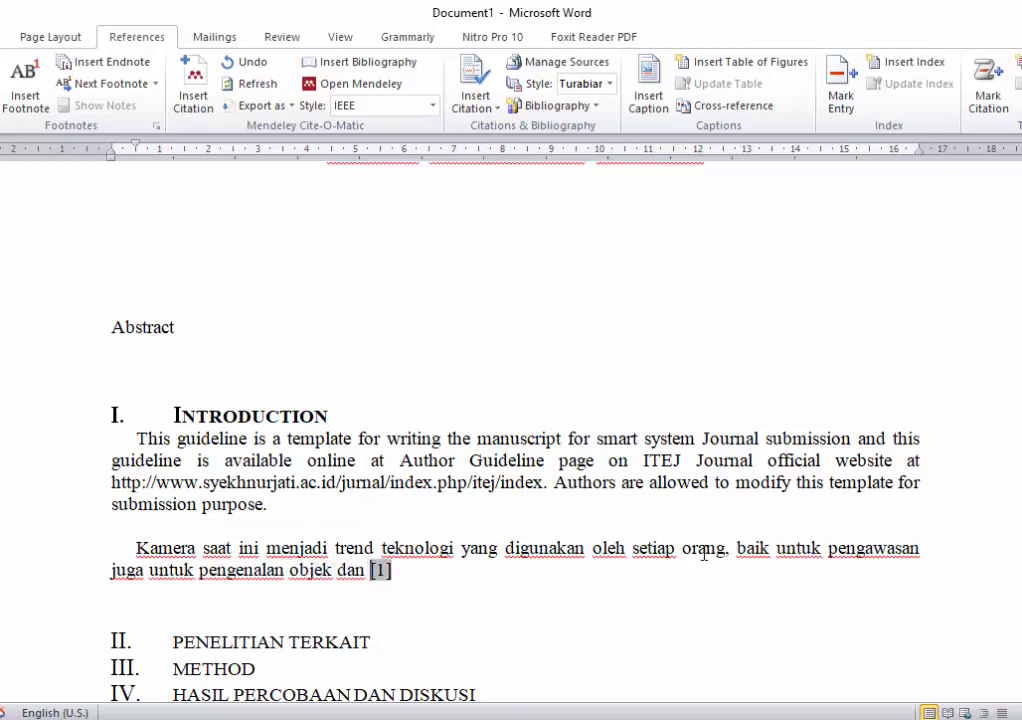
{"action": "type", "text": "tindakannya"}
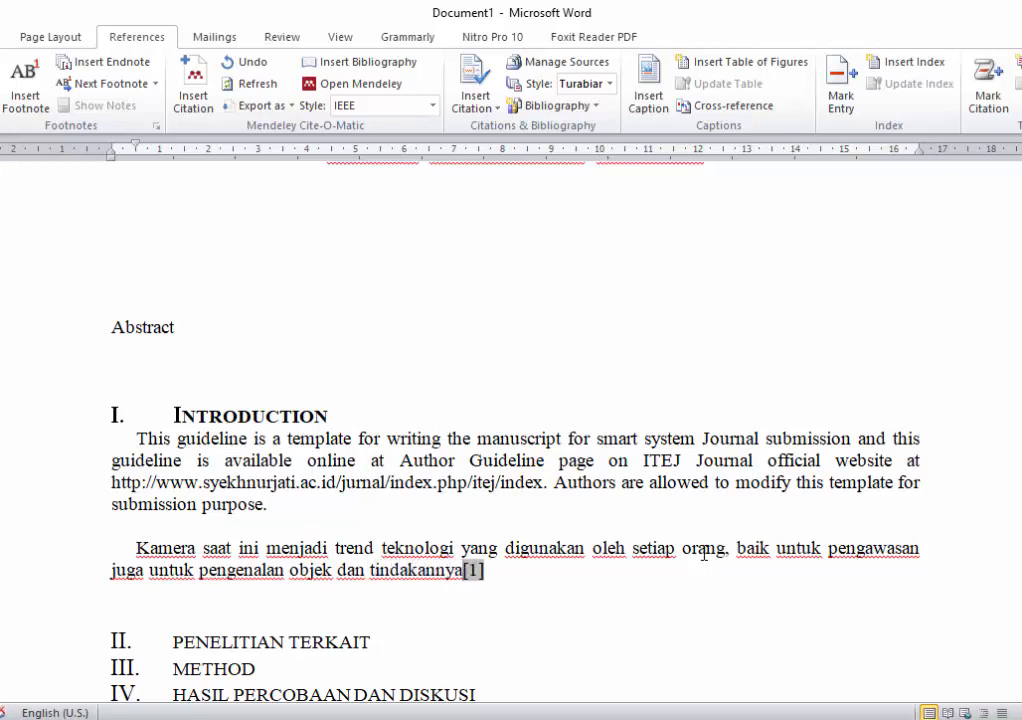
{"action": "key", "text": "End"}
{"action": "type", "text": "."}
Step: Delete the template guideline paragraph and the blank line under the Introduction heading, and place the cursor after the cited sentence
{"action": "key", "text": "Up"}
{"action": "key", "text": "Up"}
{"action": "key", "text": "Up"}
{"action": "key", "text": "ctrl+shift+Up"}
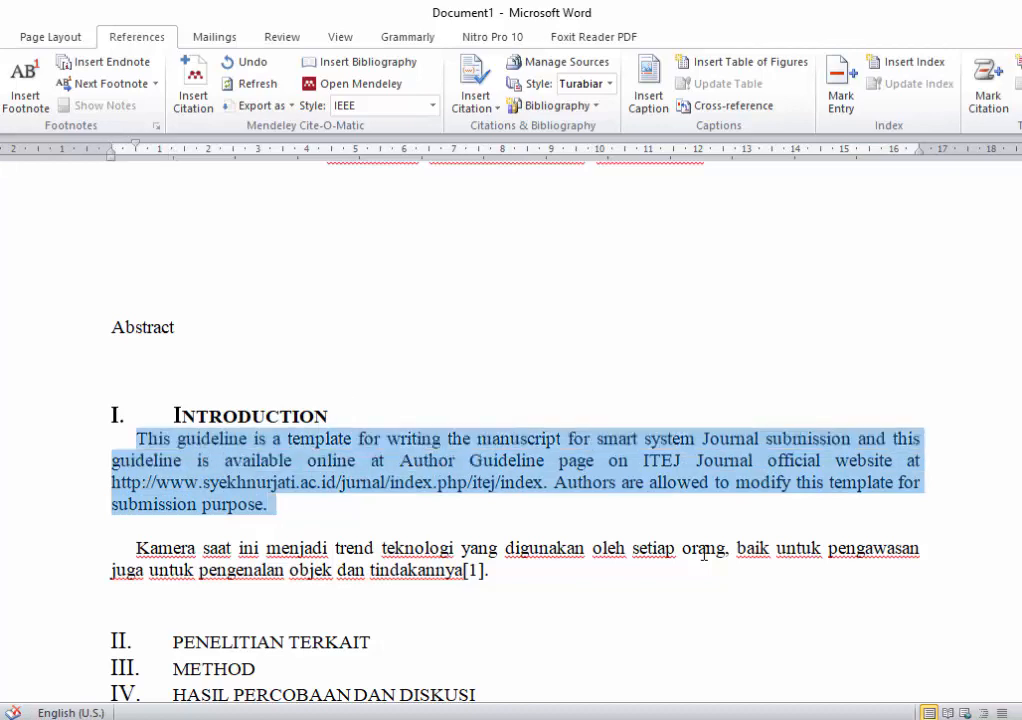
{"action": "key", "text": "Delete"}
{"action": "key", "text": "Delete"}
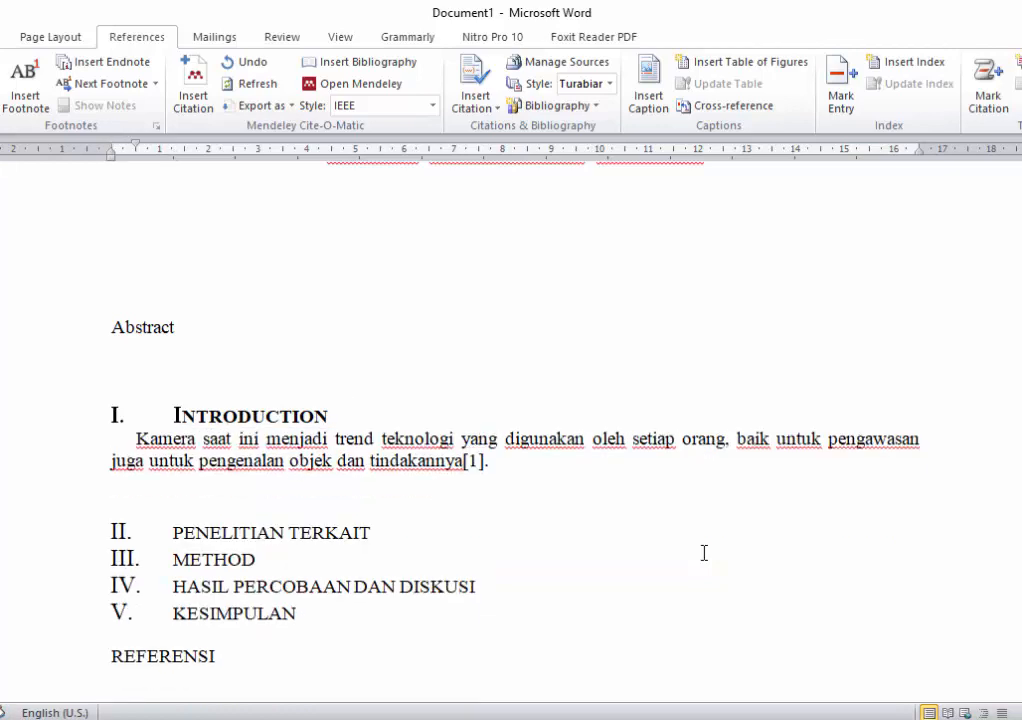
{"action": "left_click", "coordinate": [528, 462]}
Step: Switch to Mendeley Desktop and copy the last Introduction paragraph of "Overview of Image Matching Based on ORB Algorithm", starting at "In this paper"
{"action": "key", "text": "alt+Tab"}
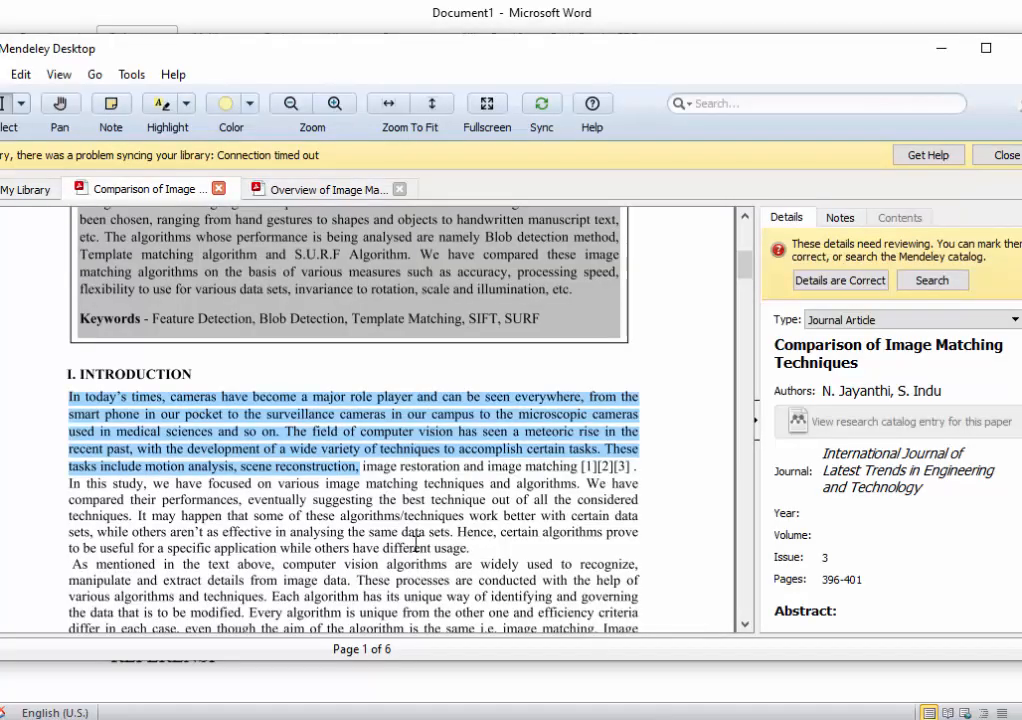
{"action": "left_click", "coordinate": [314, 192]}
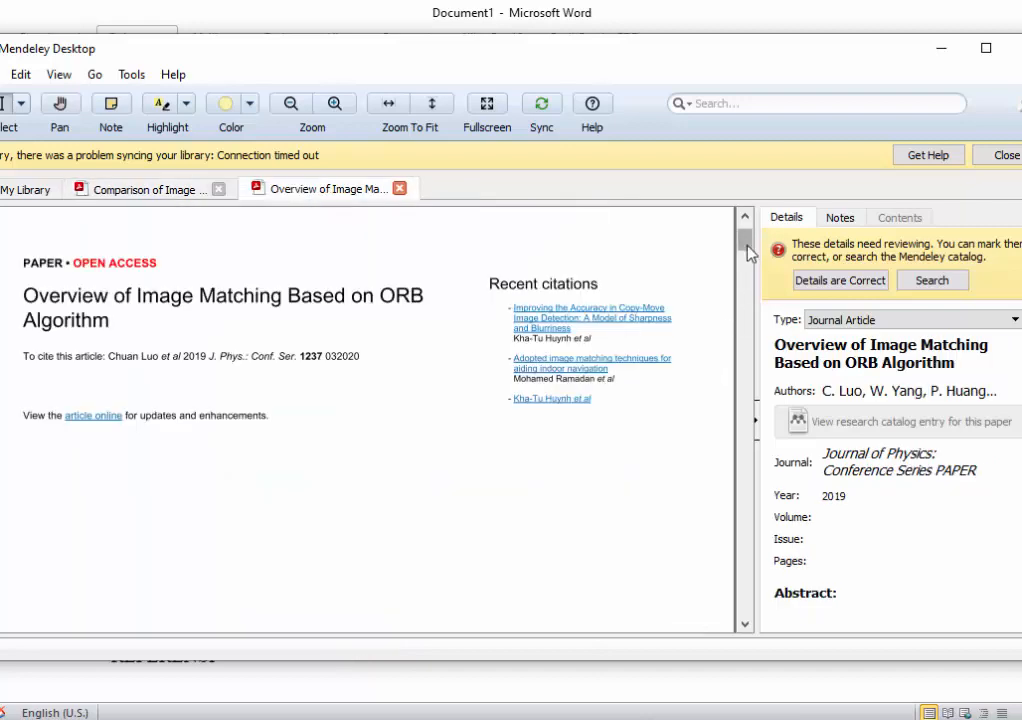
{"action": "left_click_drag", "start_coordinate": [746, 242], "coordinate": [761, 328]}
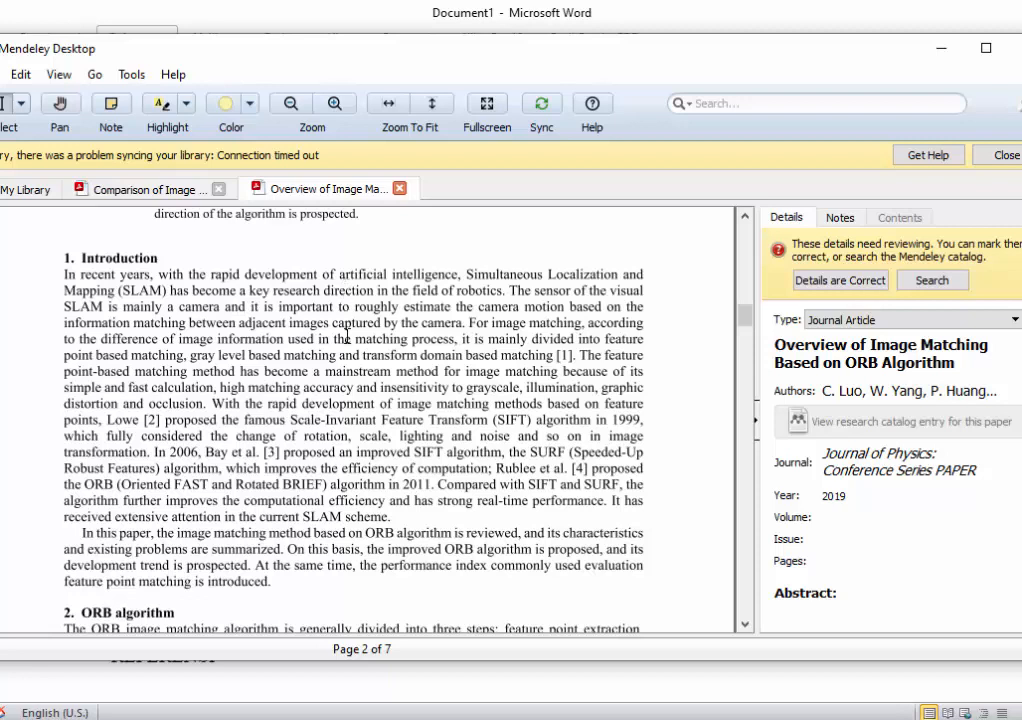
{"action": "scroll", "coordinate": [353, 471], "scroll_direction": "down", "scroll_amount": 1}
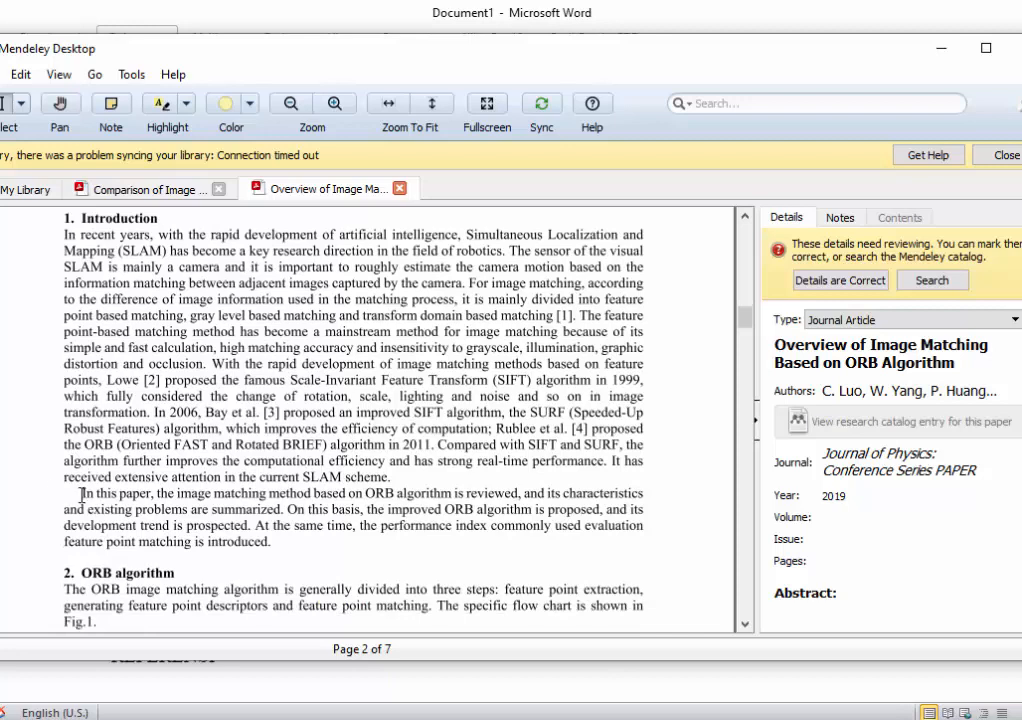
{"action": "left_click_drag", "start_coordinate": [82, 494], "coordinate": [268, 541]}
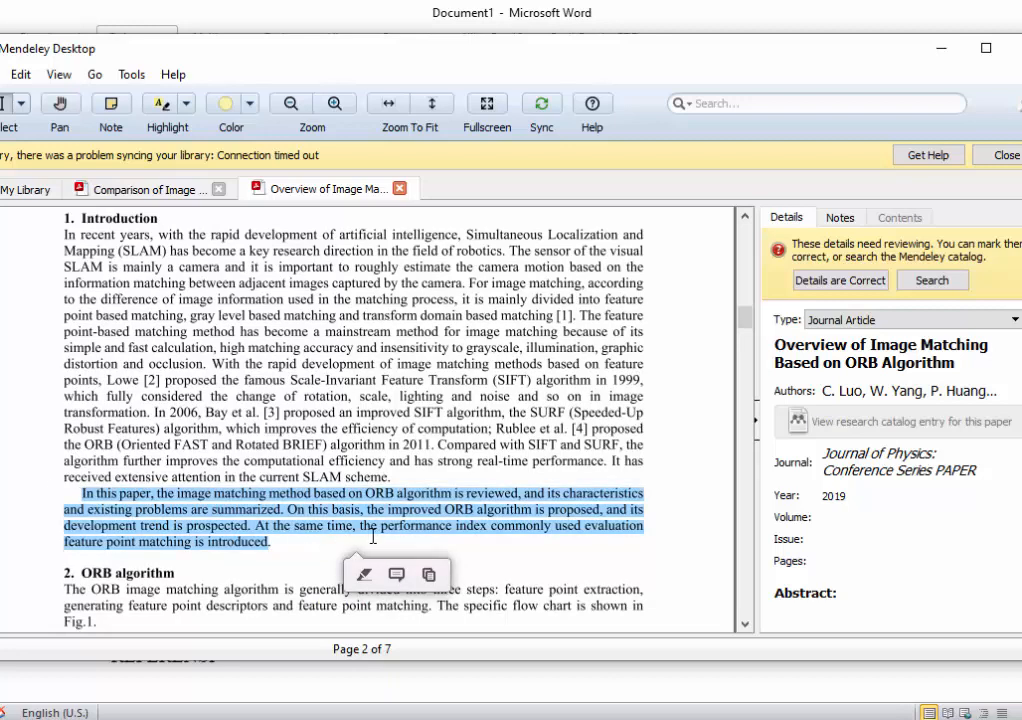
{"action": "left_click", "coordinate": [429, 575]}
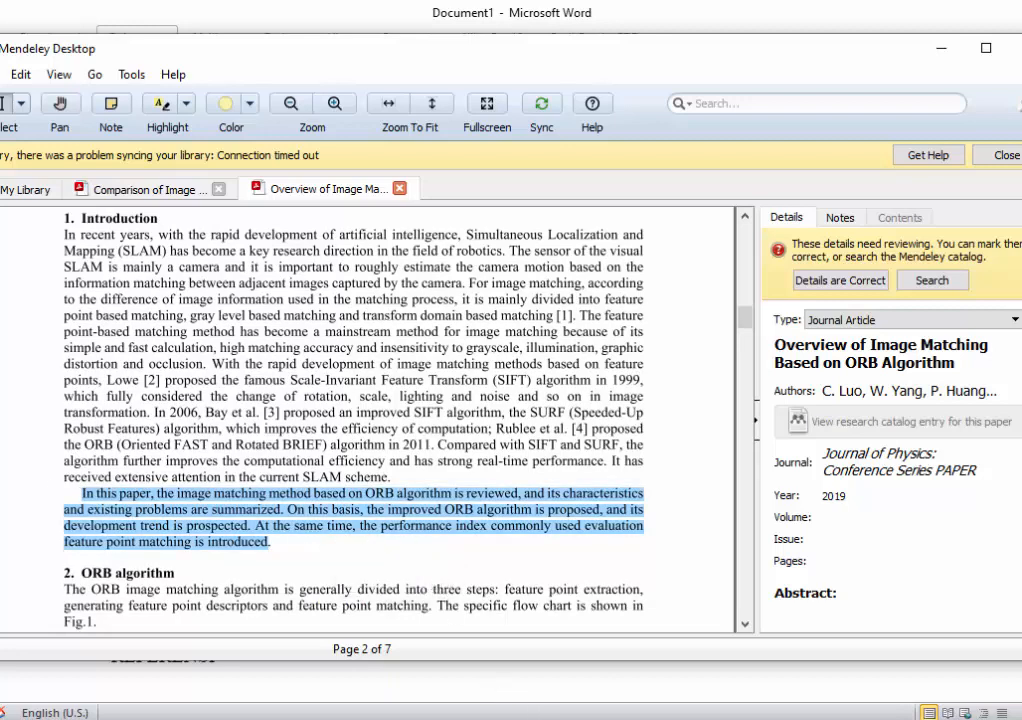
Step: Switch to Google Translate in Chrome and replace the source text with the copied ORB passage for Indonesian translation
{"action": "left_click", "coordinate": [590, 700]}
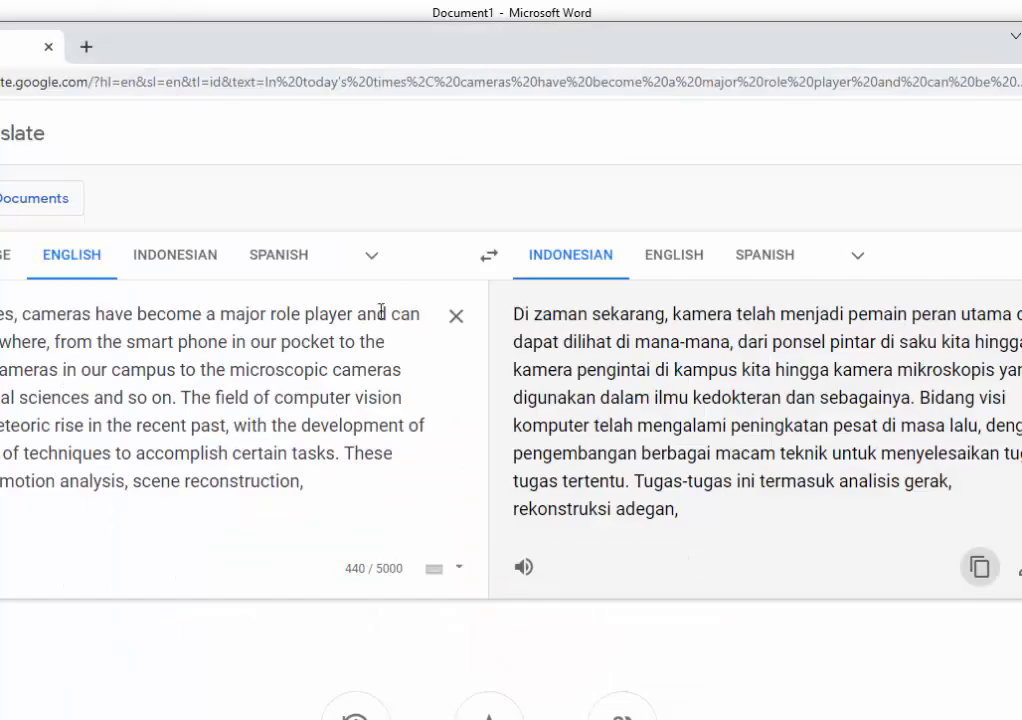
{"action": "left_click", "coordinate": [454, 320]}
{"action": "key", "text": "ctrl+v"}
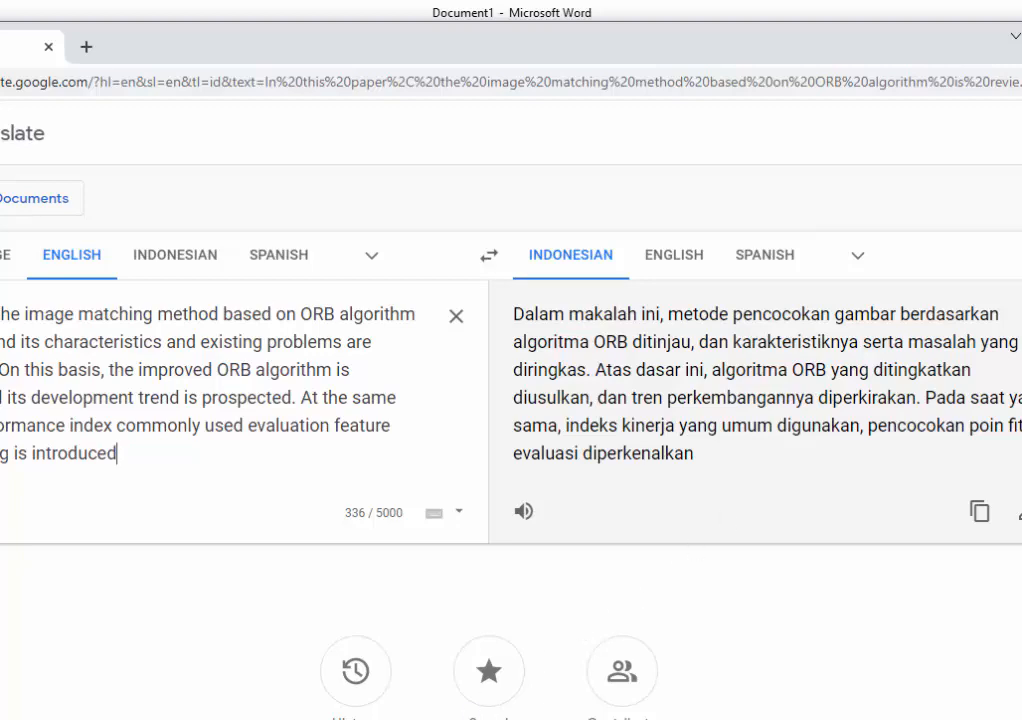
Step: Switch to the Word document and continue after the cited sentence with "Salah satu algoritama untuk pencocokan gambar adalah ORB,"
{"action": "left_click", "coordinate": [393, 719]}
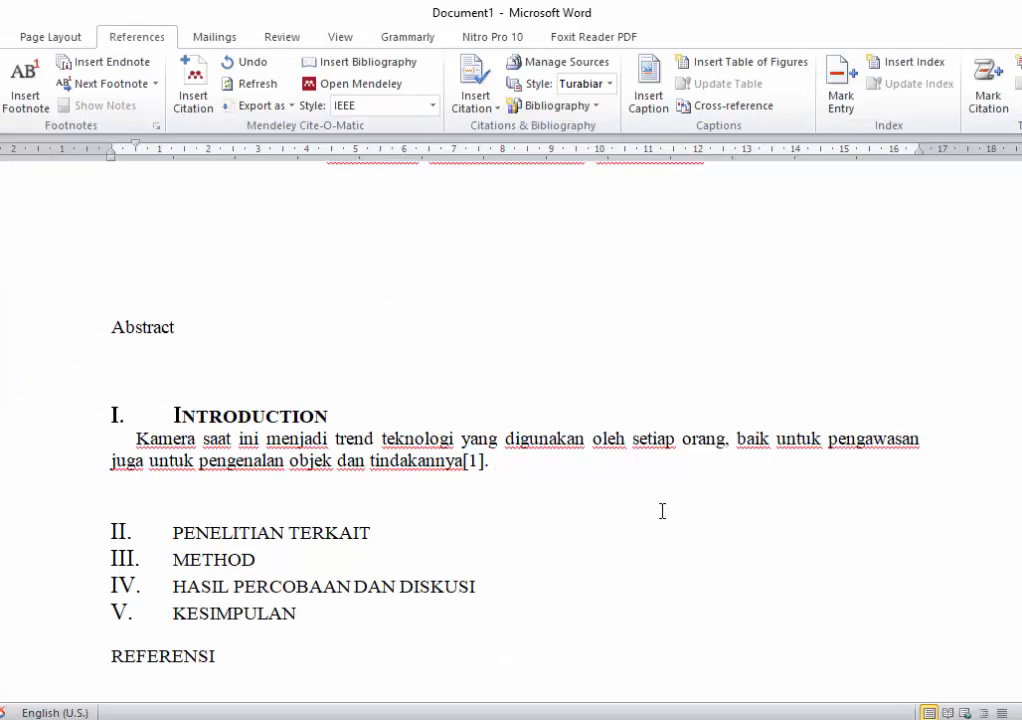
{"action": "type", "text": "salah satu alg"}
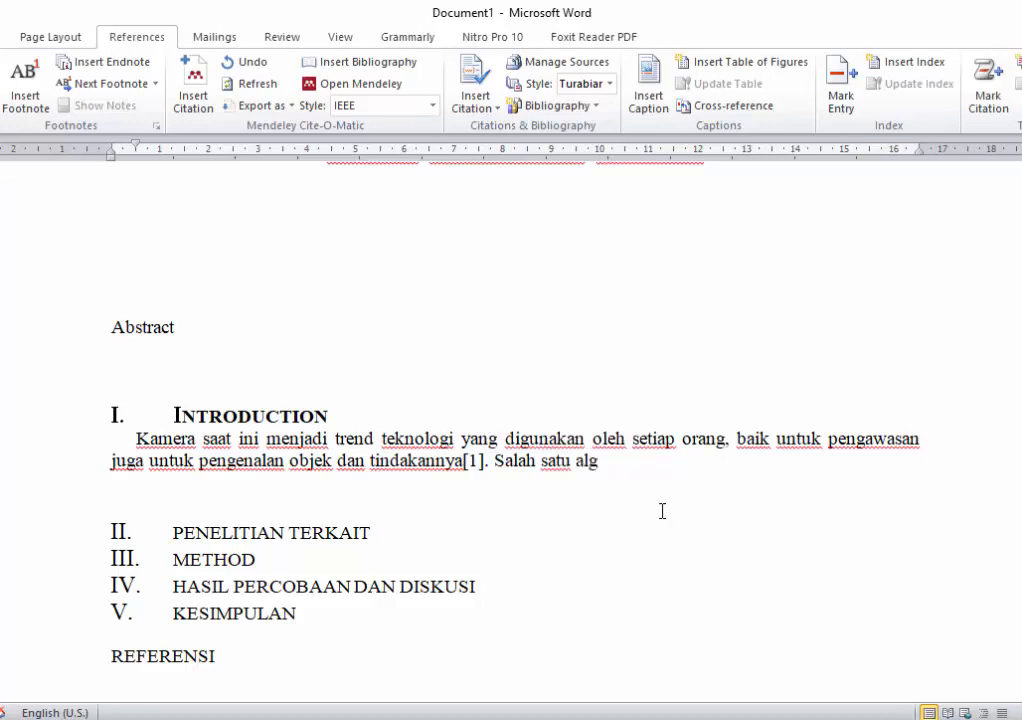
{"action": "type", "text": "oritama "}
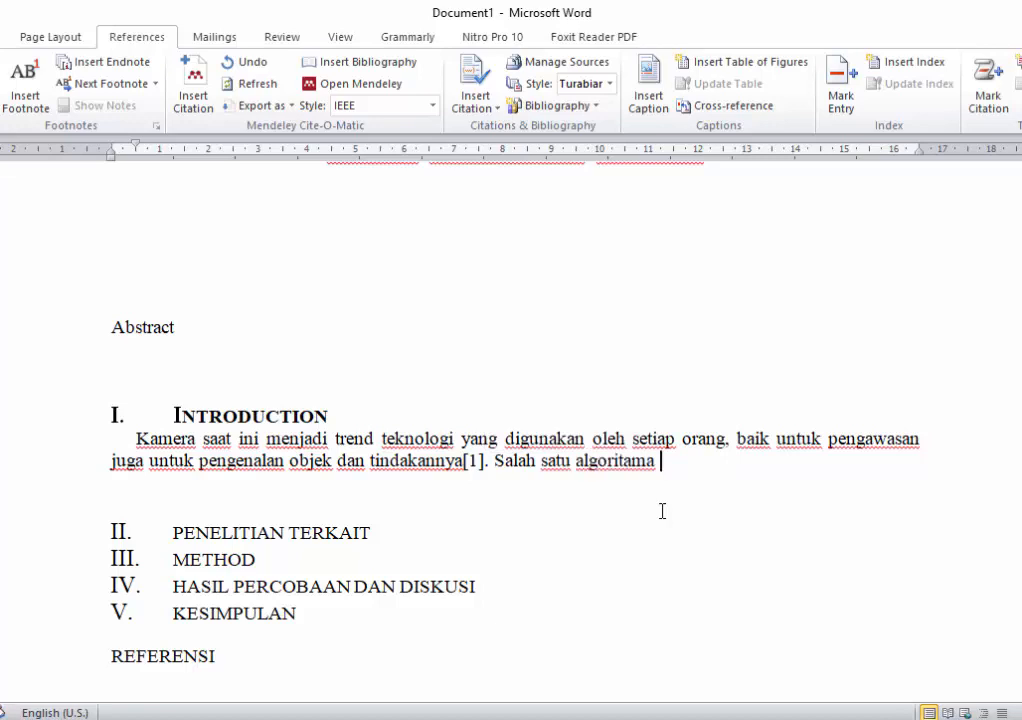
{"action": "type", "text": "untuk pen"}
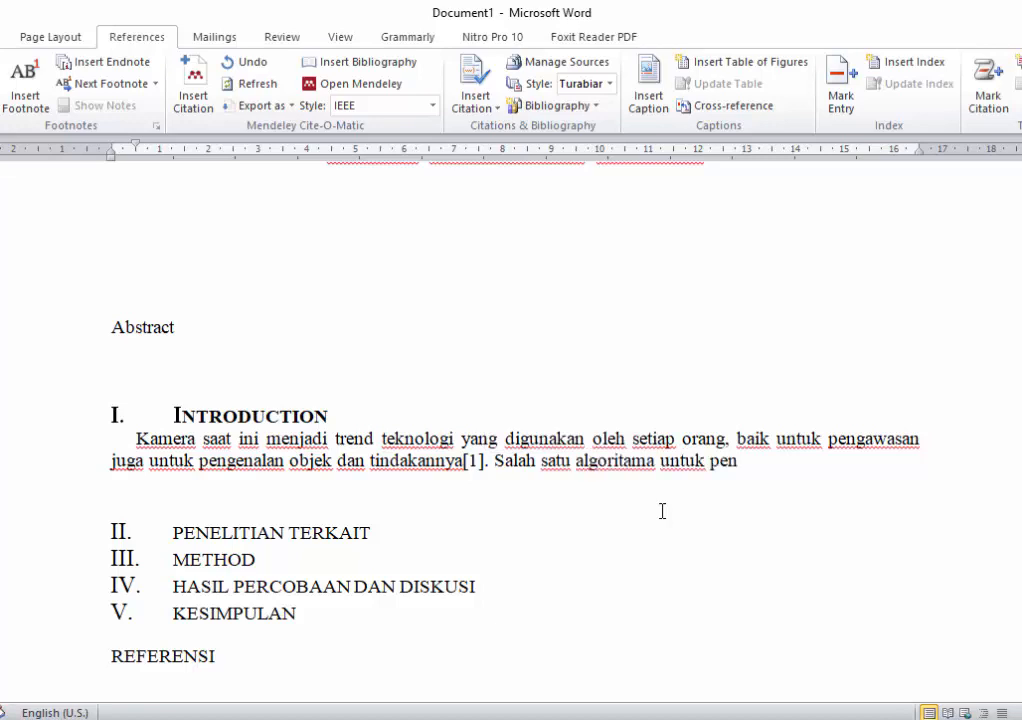
{"action": "type", "text": "cocokan g"}
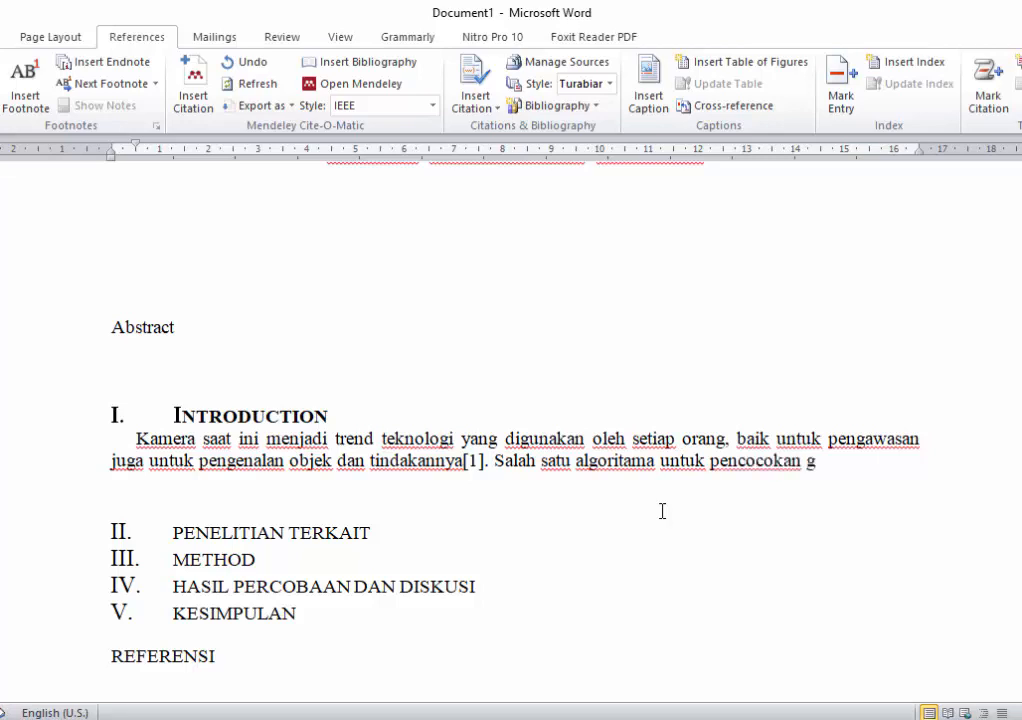
{"action": "type", "text": "ambar ad"}
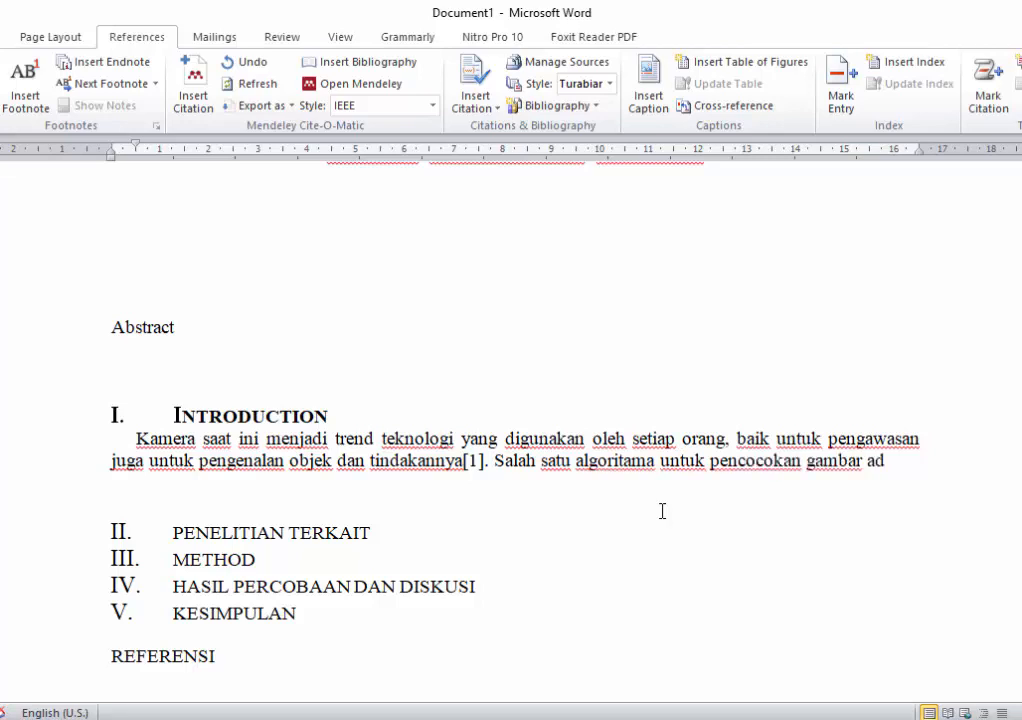
{"action": "type", "text": "alah ORB"}
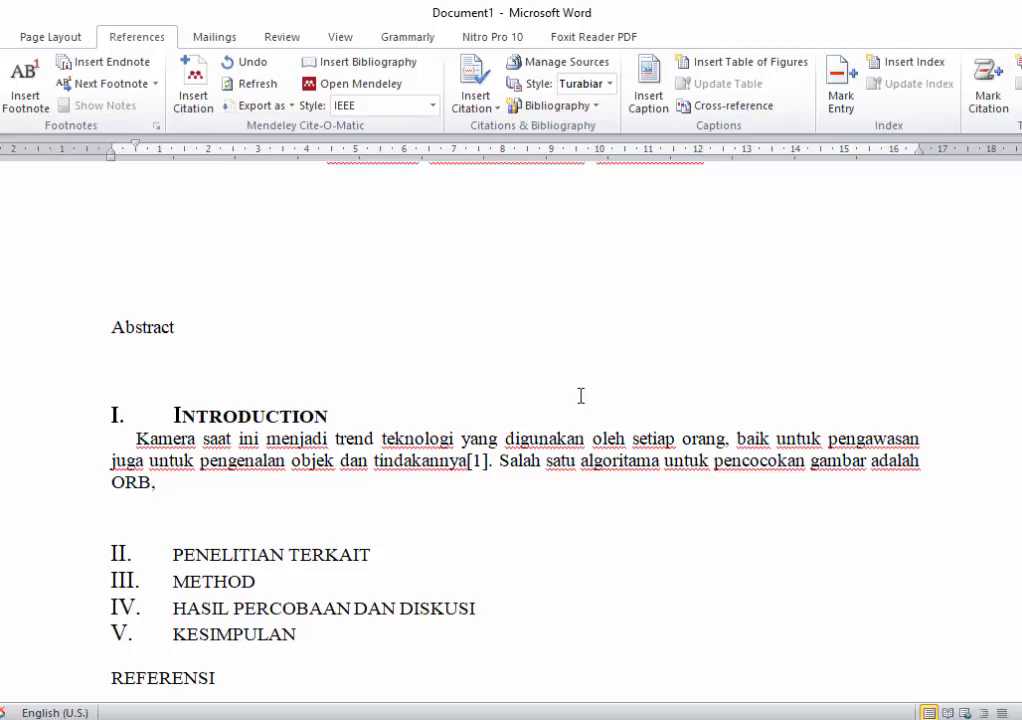
Step: Insert a Mendeley citation to "Overview of Image Matching Based on ORB Algorithm" between "ORB" and its comma
{"action": "left_click", "coordinate": [195, 90]}
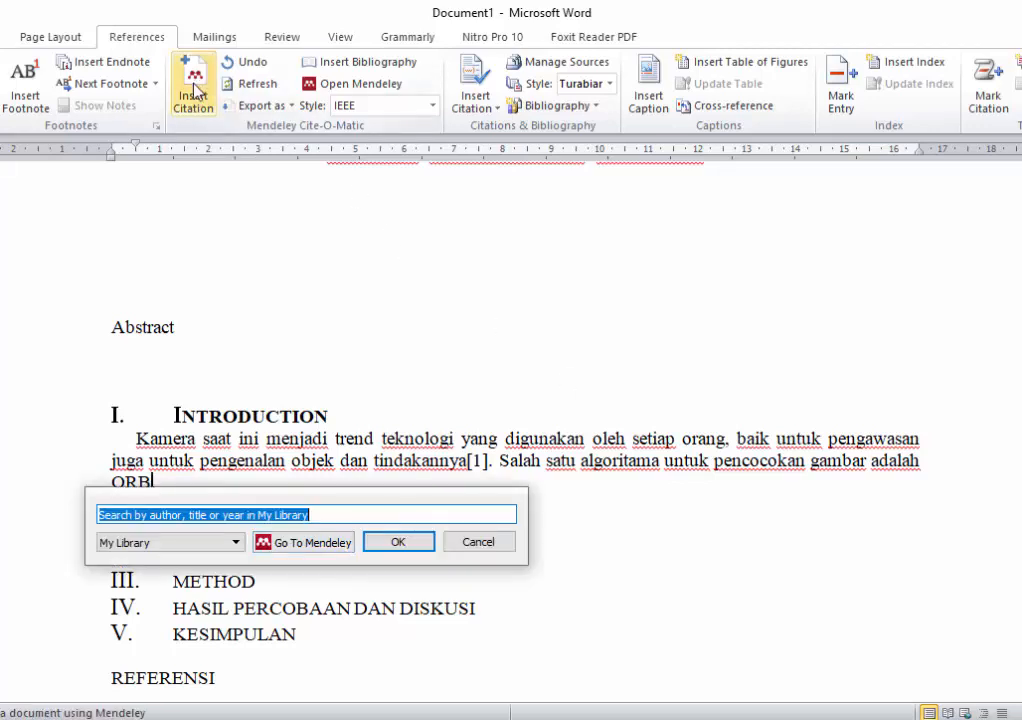
{"action": "left_click", "coordinate": [317, 548]}
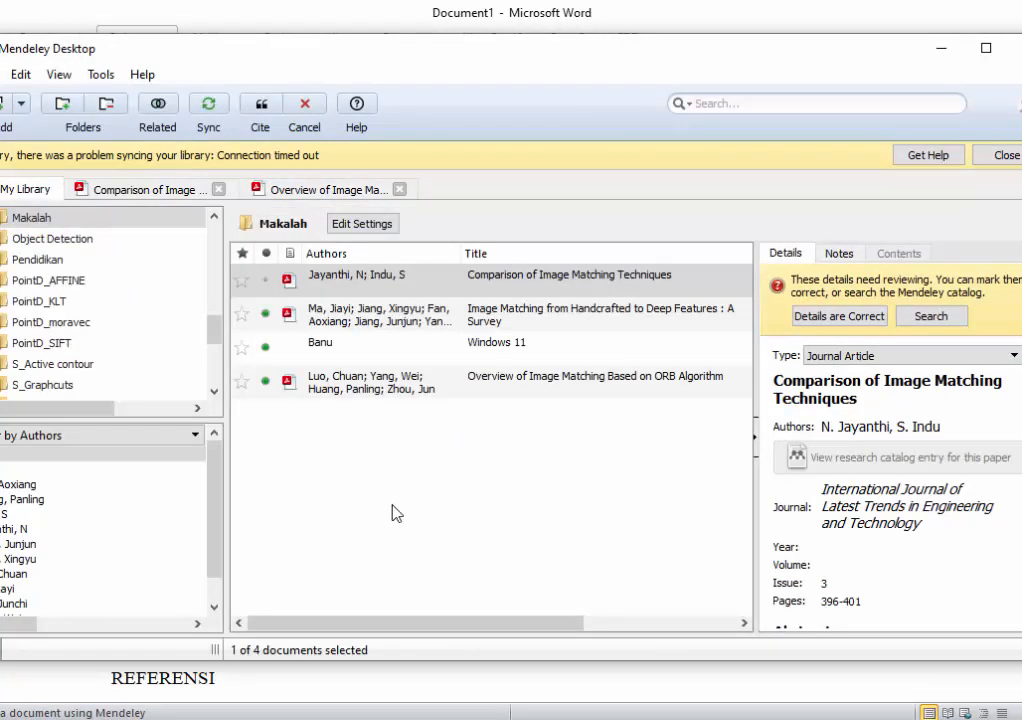
{"action": "left_click", "coordinate": [550, 386]}
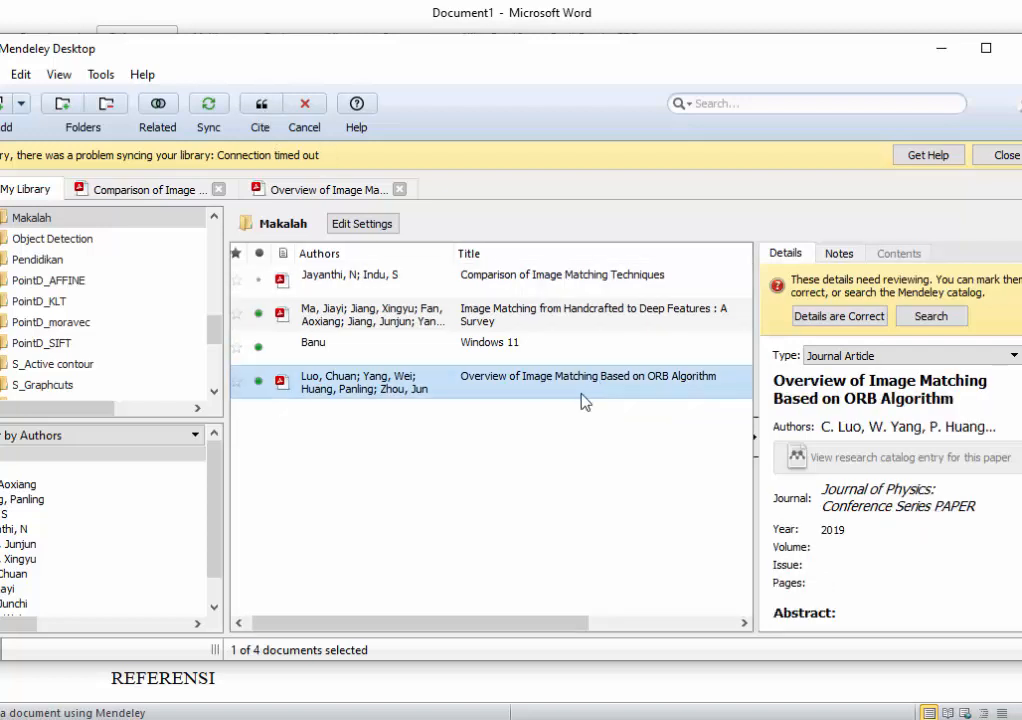
{"action": "double_click", "coordinate": [559, 390]}
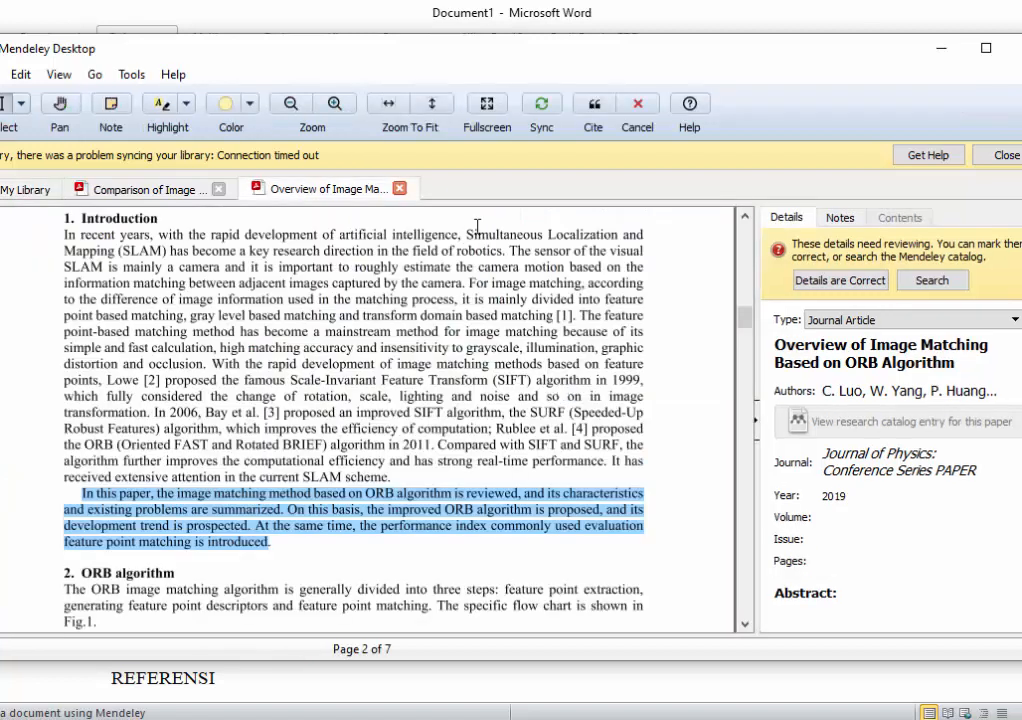
{"action": "left_click", "coordinate": [594, 106]}
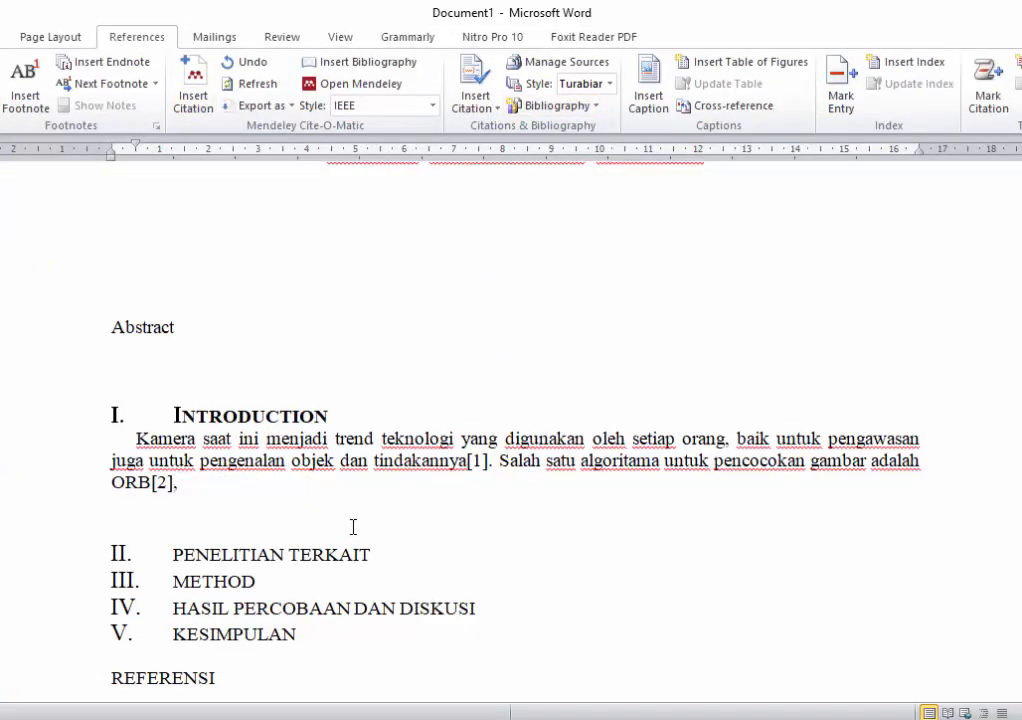
{"action": "type", "text": ","}
{"action": "scroll", "coordinate": [505, 386], "scroll_direction": "down", "scroll_amount": 2}
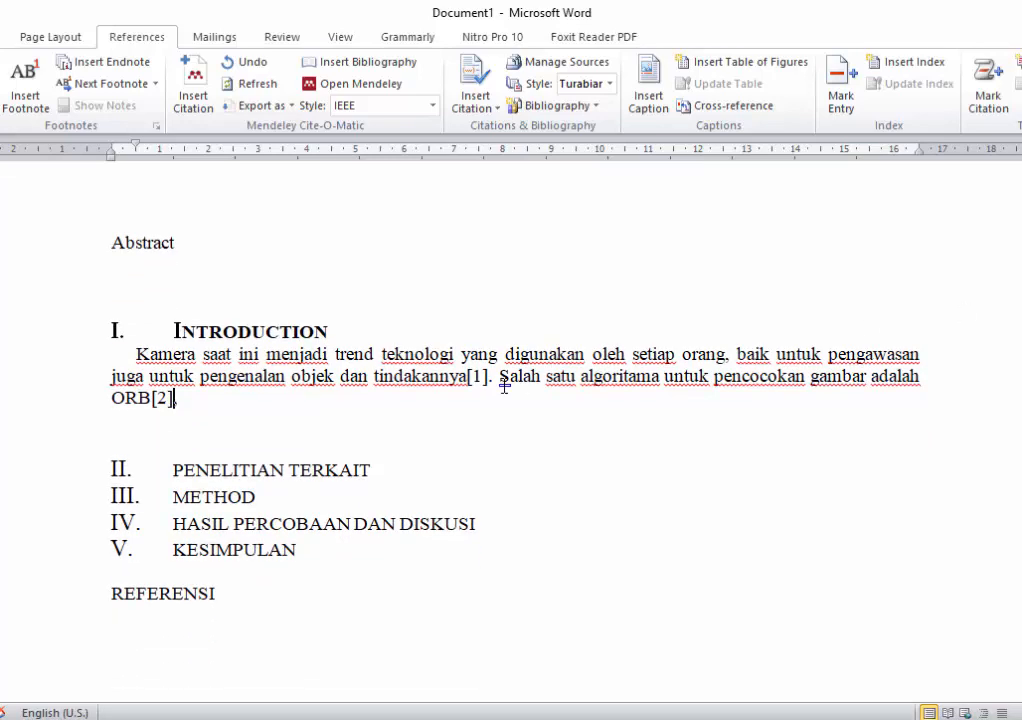
{"action": "key", "text": "BackSpace"}
Step: Switch to Chrome and open Google Scholar in a new tab through a Google search for "google scholar"
{"action": "mouse_move", "coordinate": [589, 718]}
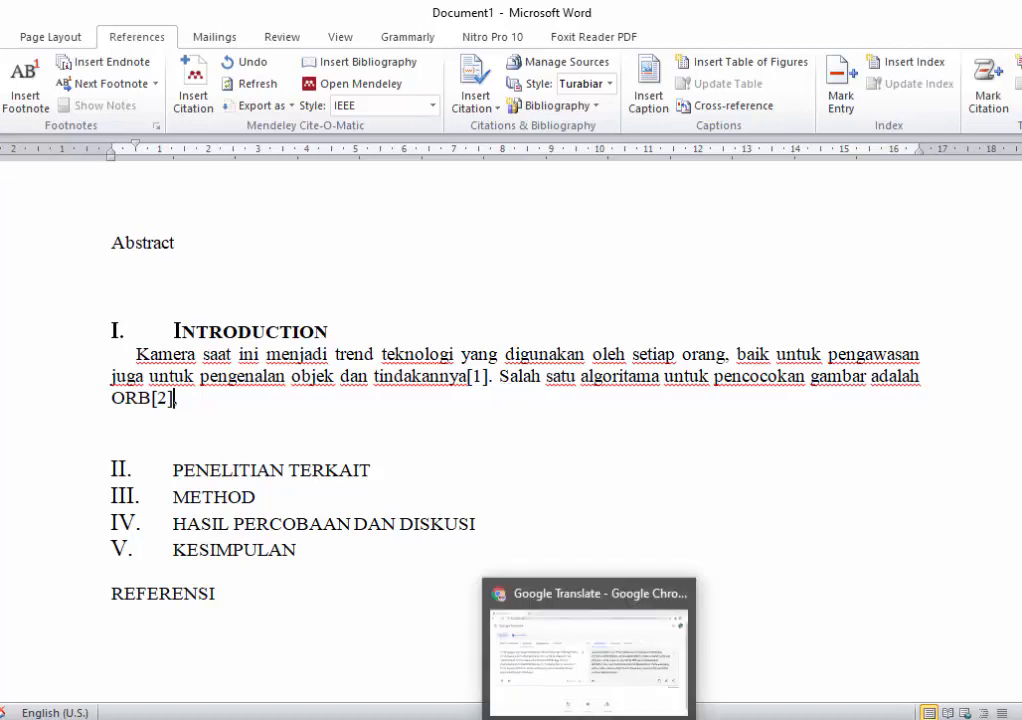
{"action": "left_click", "coordinate": [589, 650]}
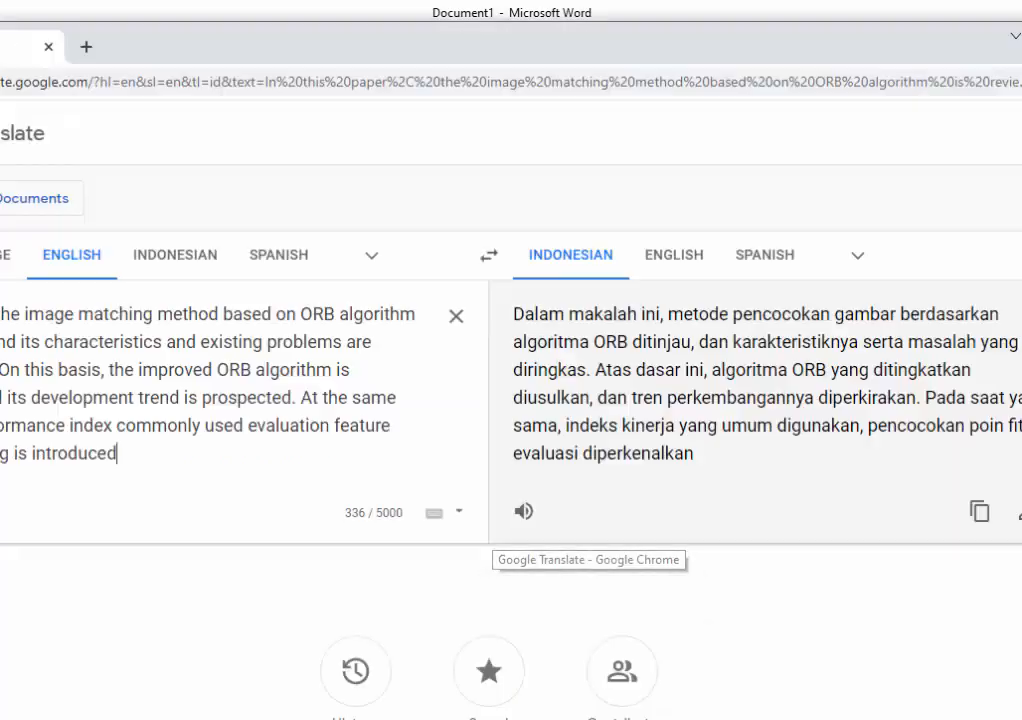
{"action": "left_click", "coordinate": [86, 46]}
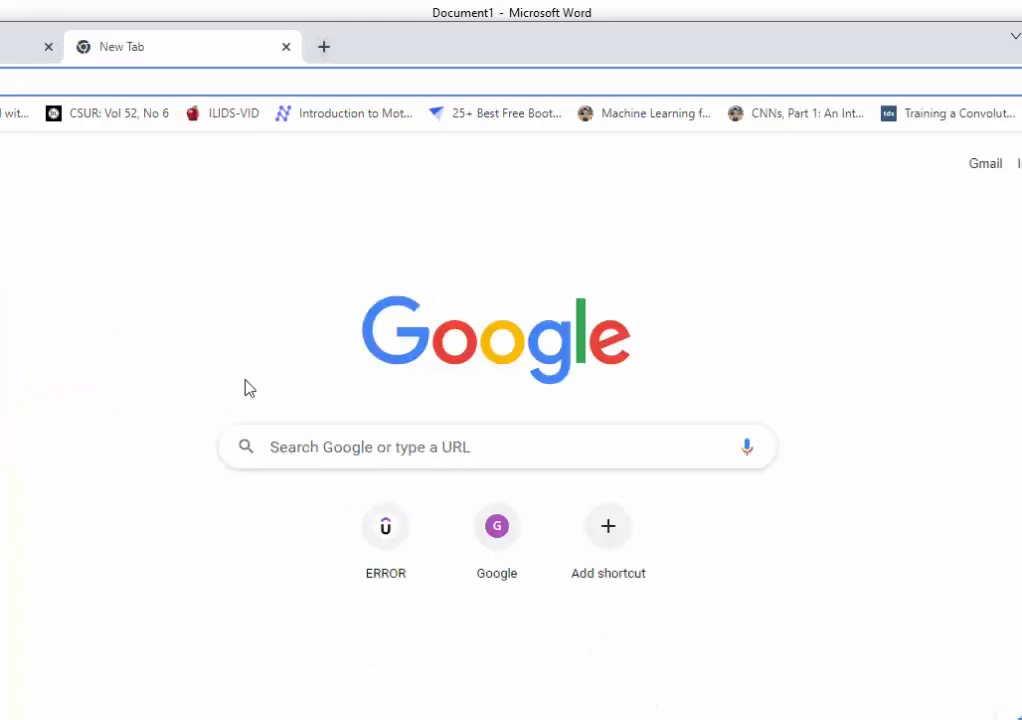
{"action": "type", "text": "go"}
{"action": "type", "text": "o"}
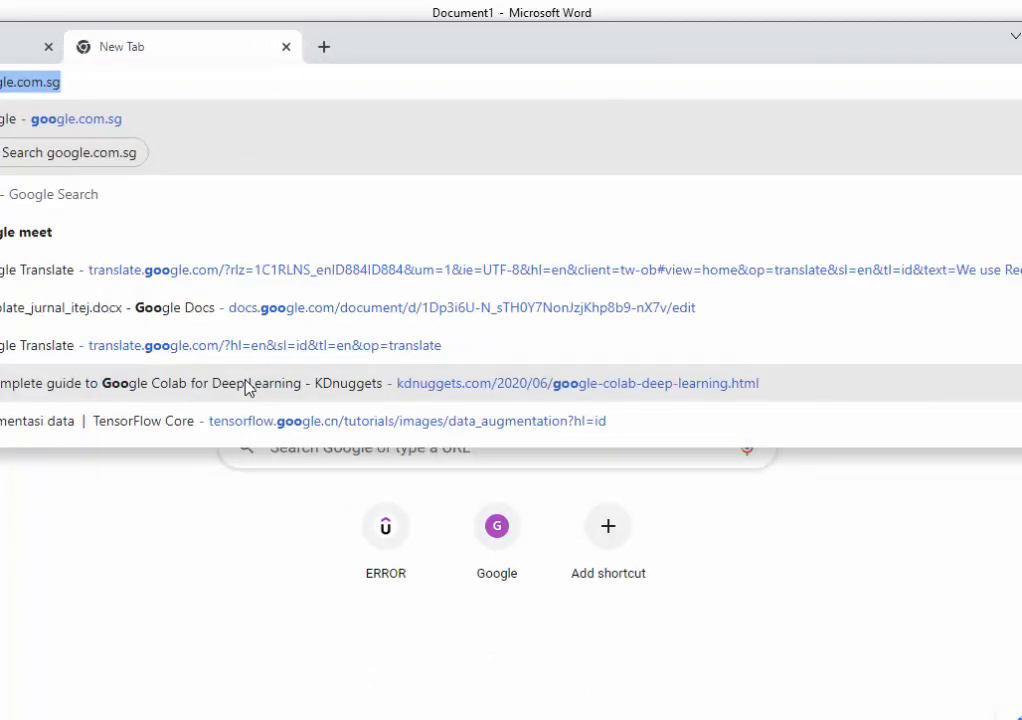
{"action": "type", "text": "g"}
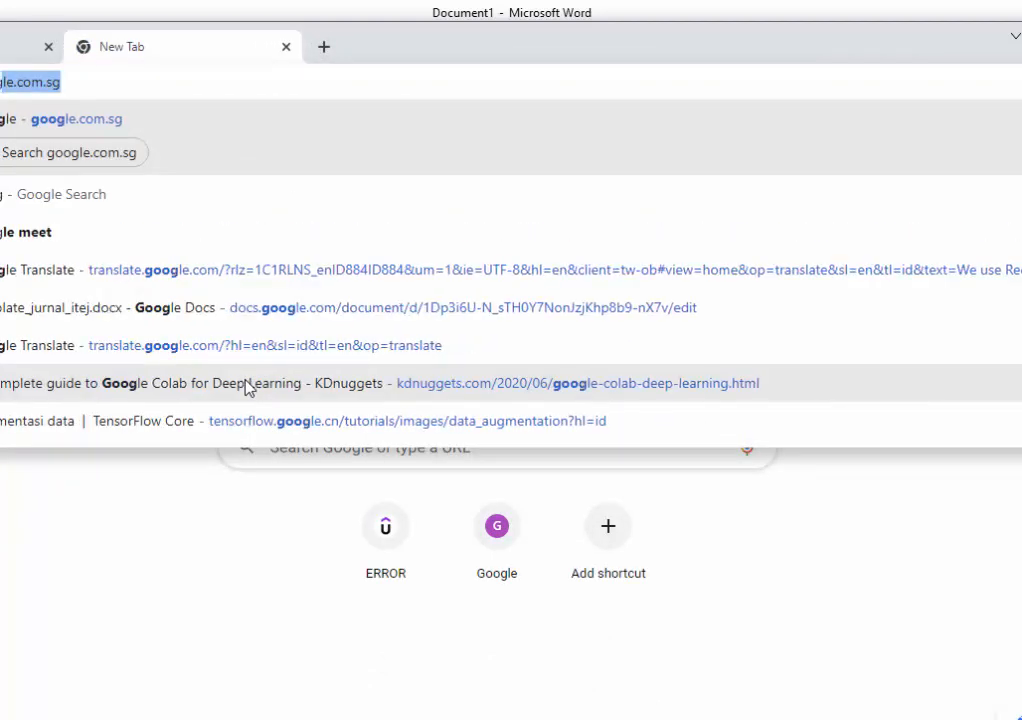
{"action": "type", "text": "le sc"}
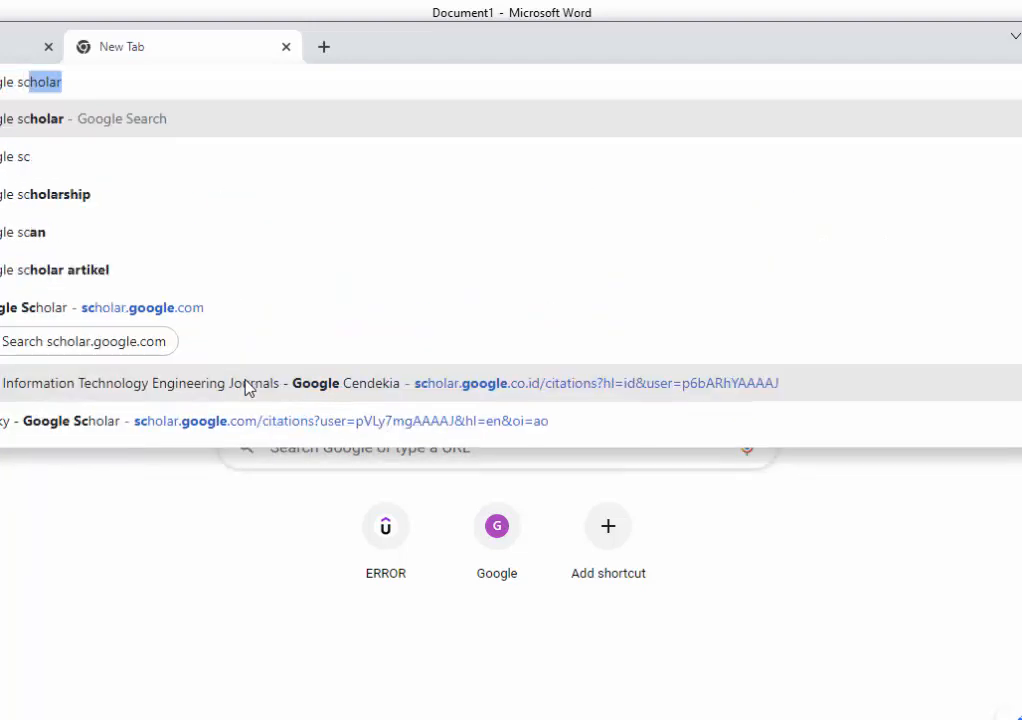
{"action": "key", "text": "Return"}
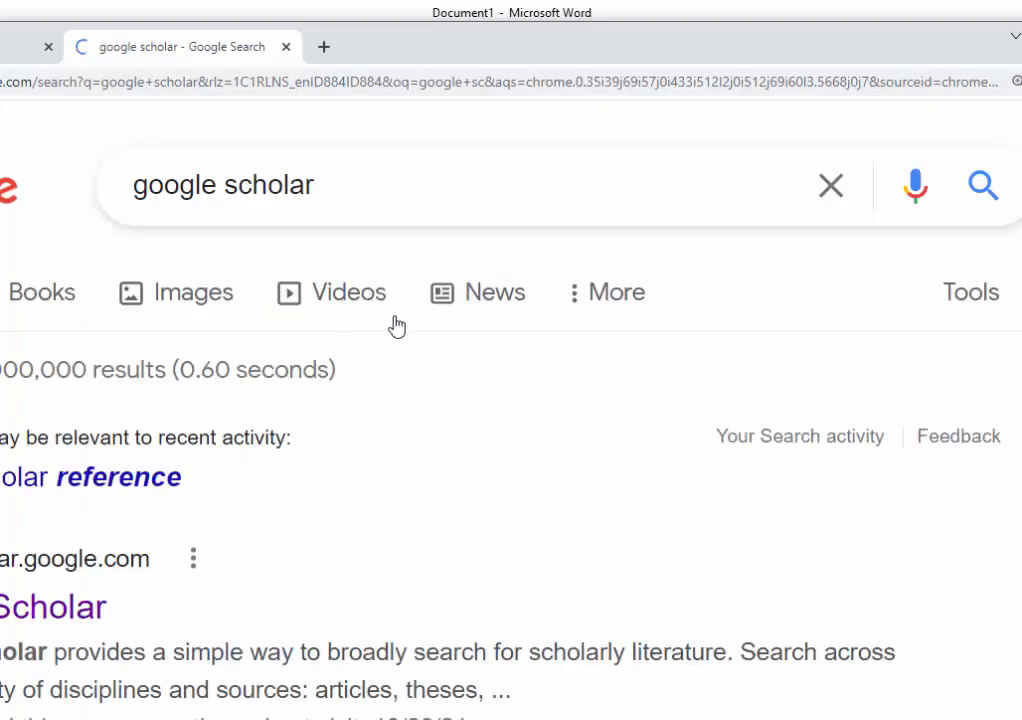
{"action": "left_click", "coordinate": [21, 610]}
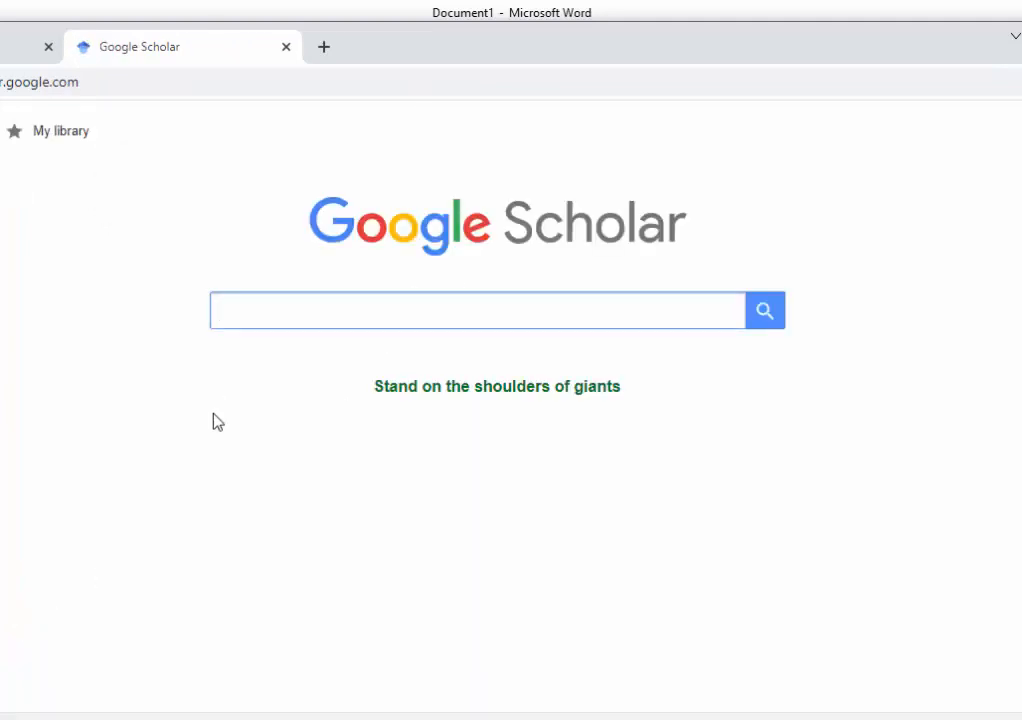
Step: Search Google Scholar for "pencocokan gambar" and look through the first page of results
{"action": "type", "text": "penci"}
{"action": "key", "text": "BackSpace"}
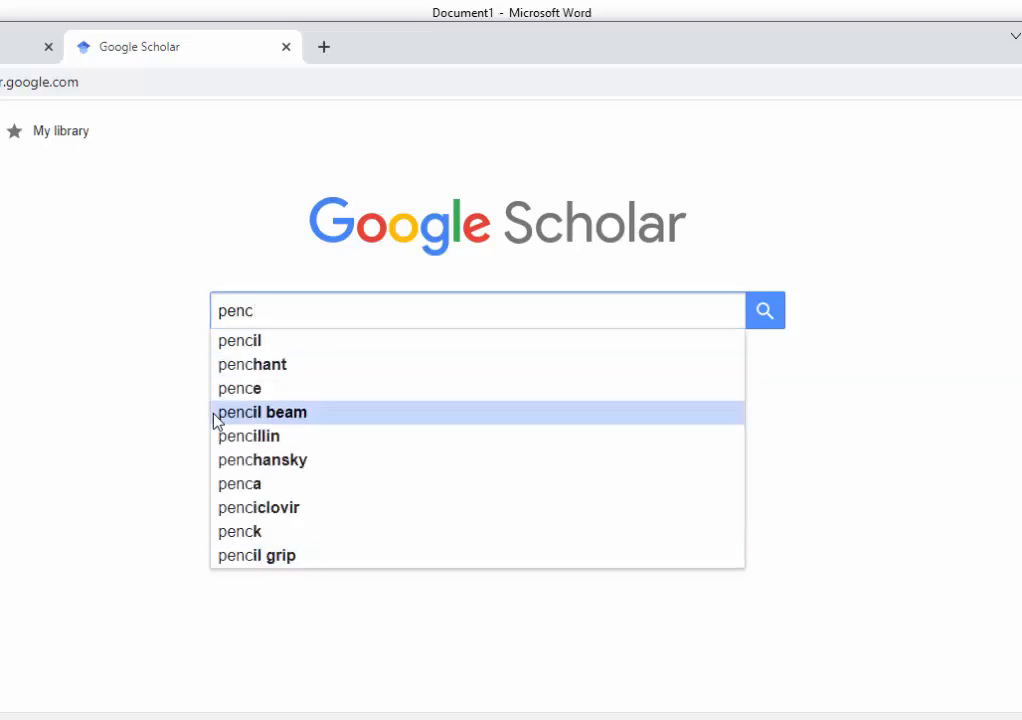
{"action": "type", "text": "ocokan "}
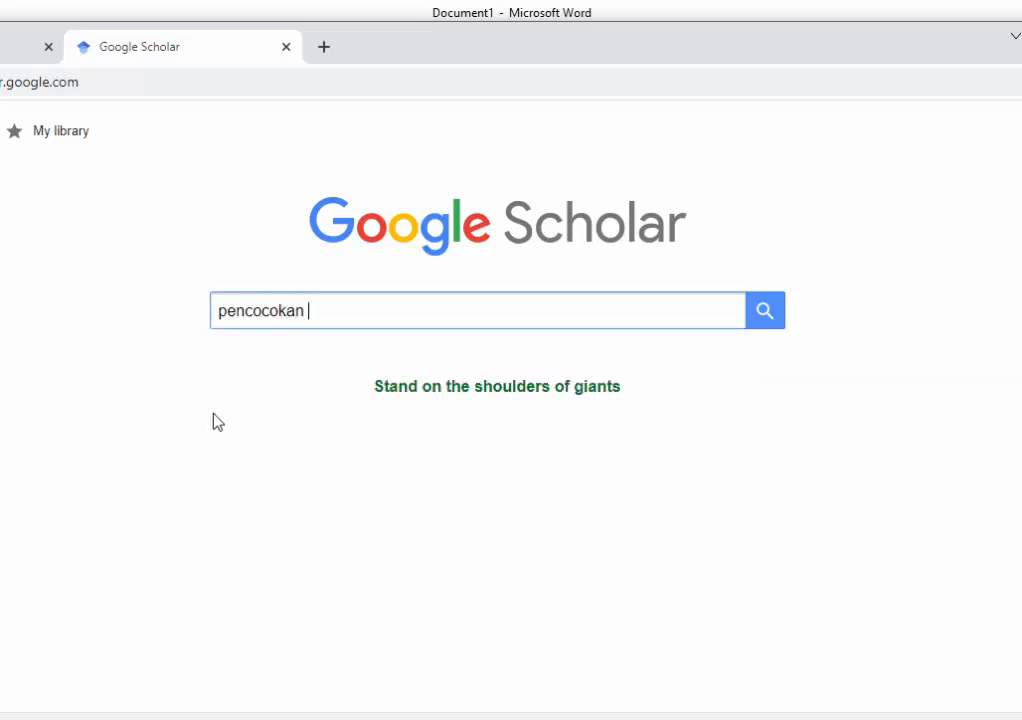
{"action": "type", "text": "gambar"}
{"action": "key", "text": "Return"}
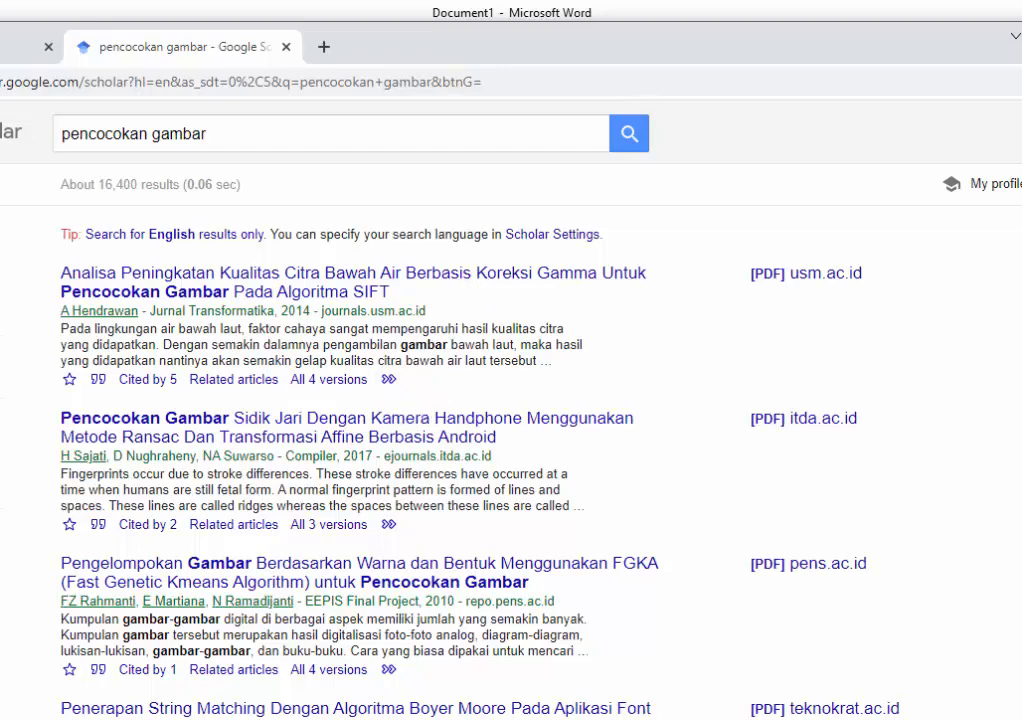
{"action": "scroll", "coordinate": [408, 400], "scroll_direction": "down", "scroll_amount": 5}
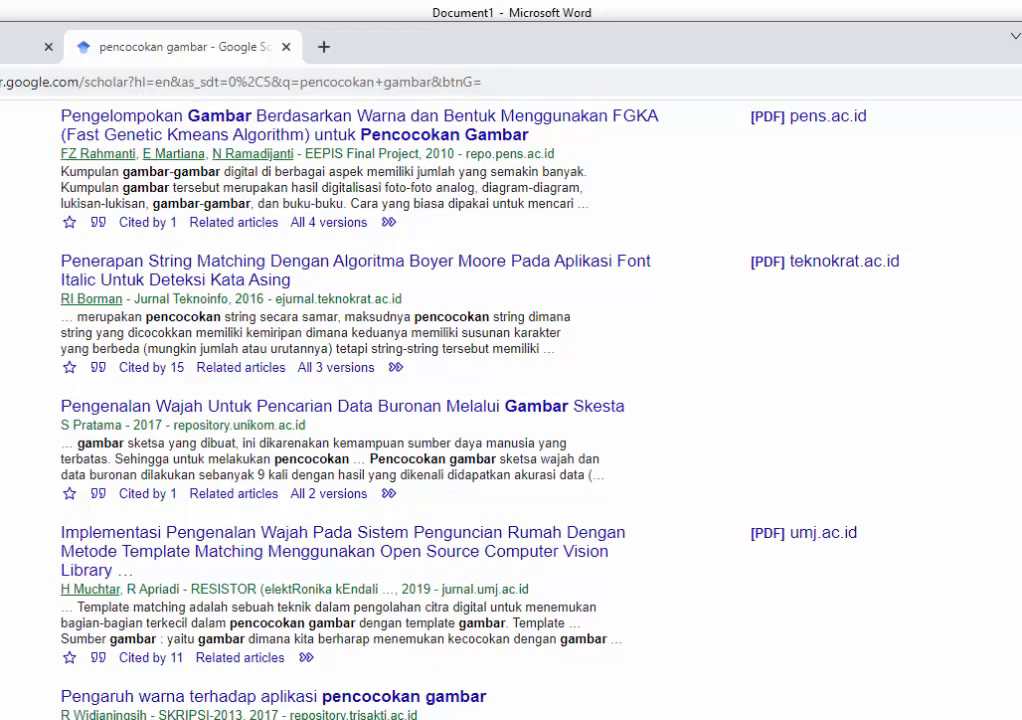
{"action": "scroll", "coordinate": [400, 400], "scroll_direction": "down", "scroll_amount": 5}
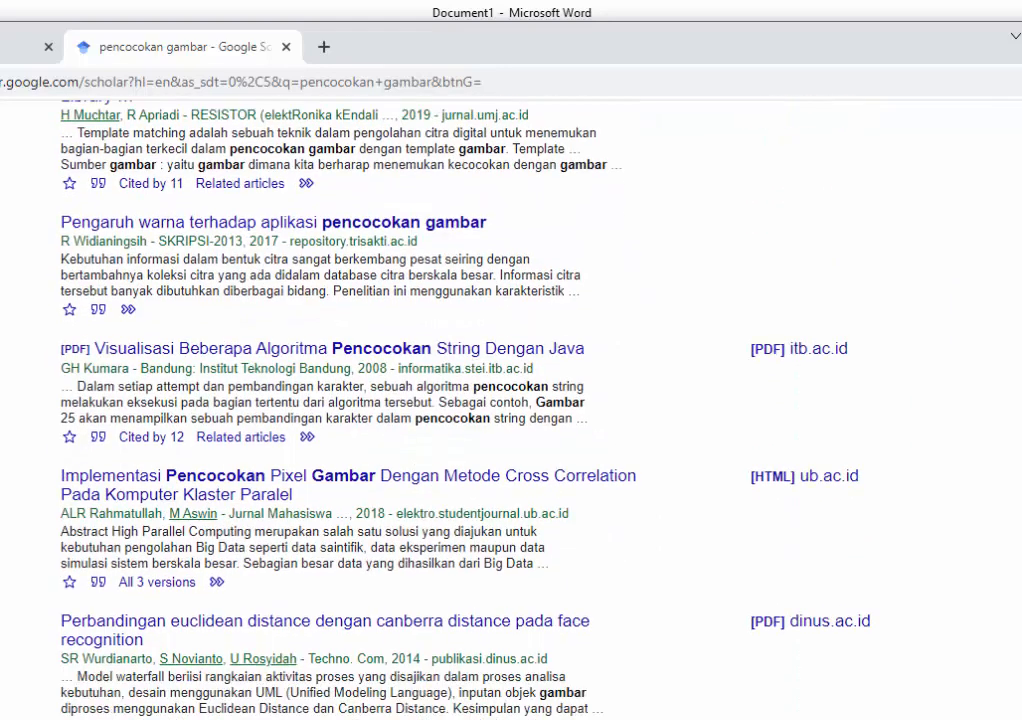
{"action": "scroll", "coordinate": [400, 400], "scroll_direction": "down", "scroll_amount": 2}
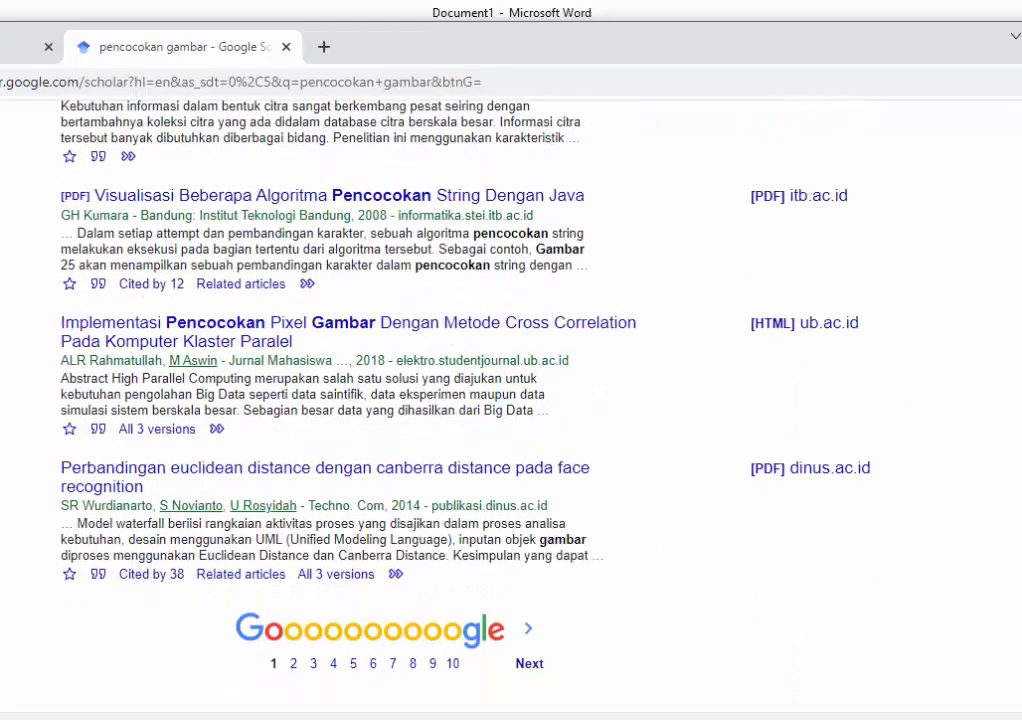
{"action": "scroll", "coordinate": [400, 400], "scroll_direction": "up", "scroll_amount": 15}
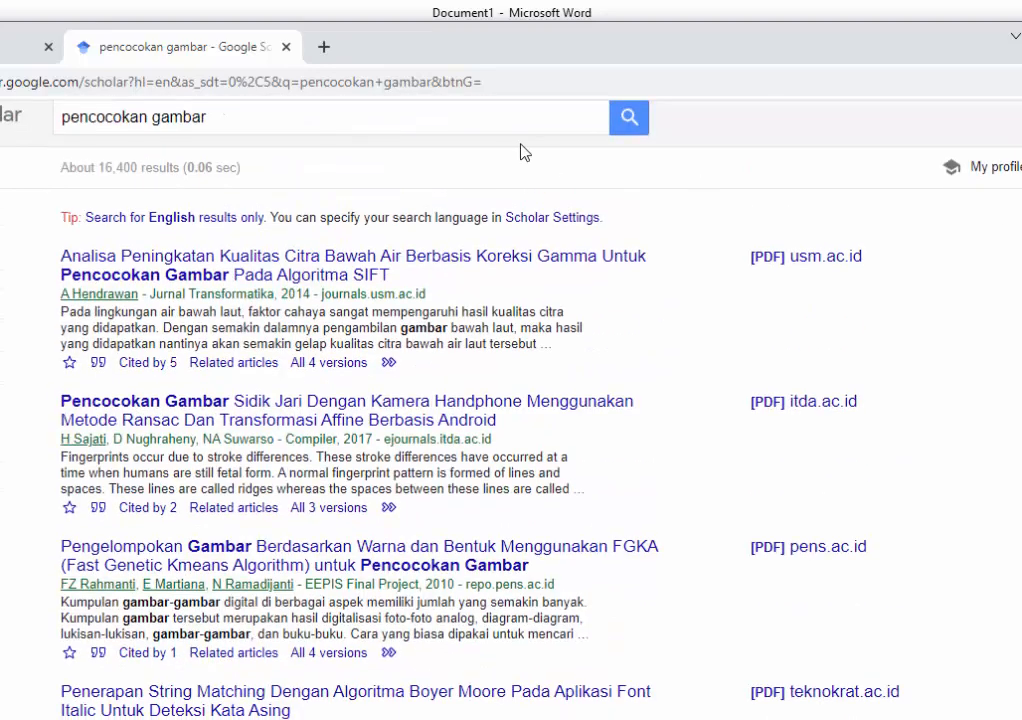
Step: Search regular Google for "pencocokan gambar" in another new tab and look through the results for comparison
{"action": "left_click", "coordinate": [331, 47]}
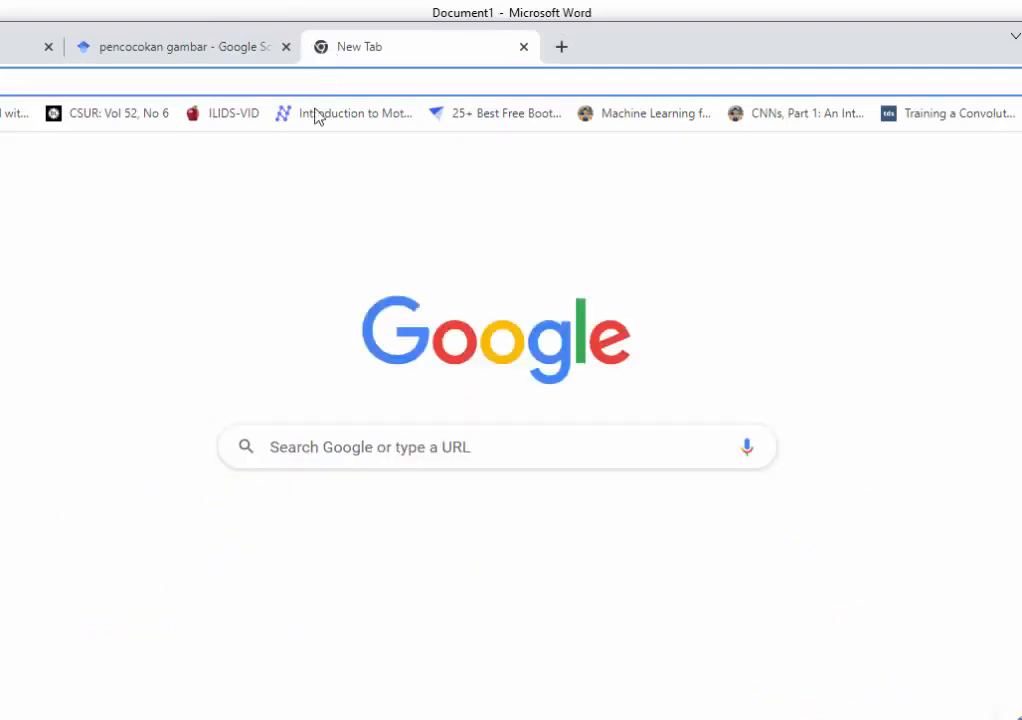
{"action": "left_click", "coordinate": [340, 447]}
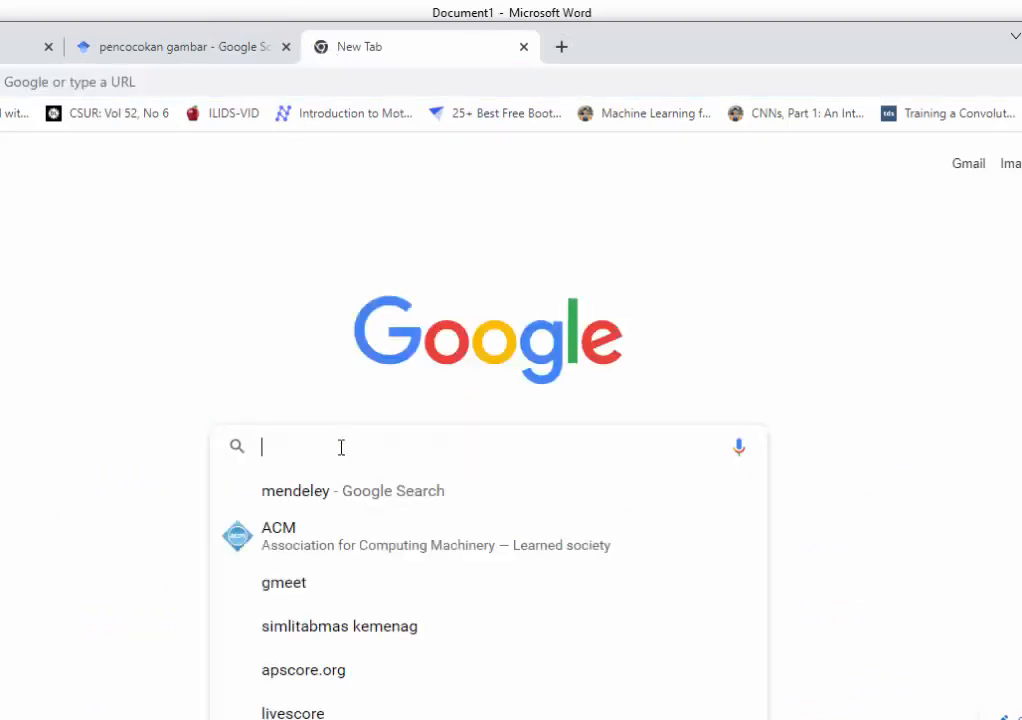
{"action": "type", "text": "pencocokan"}
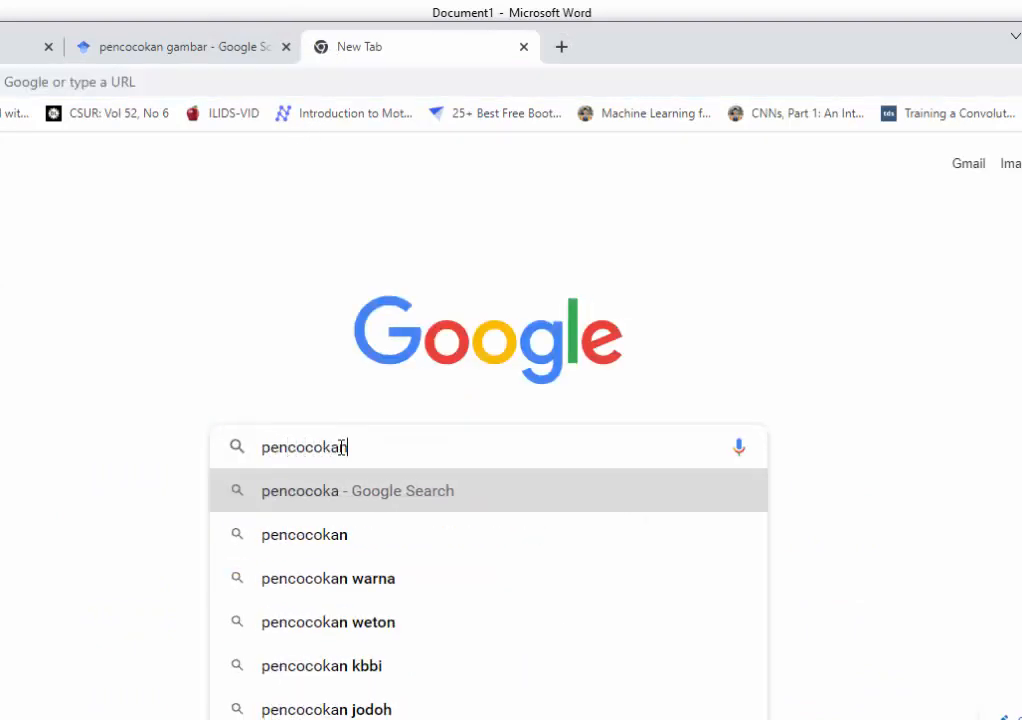
{"action": "type", "text": " gambar"}
{"action": "key", "text": "Return"}
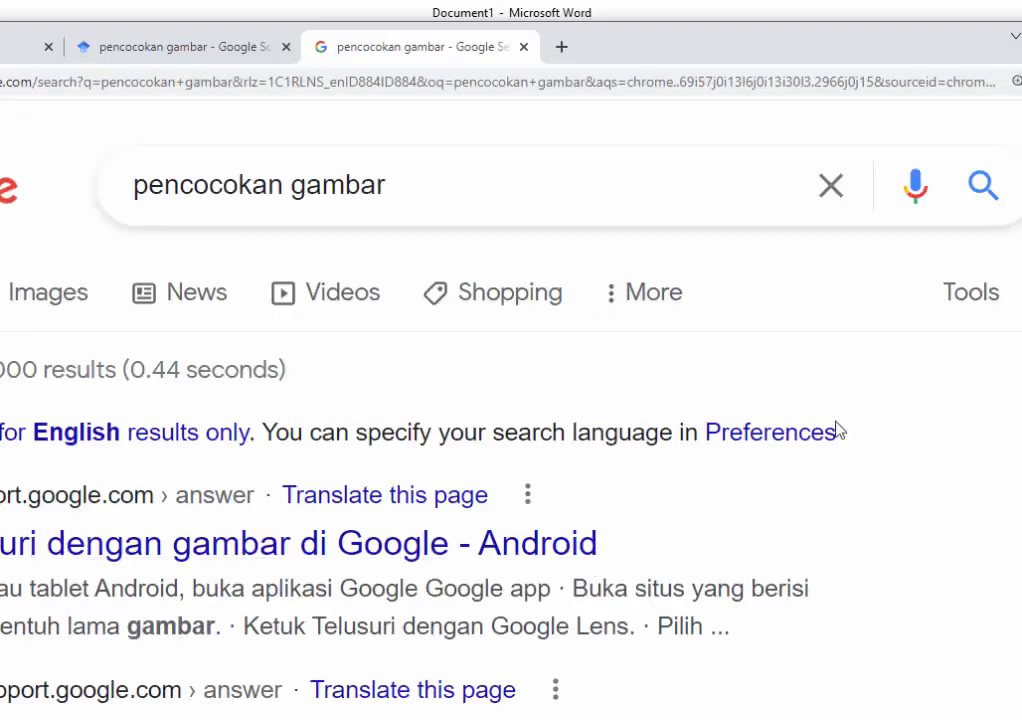
{"action": "scroll", "coordinate": [511, 400], "scroll_direction": "down", "scroll_amount": 10}
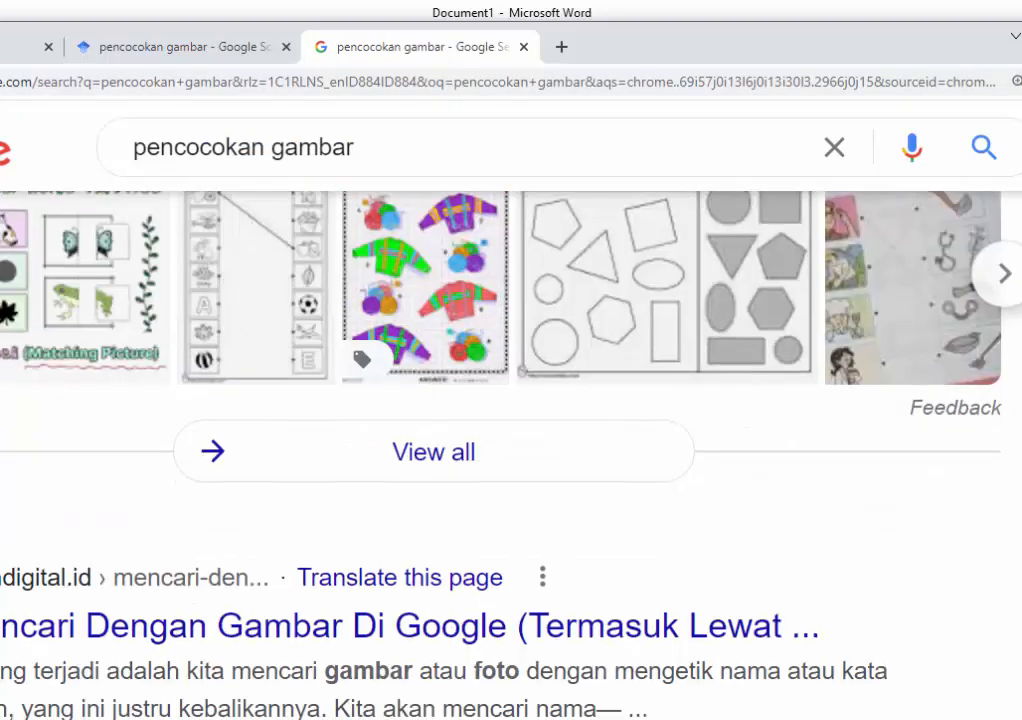
{"action": "scroll", "coordinate": [511, 450], "scroll_direction": "down", "scroll_amount": 1}
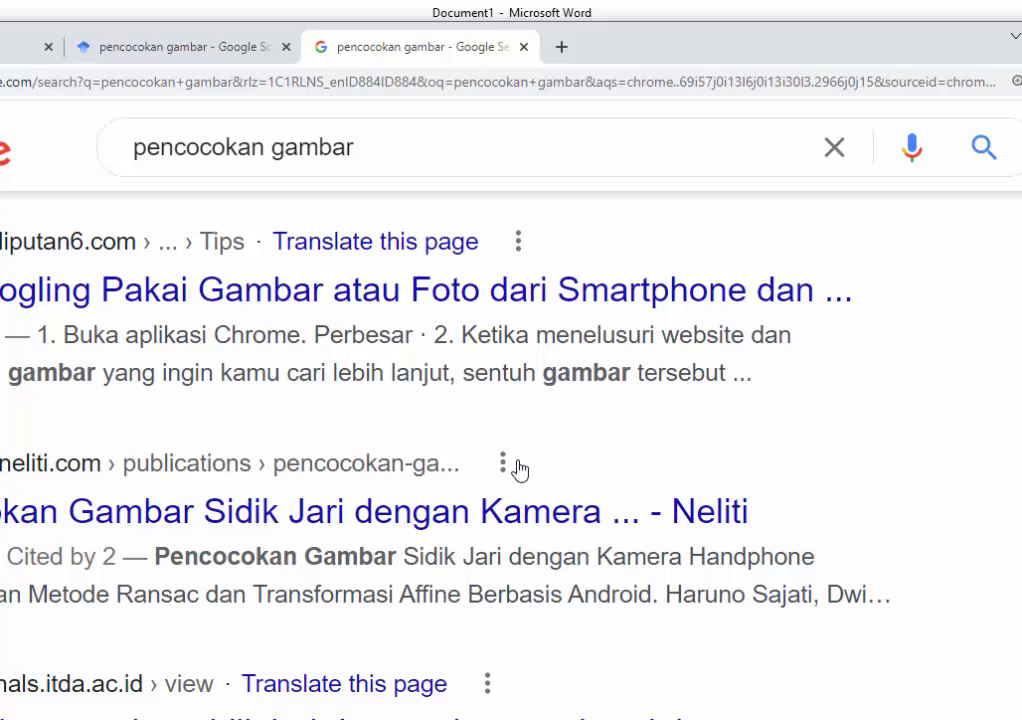
Step: Switch back to the Word document and insert the Mendeley bibliography on the line below the REFERENSI heading
{"action": "mouse_move", "coordinate": [540, 719]}
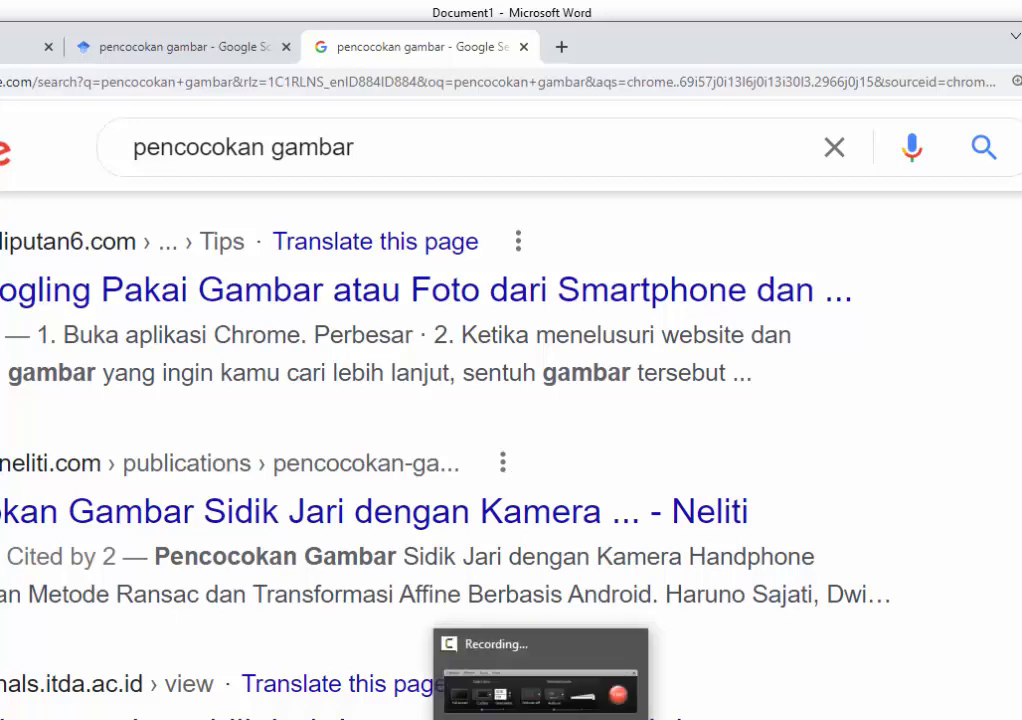
{"action": "mouse_move", "coordinate": [445, 719]}
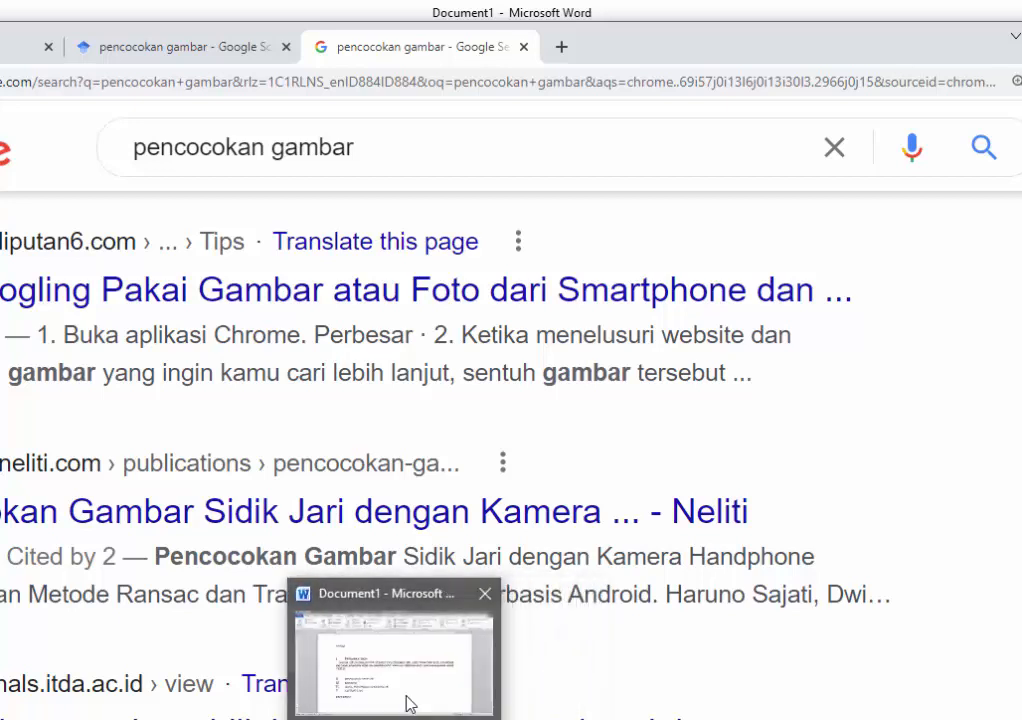
{"action": "left_click", "coordinate": [410, 704]}
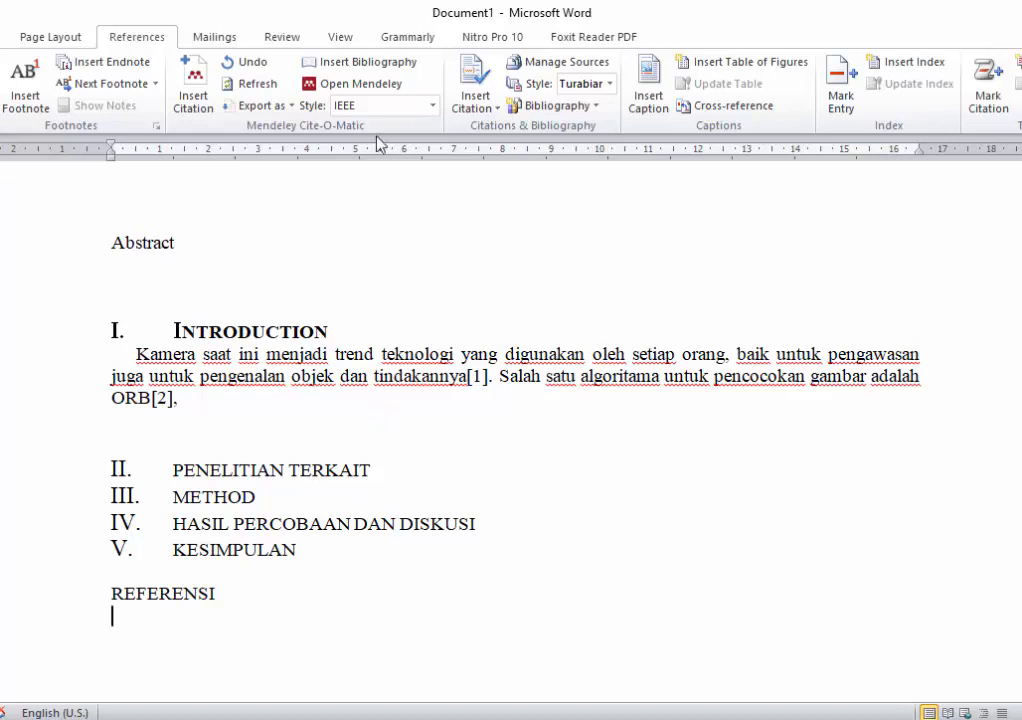
{"action": "left_click", "coordinate": [362, 64]}
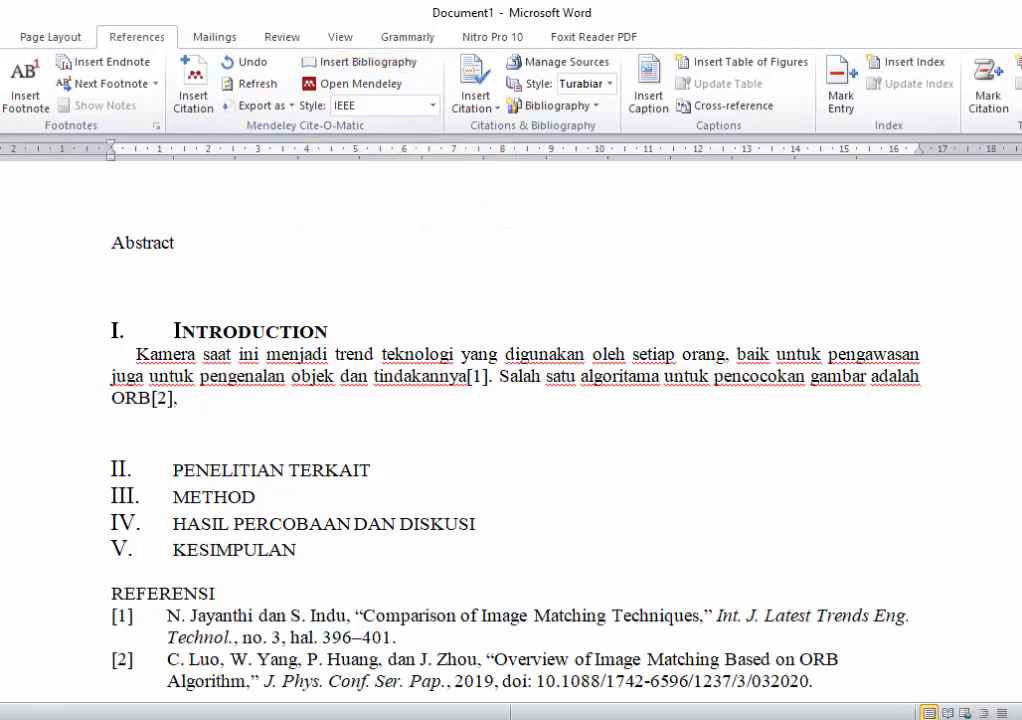
{"action": "scroll", "coordinate": [574, 536], "scroll_direction": "down", "scroll_amount": 1}
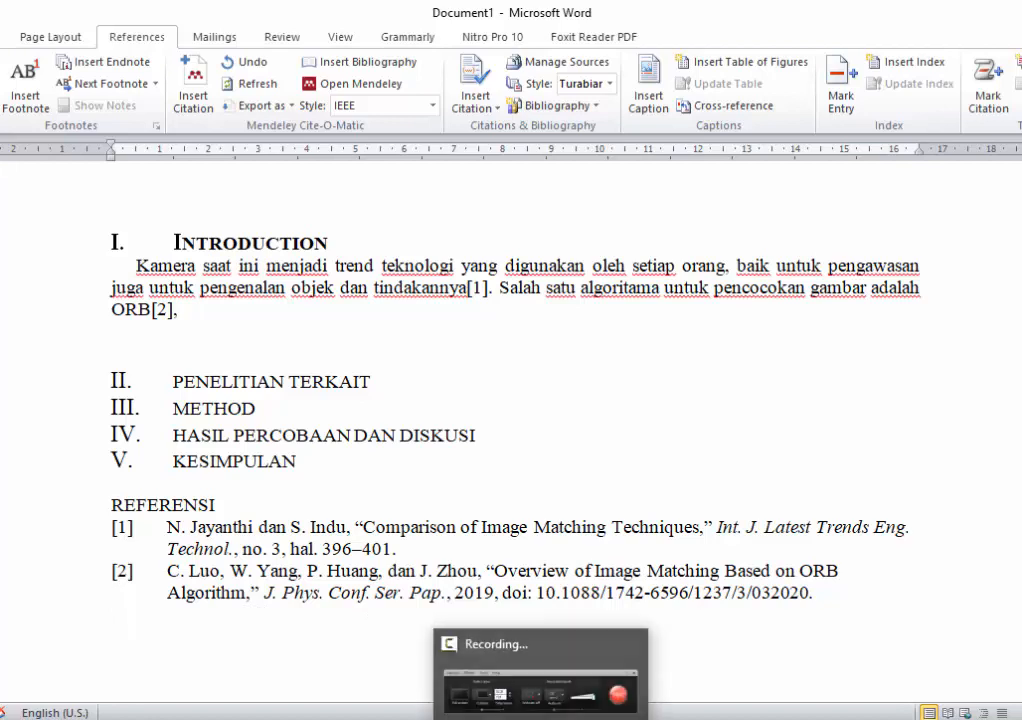
{"action": "left_click", "coordinate": [556, 718]}
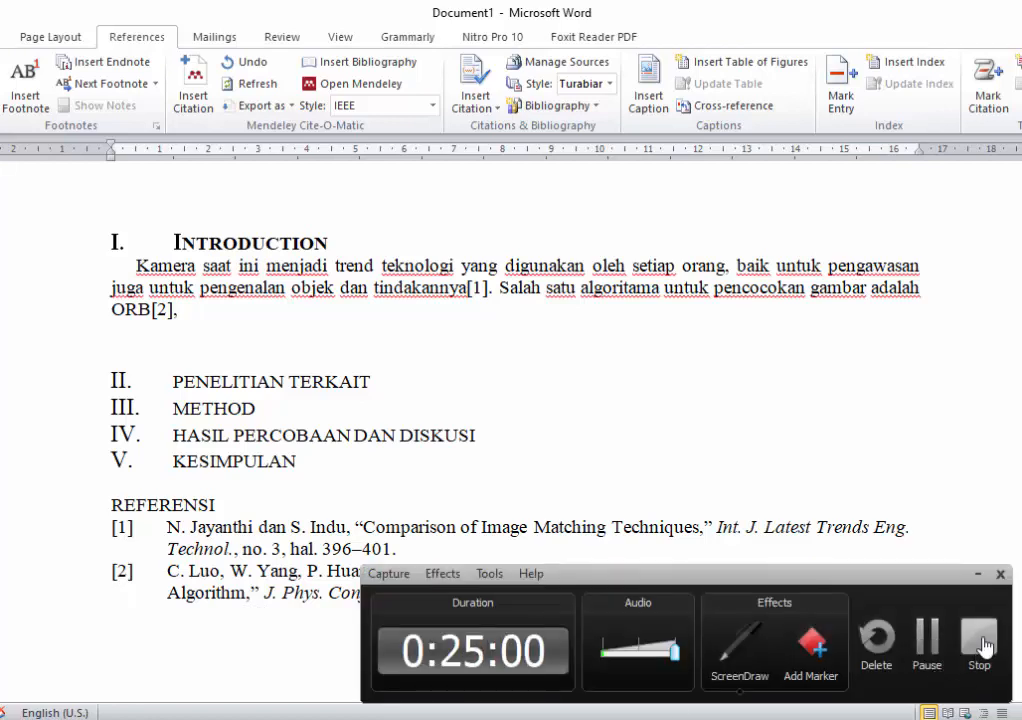